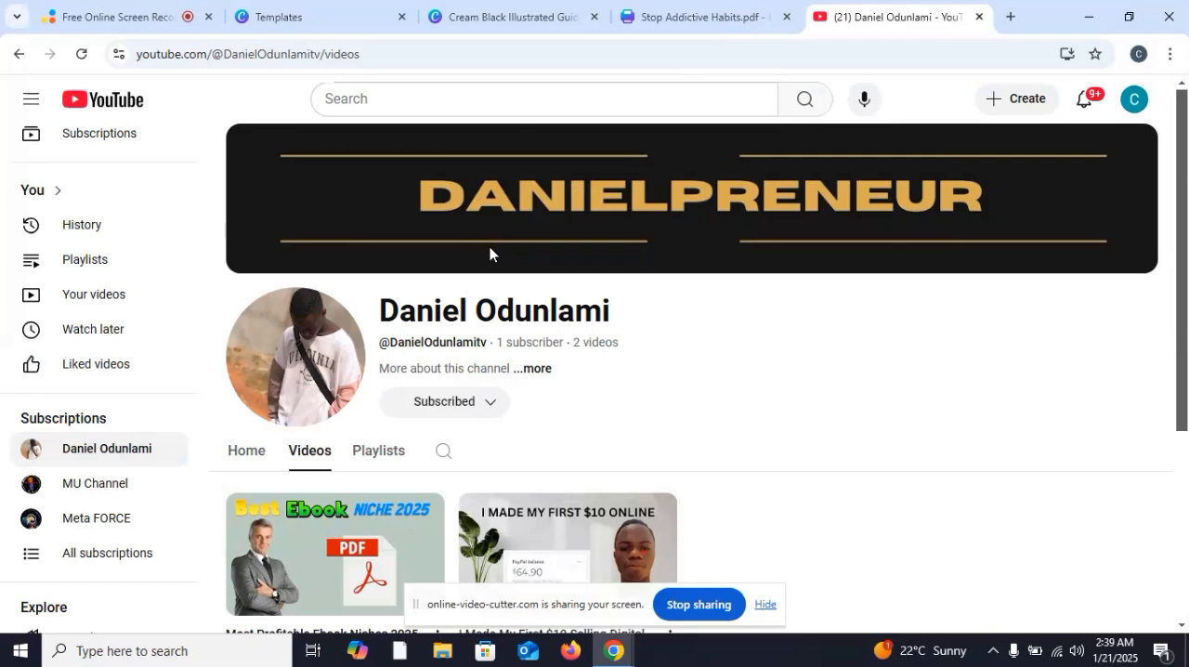
Step: Switch to the Canva templates page, close the open template preview and look through the ebook cover templates
click(335, 5)
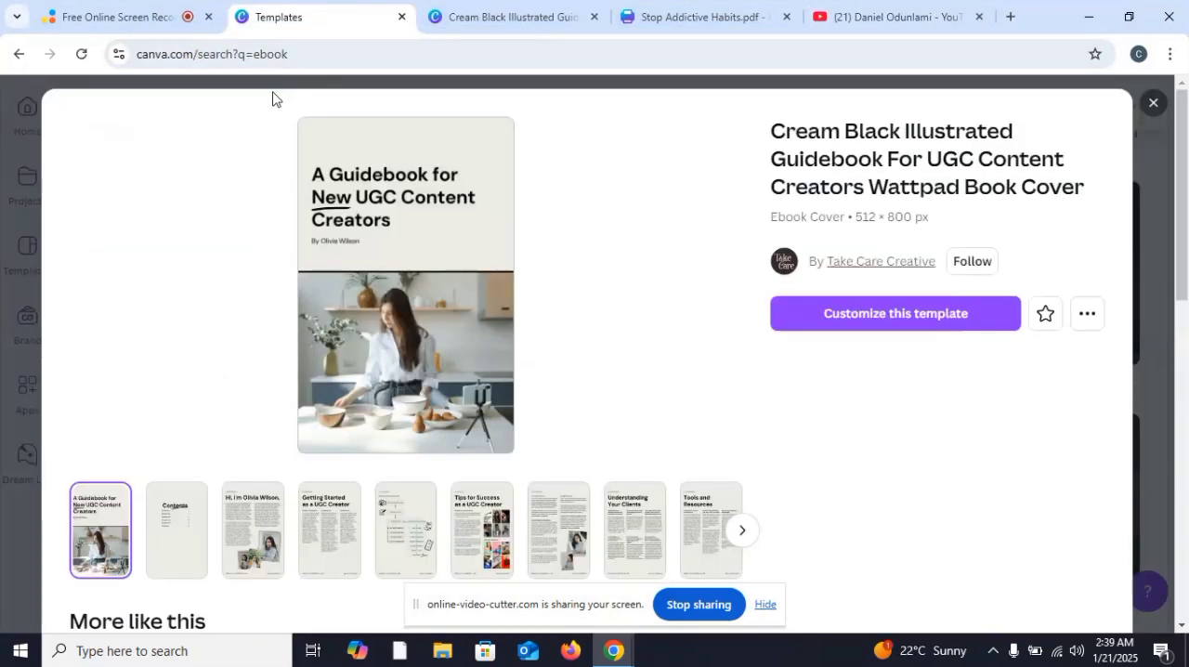
click(1151, 102)
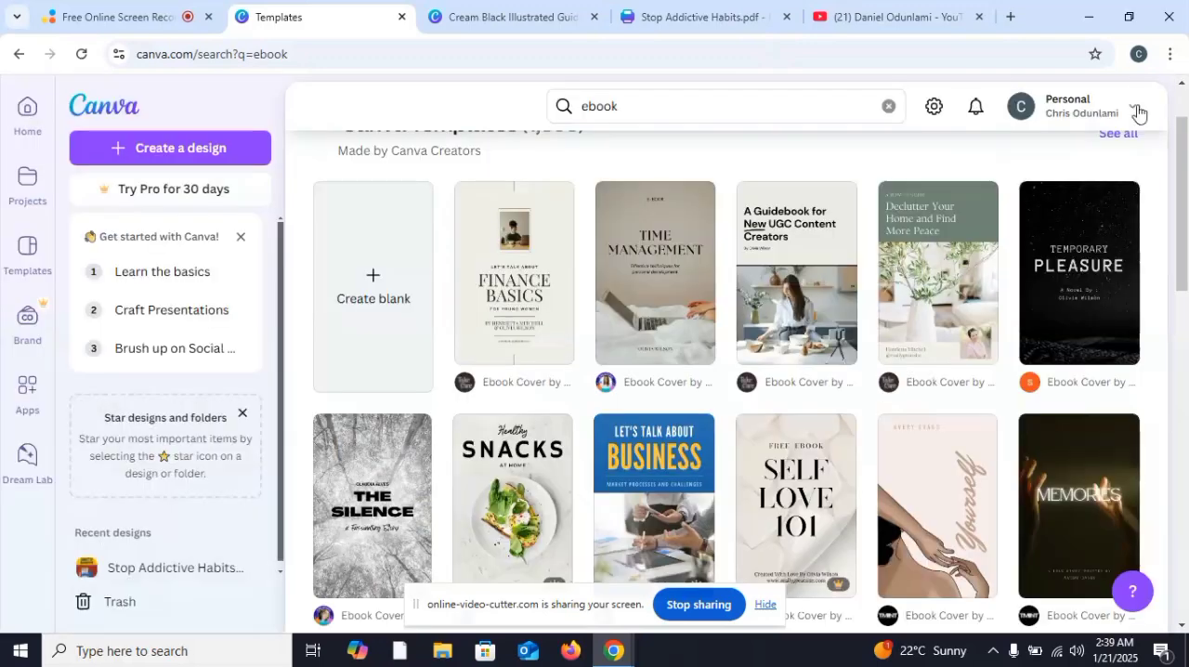
click(704, 113)
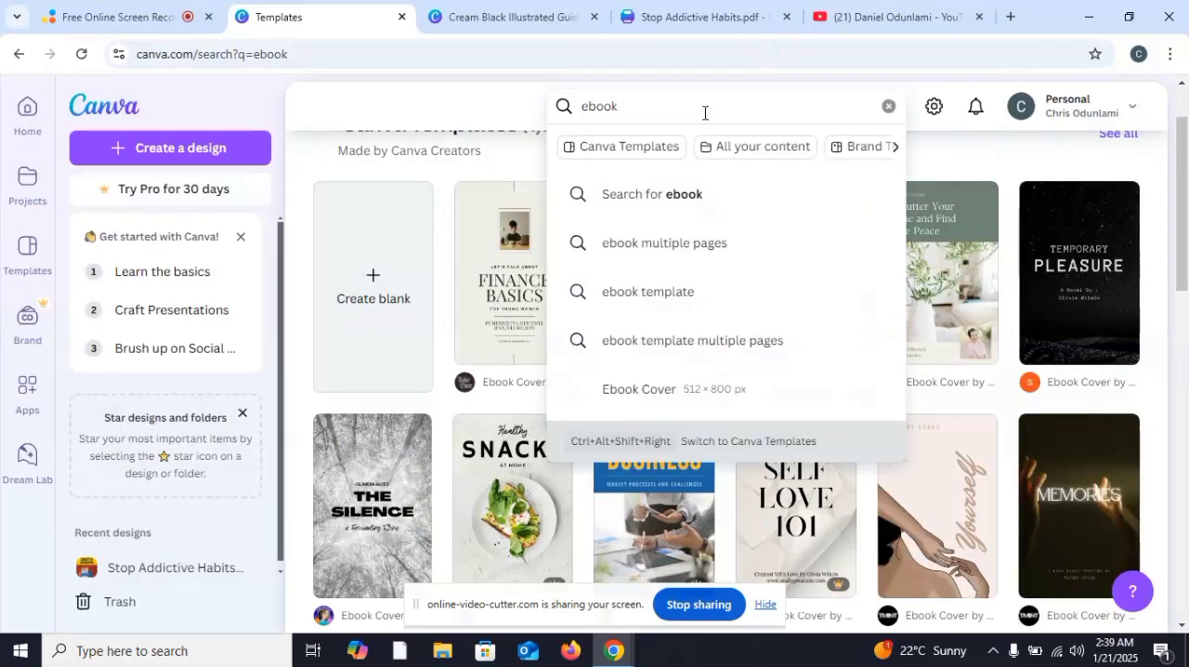
click(705, 113)
scroll(727, 189, down, 3)
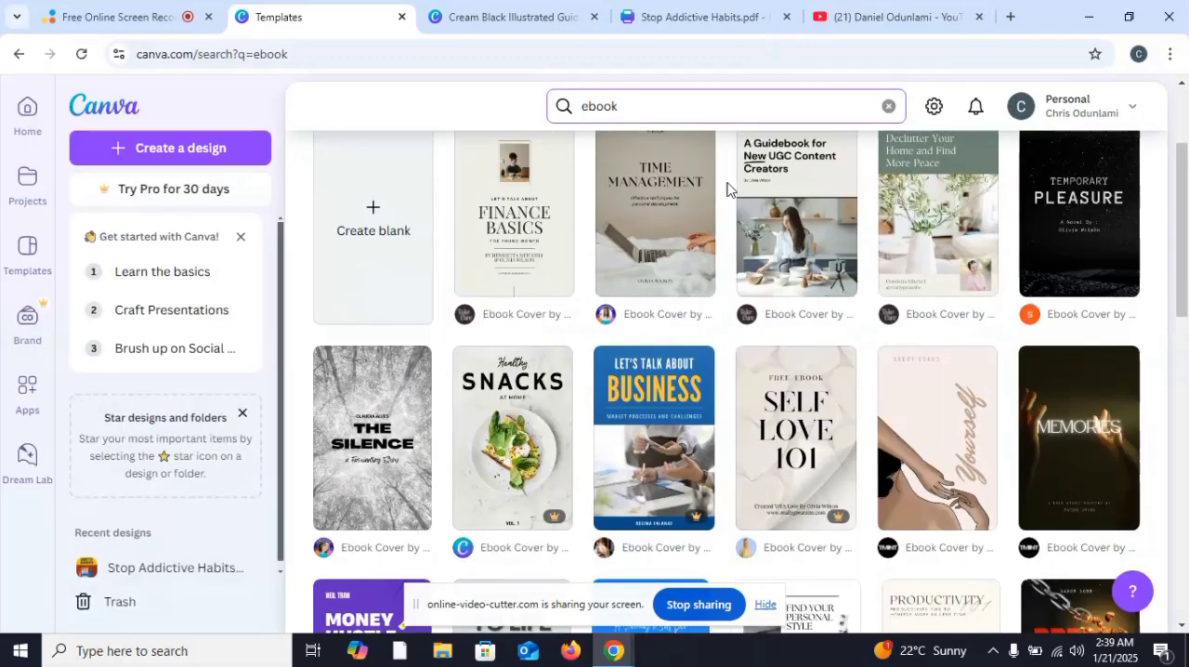
scroll(727, 189, down, 5)
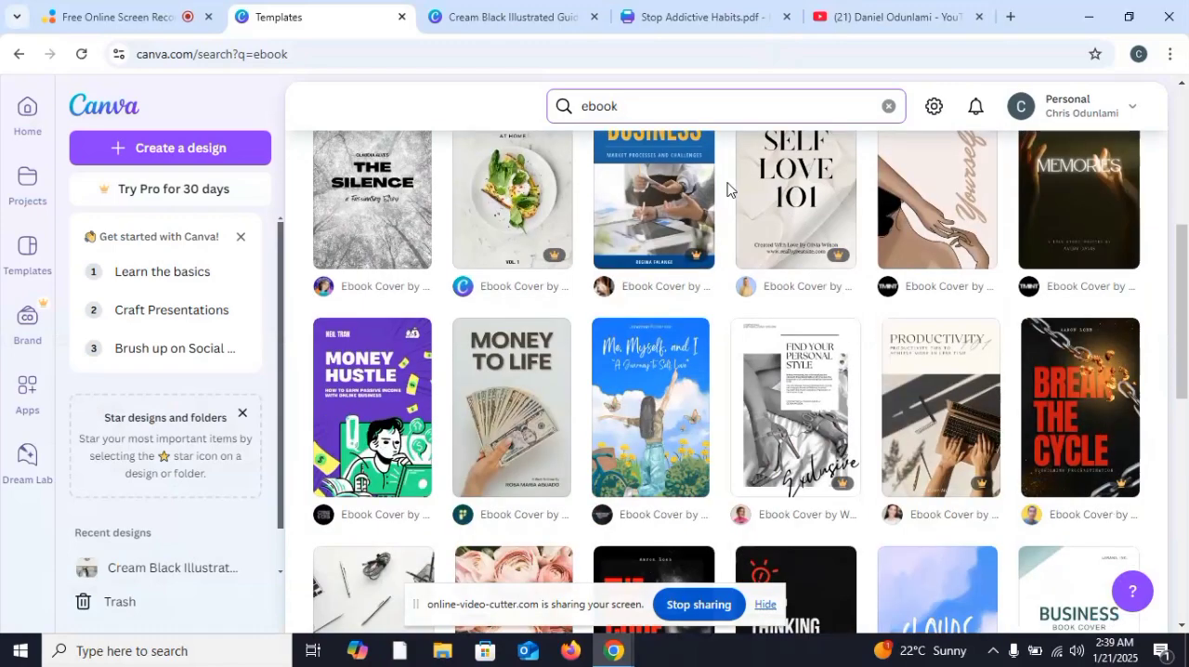
scroll(727, 189, down, 5)
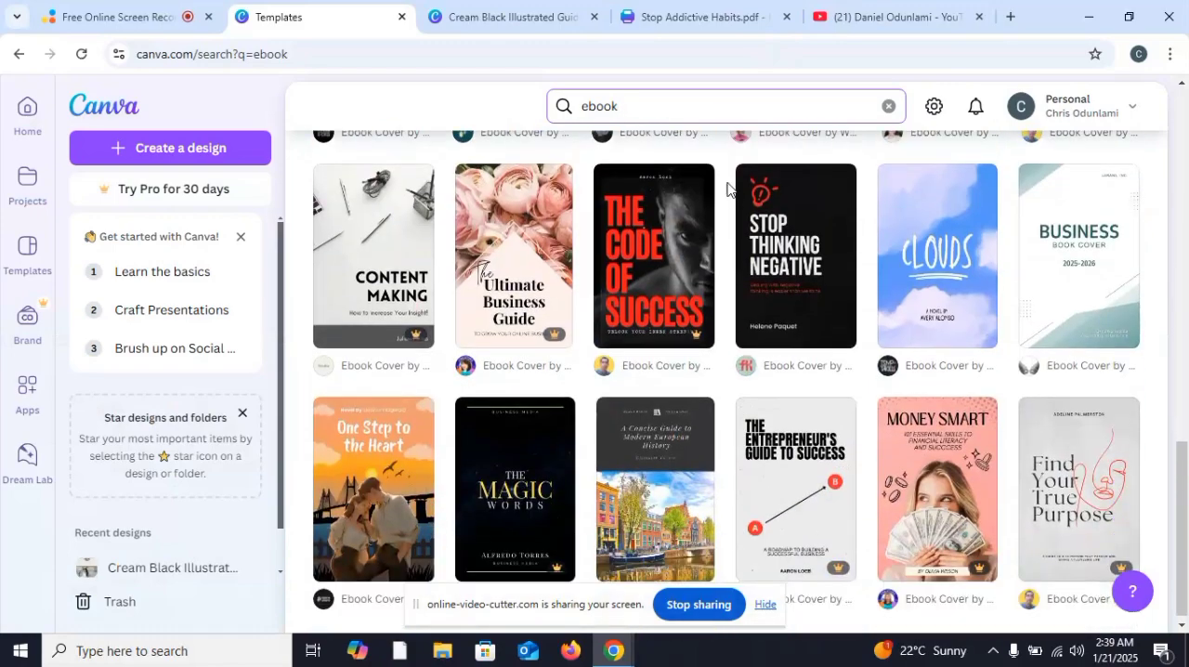
scroll(727, 190, up, 4)
scroll(727, 189, up, 2)
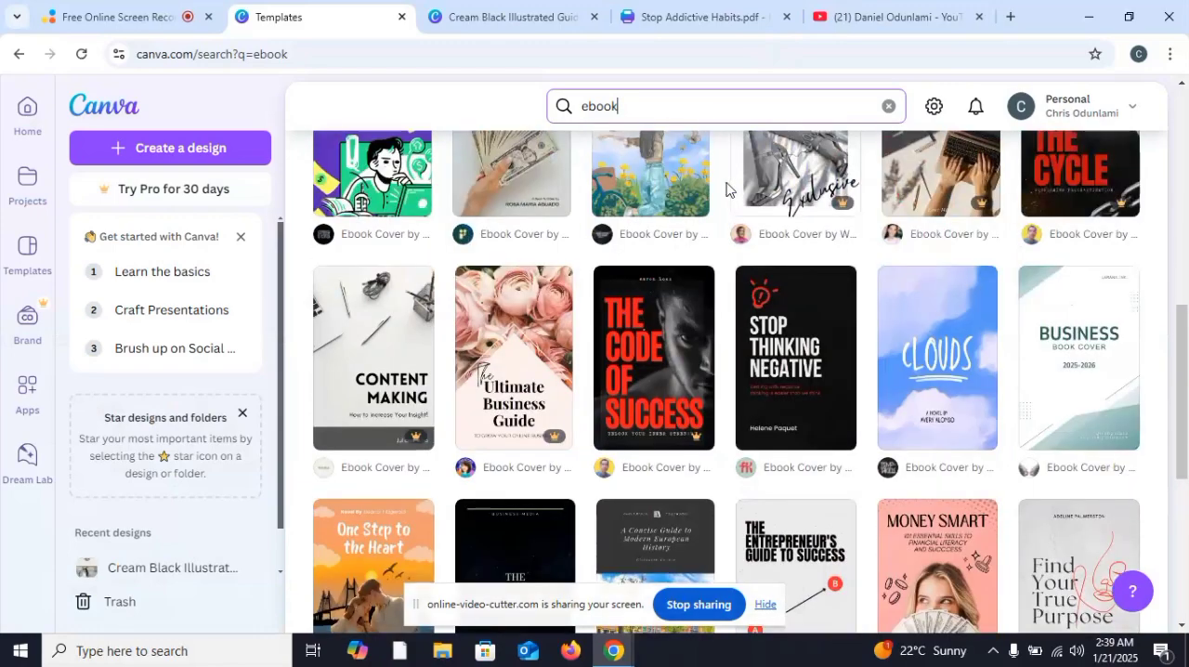
scroll(727, 189, up, 4)
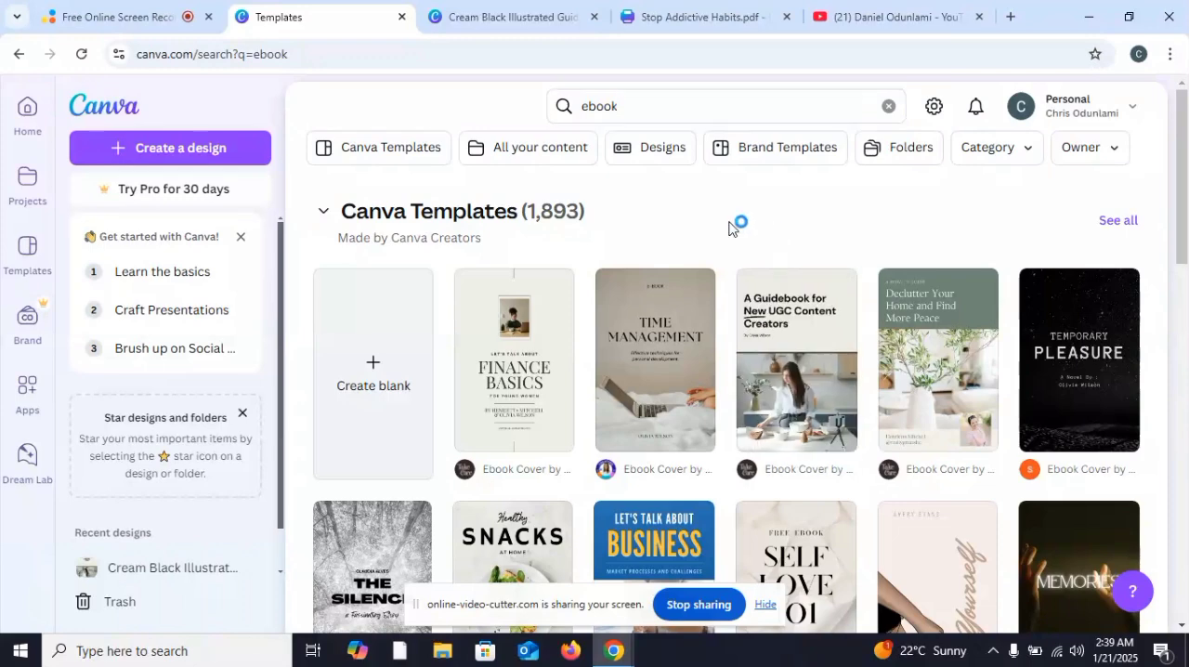
Step: Switch to the open guidebook design and review its pages from the cover through to the closing page and back
click(498, 16)
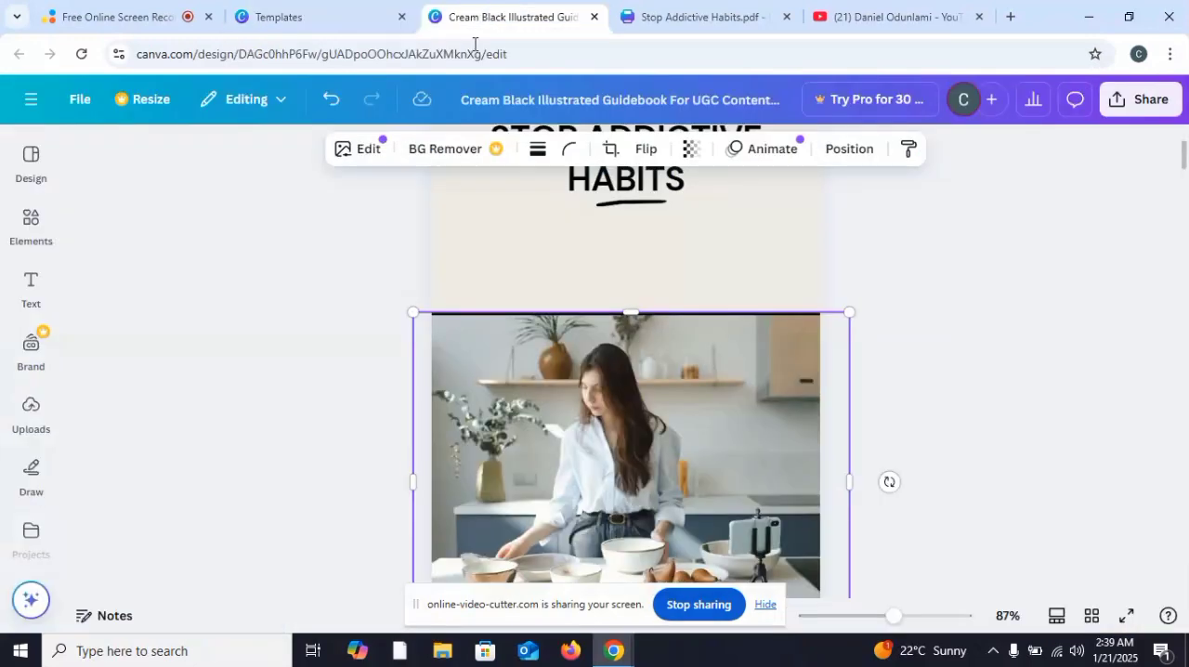
scroll(898, 260, down, 2)
scroll(899, 260, down, 1)
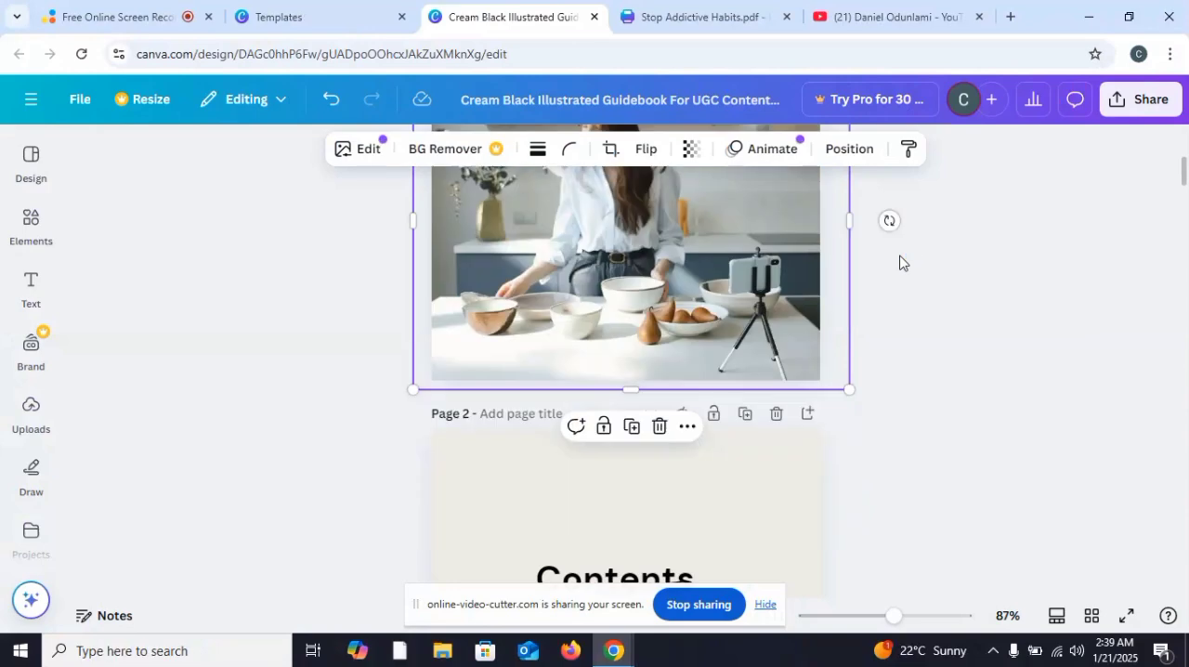
scroll(900, 262, down, 10)
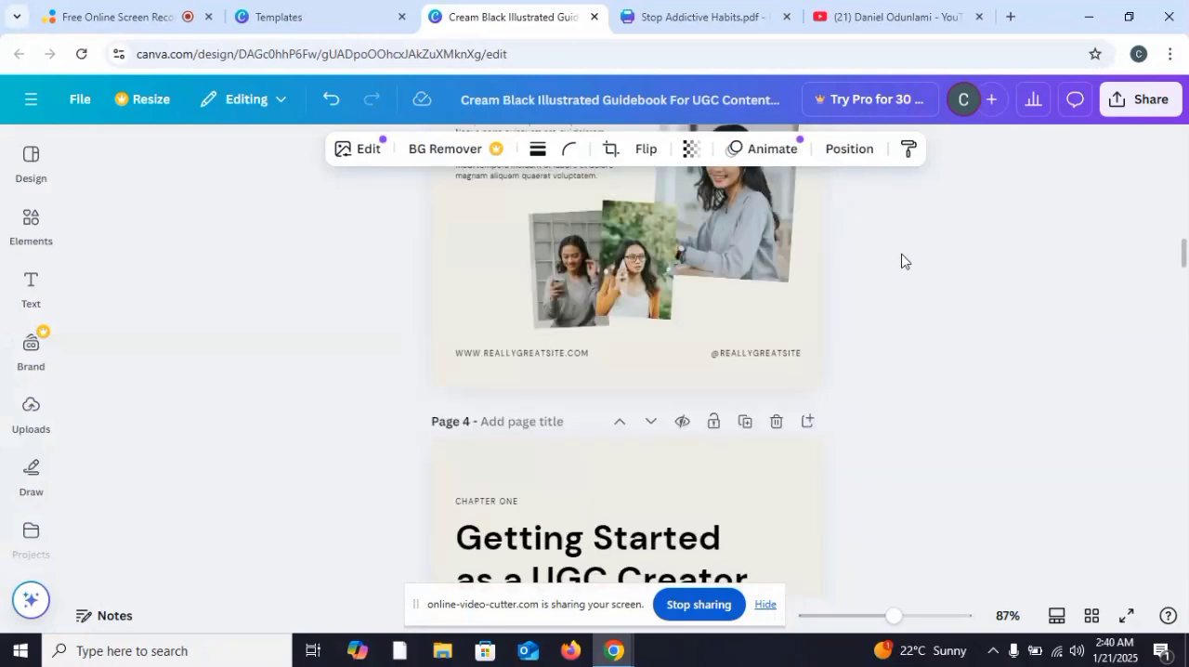
scroll(900, 261, down, 8)
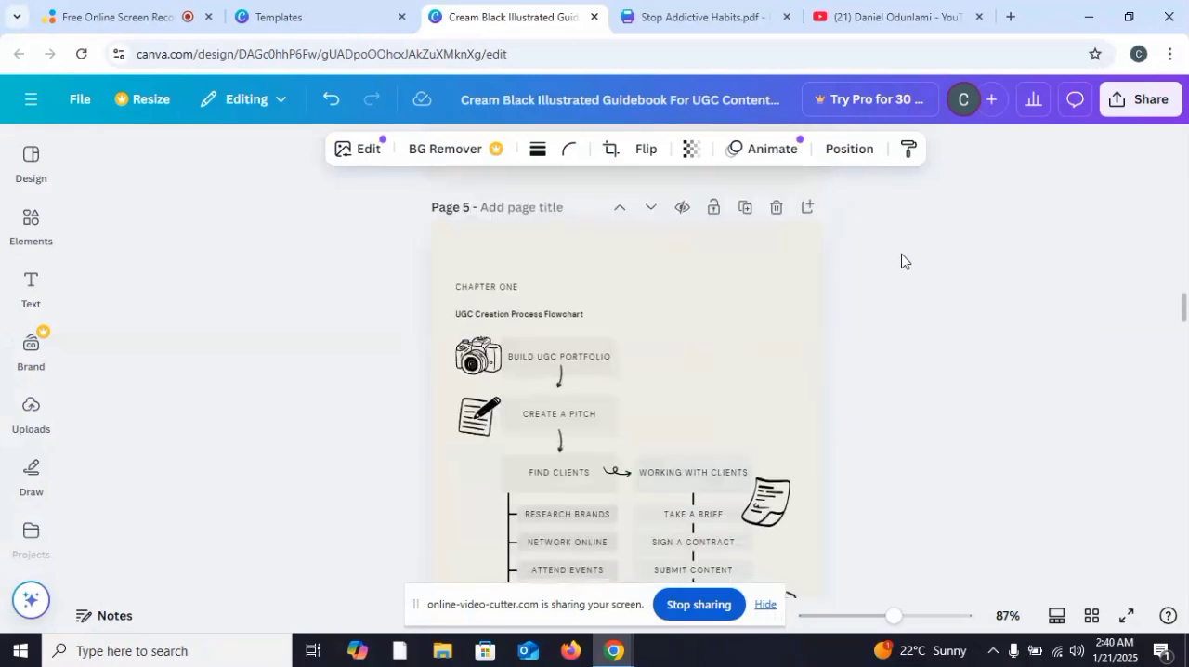
scroll(901, 260, down, 10)
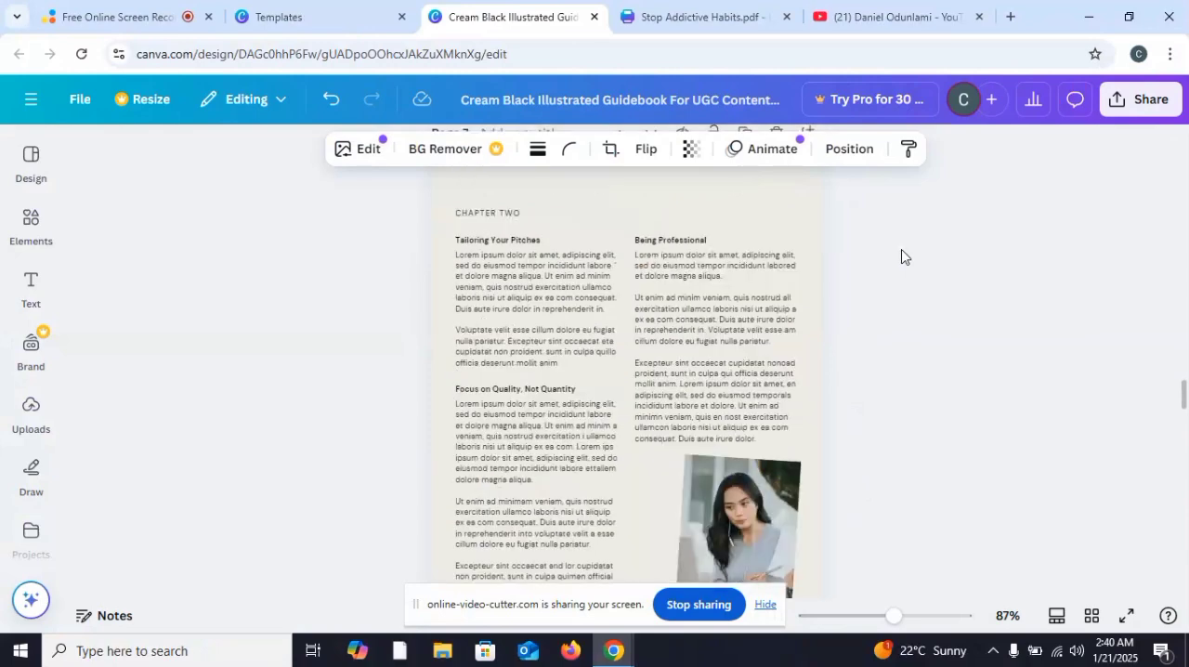
scroll(901, 256, down, 3)
scroll(935, 300, down, 10)
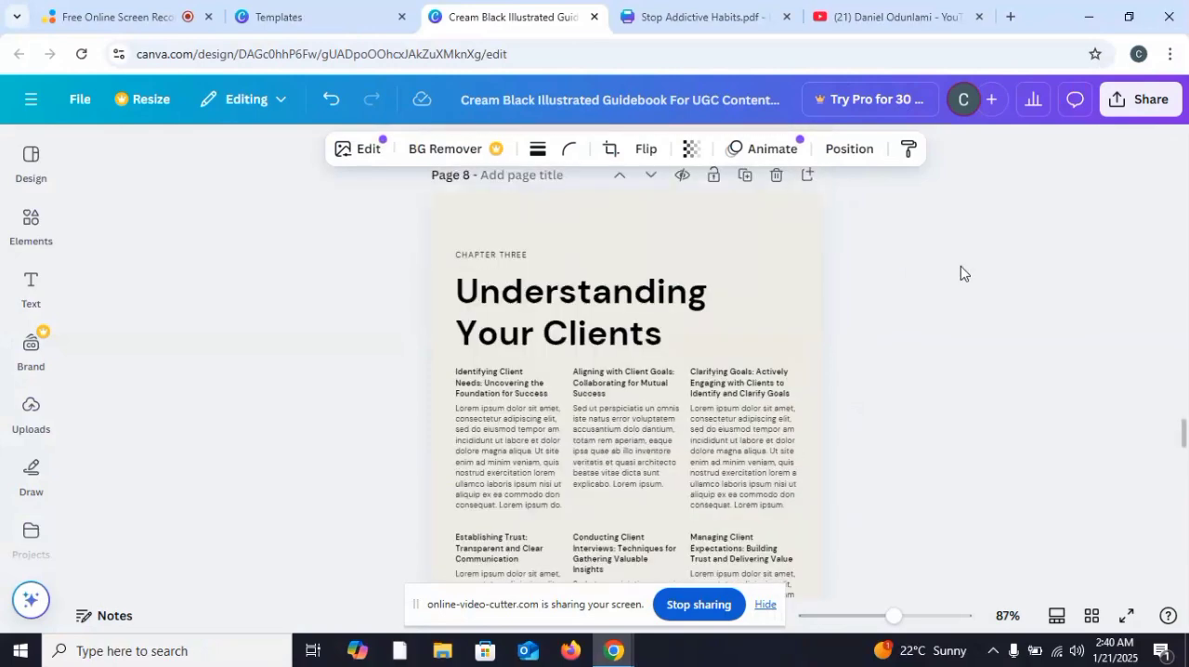
scroll(964, 266, down, 15)
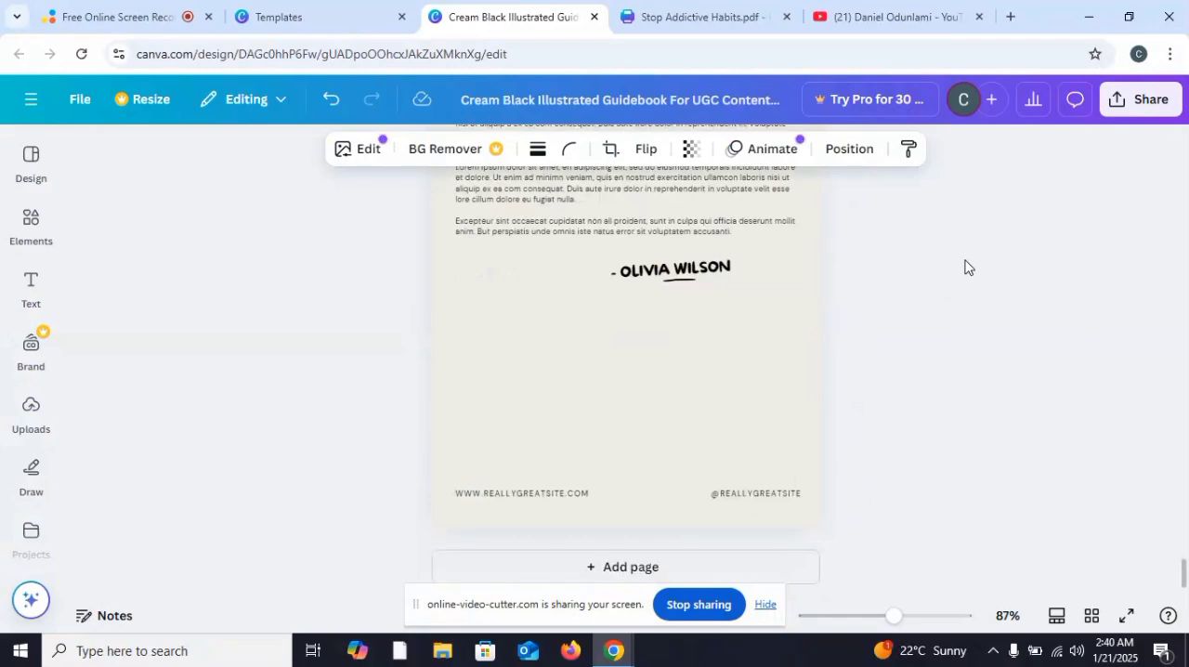
scroll(964, 267, up, 8)
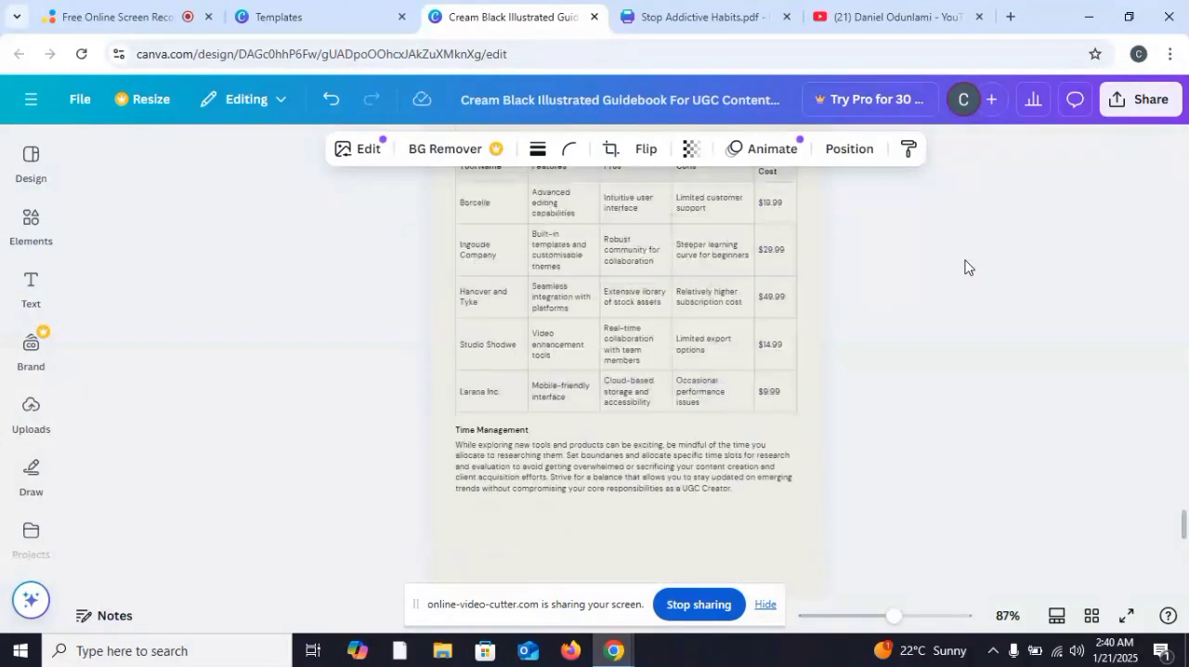
scroll(964, 266, up, 15)
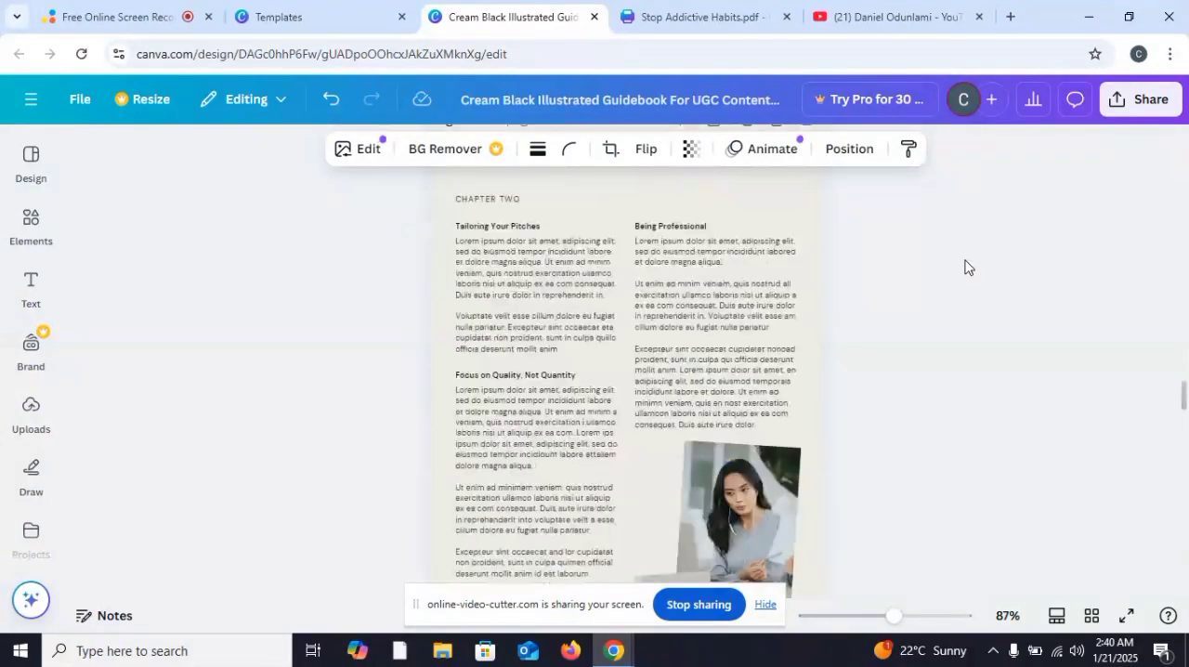
scroll(964, 267, up, 5)
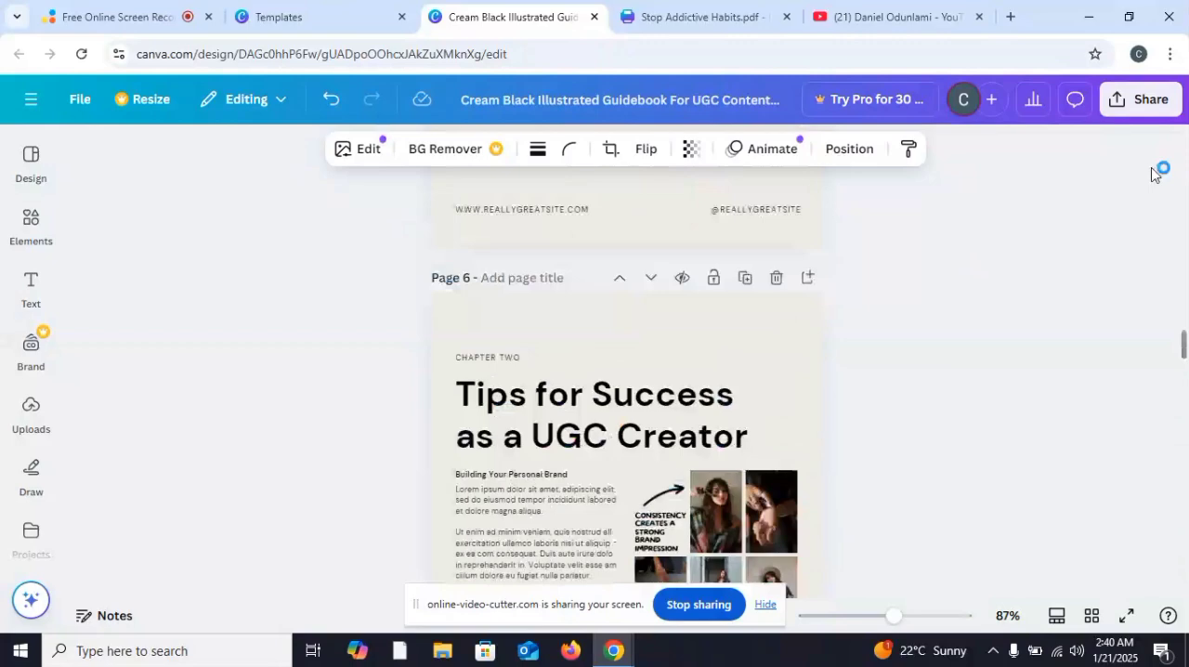
scroll(971, 273, up, 20)
scroll(971, 273, down, 3)
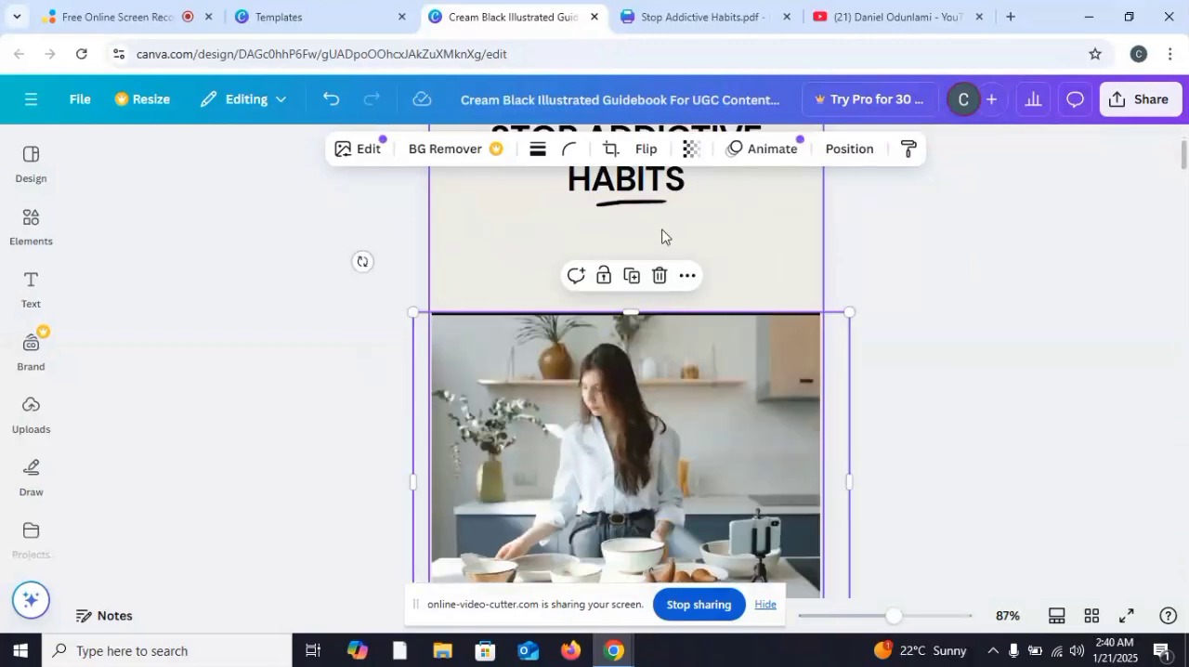
scroll(672, 273, up, 3)
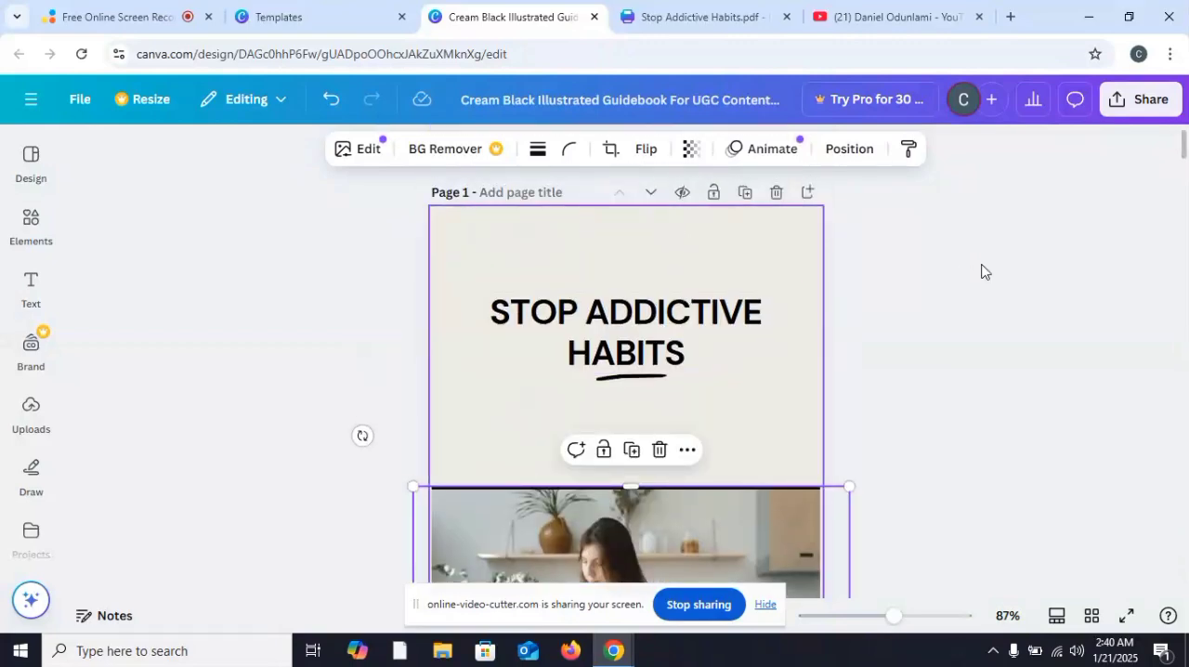
Step: Delete the kitchen photo and the black divider line below the title on the cover page
scroll(900, 273, down, 3)
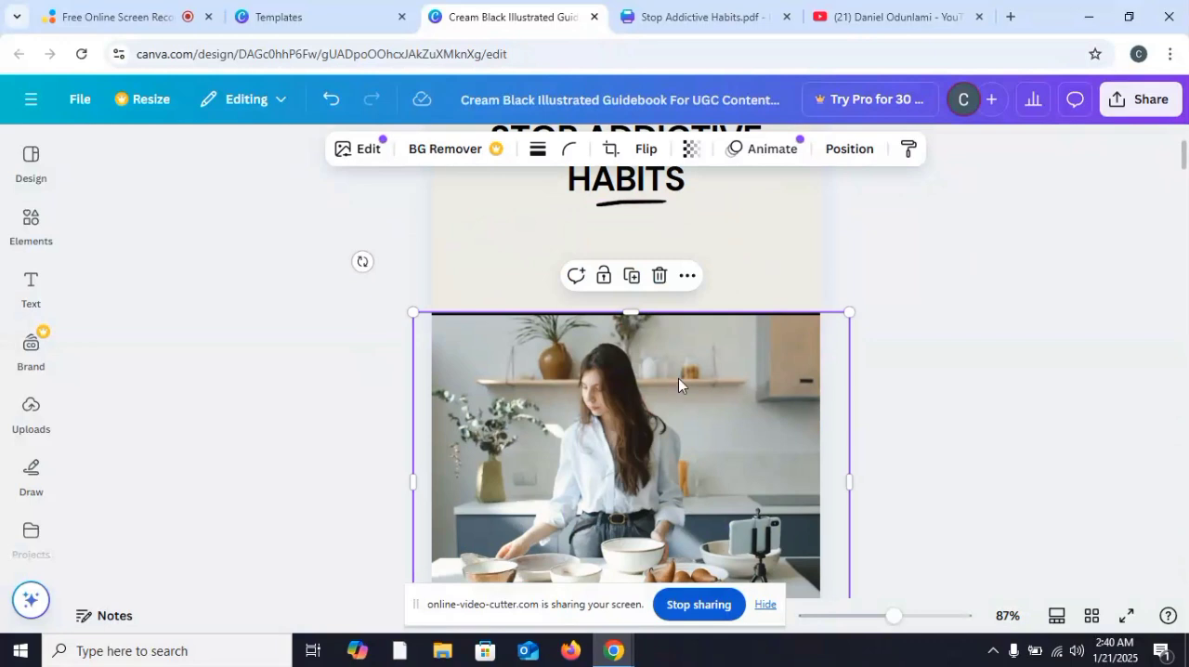
click(656, 282)
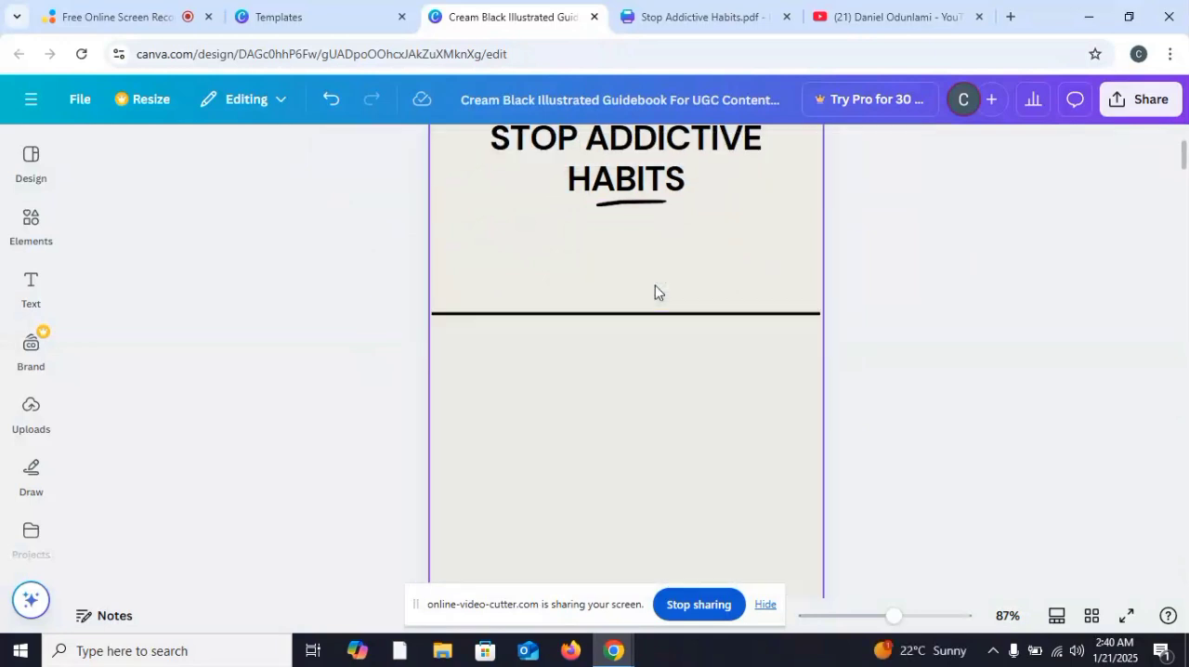
click(583, 321)
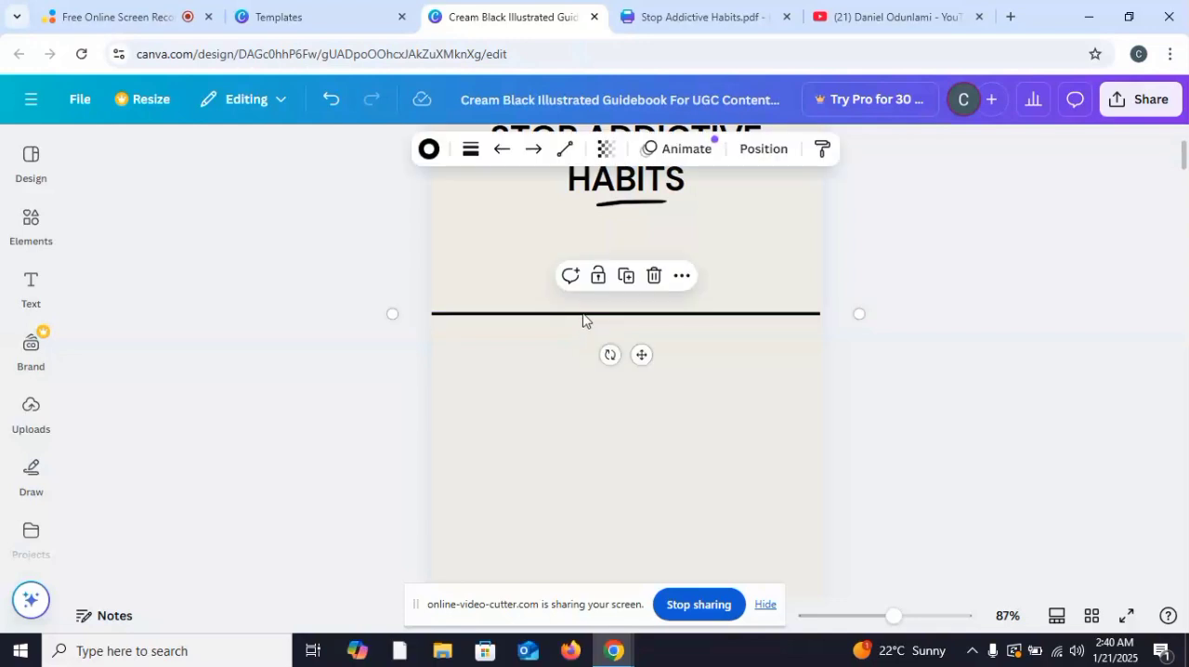
click(1072, 309)
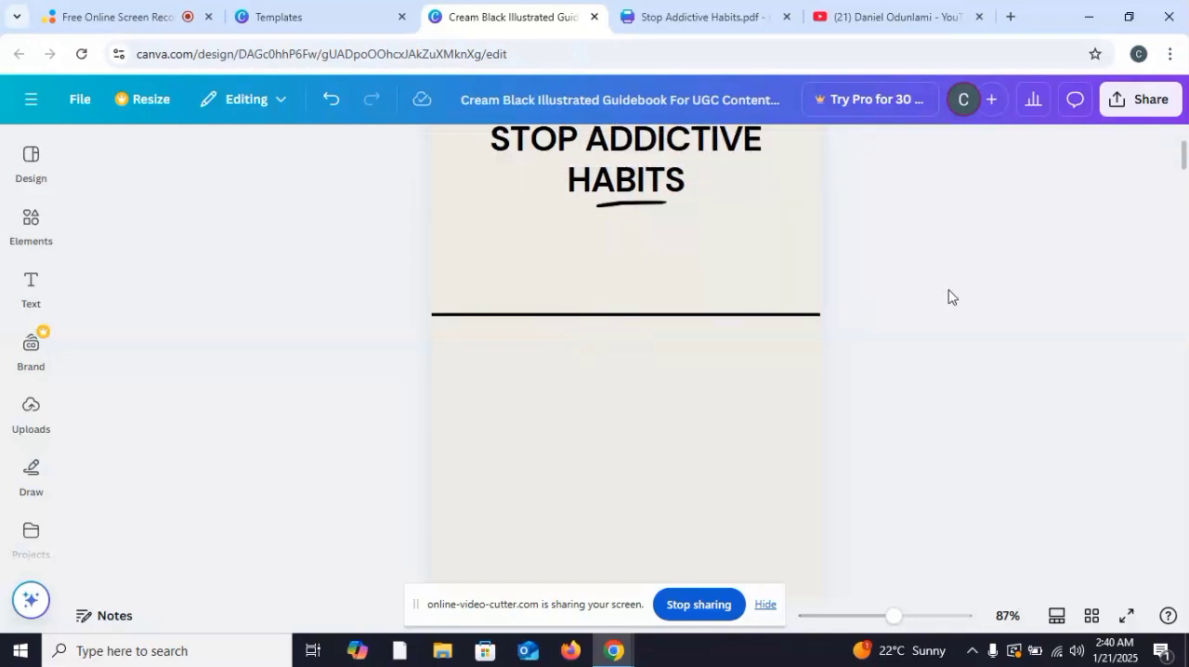
click(732, 313)
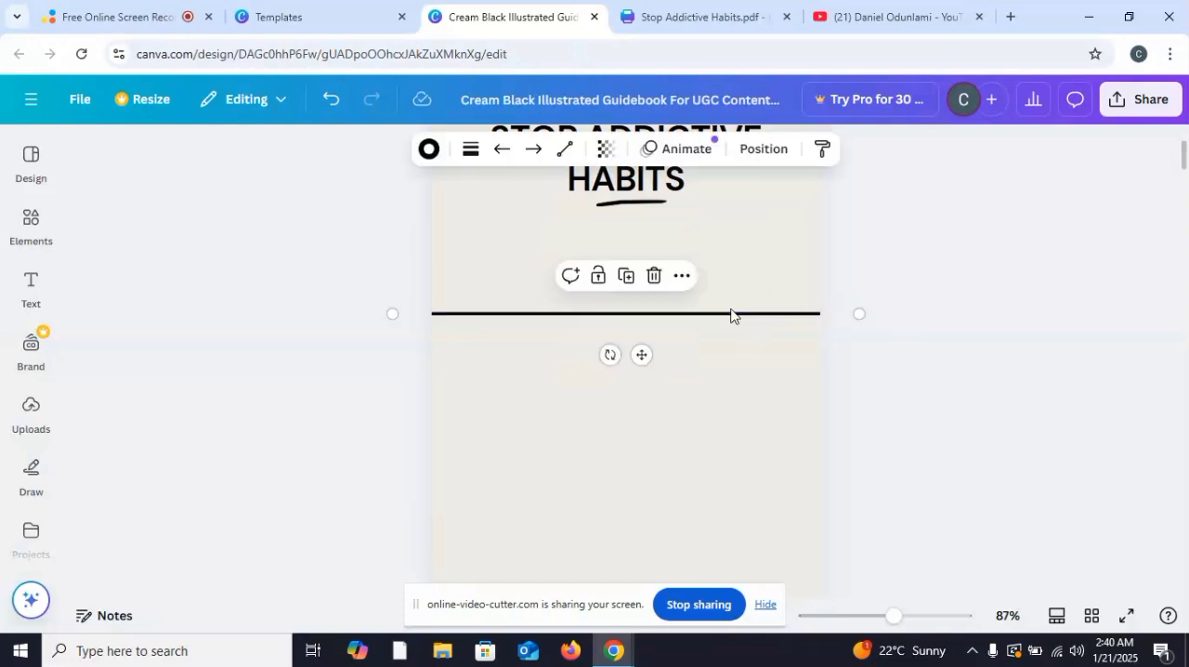
click(654, 277)
Step: Search the design elements for "cigarette smoke"
click(33, 295)
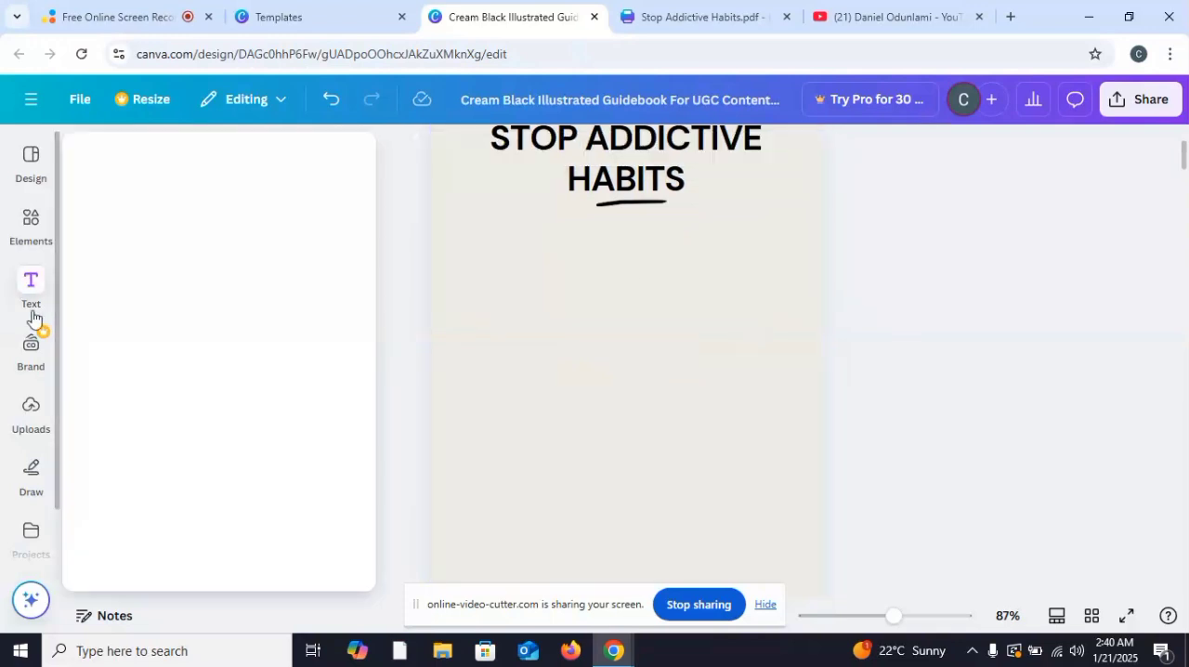
click(31, 230)
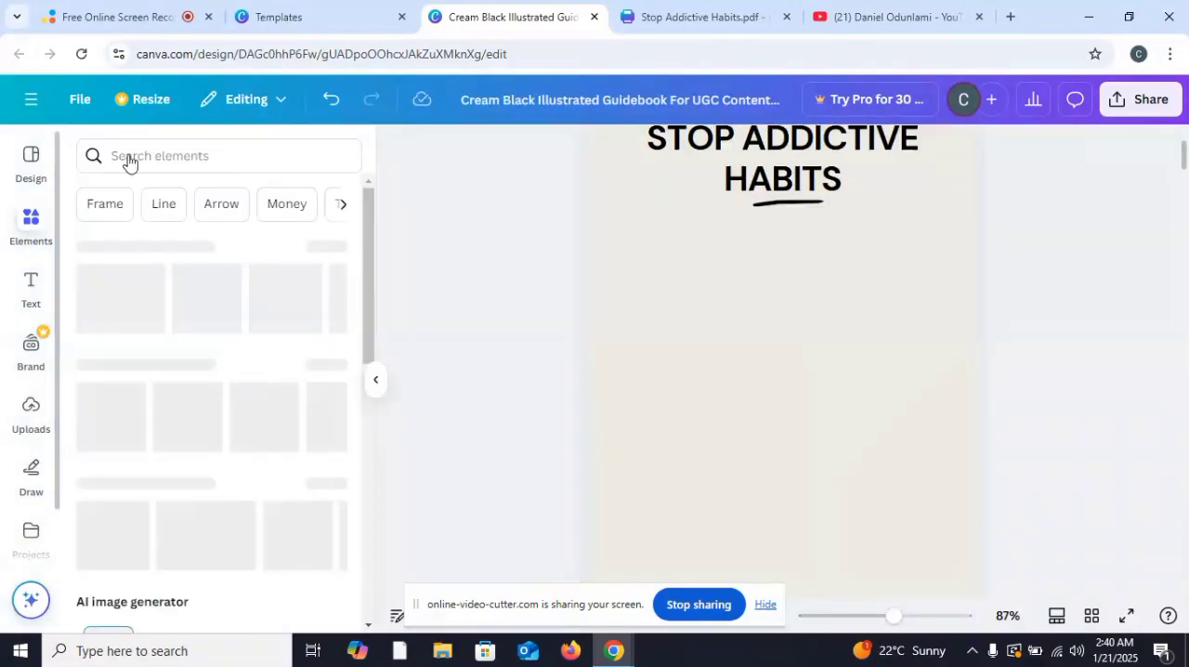
click(162, 153)
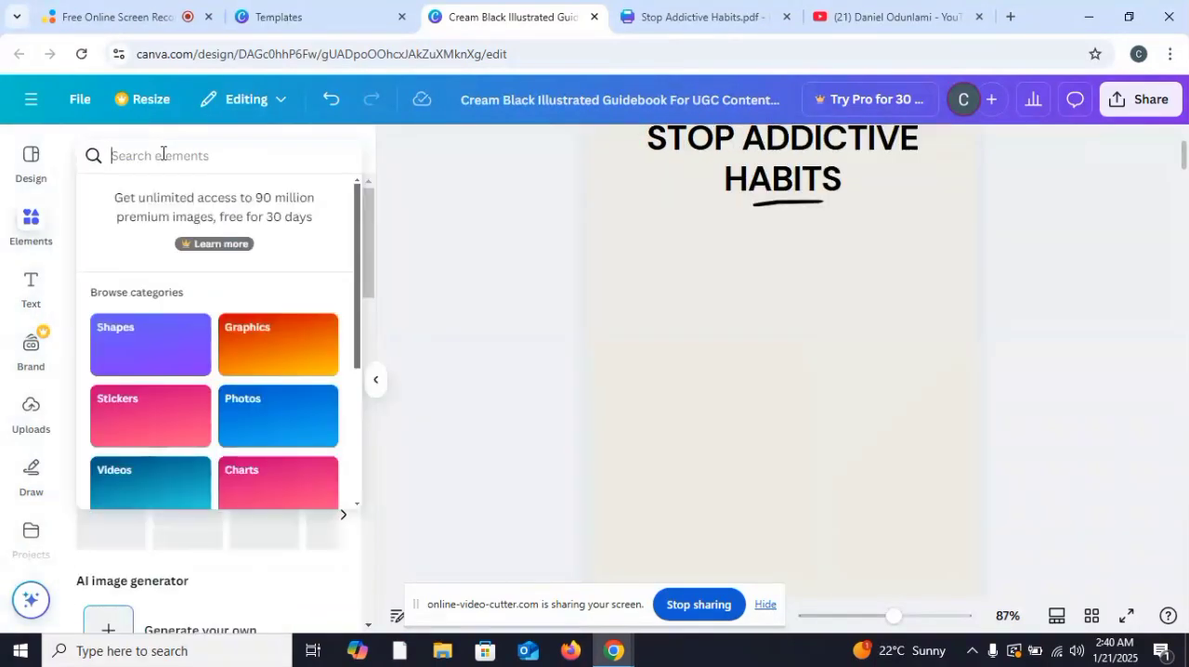
text(cige)
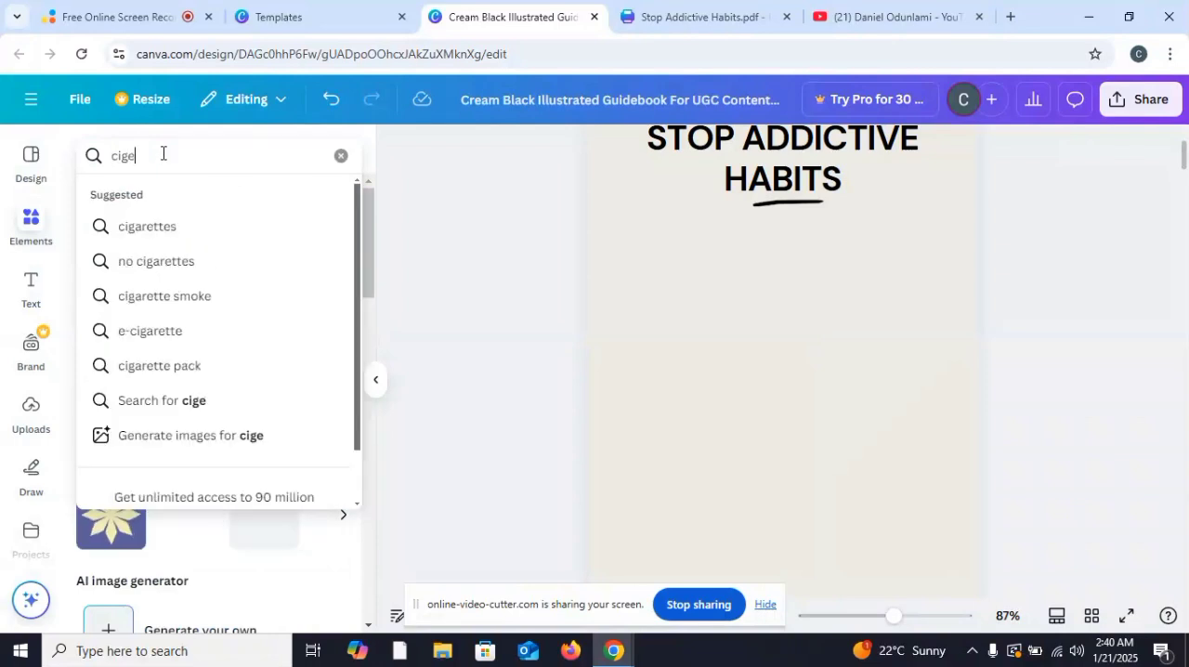
key(BackSpace)
text(a)
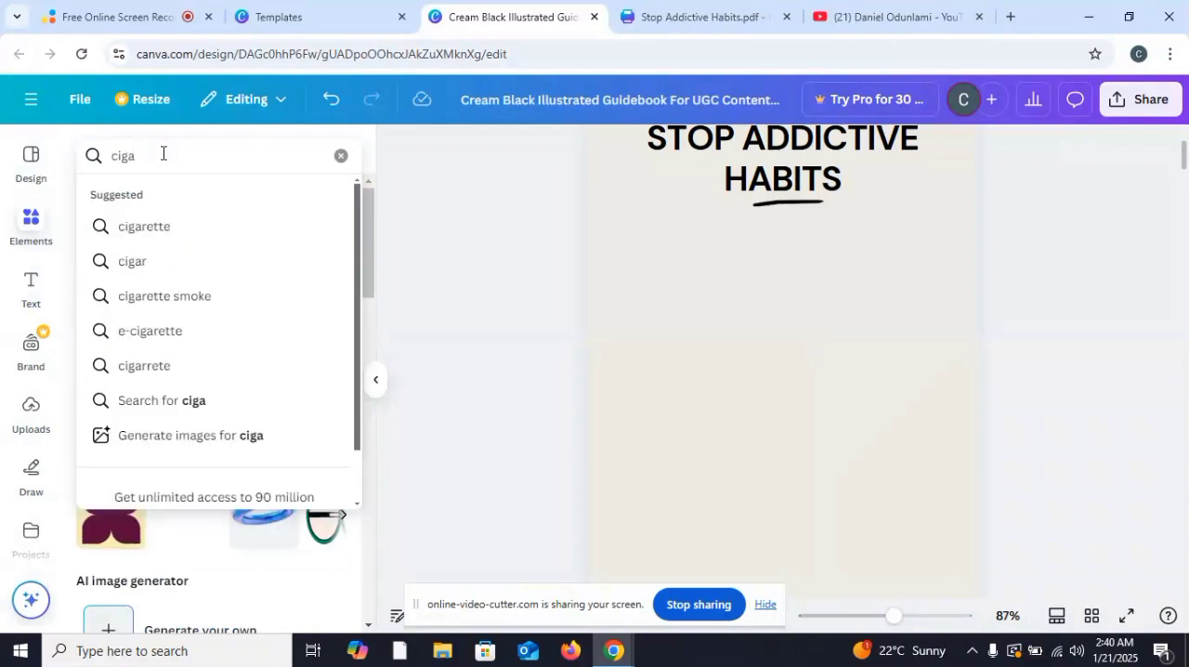
text(rette)
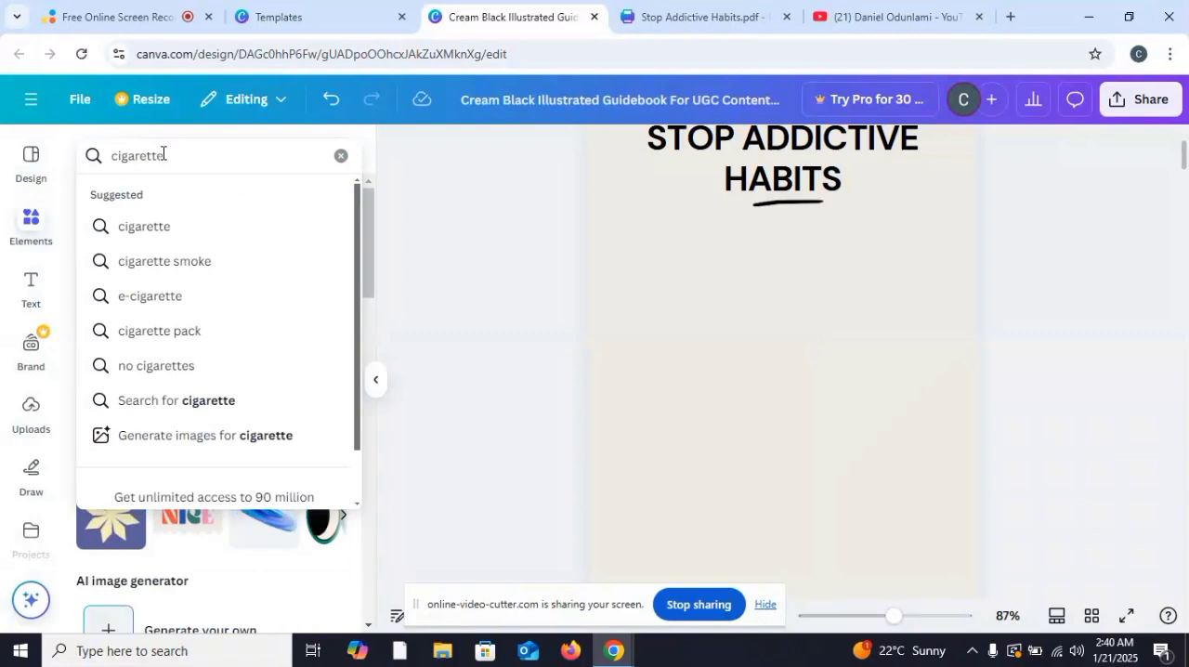
click(155, 263)
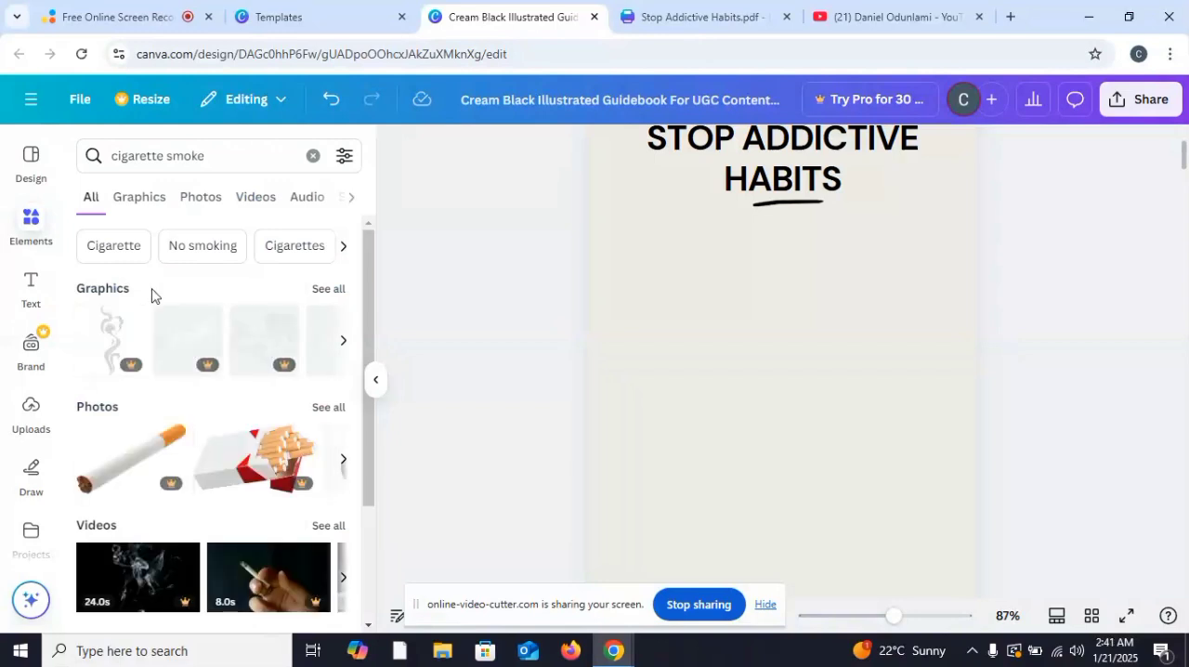
Step: Switch the element search to the suggested "Cigarette" term and place the burning cigarette illustration with rising smoke below the cover title
scroll(148, 307, down, 2)
scroll(146, 320, up, 1)
scroll(158, 316, up, 1)
scroll(238, 296, down, 2)
scroll(238, 297, up, 2)
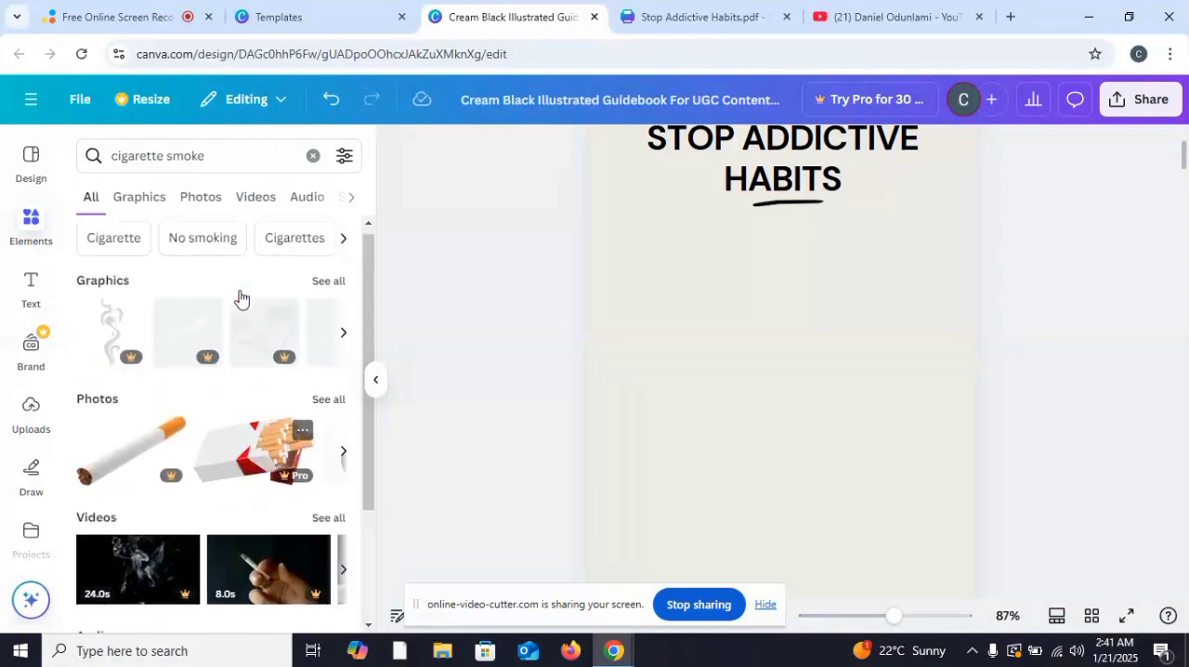
click(133, 249)
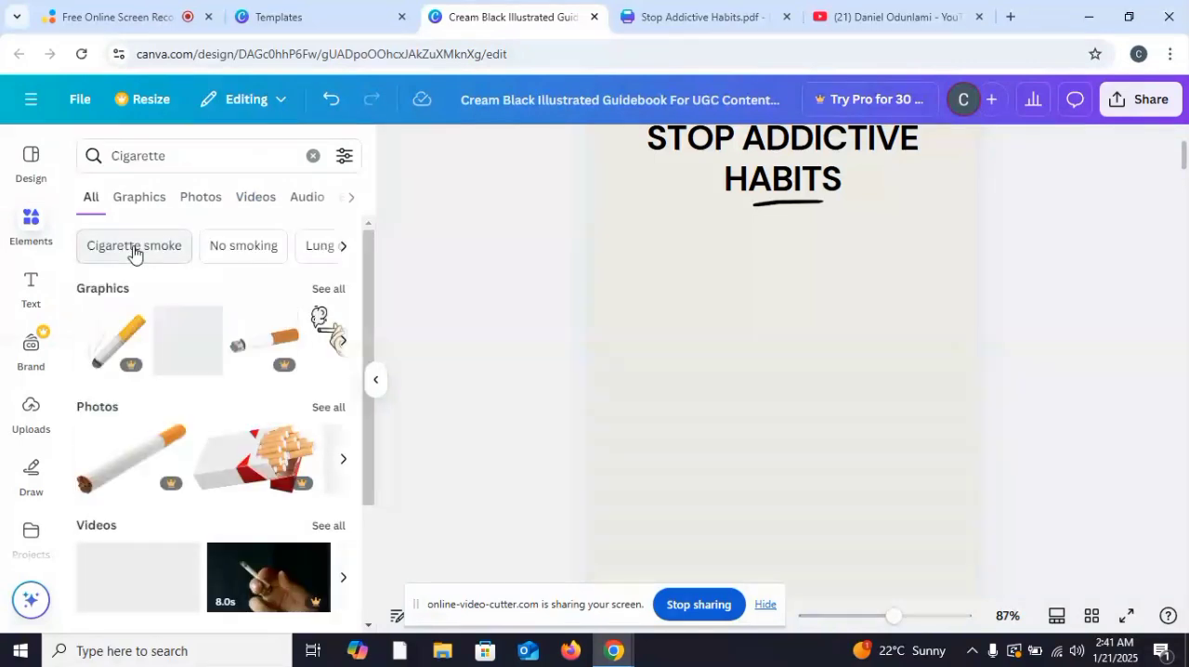
click(340, 343)
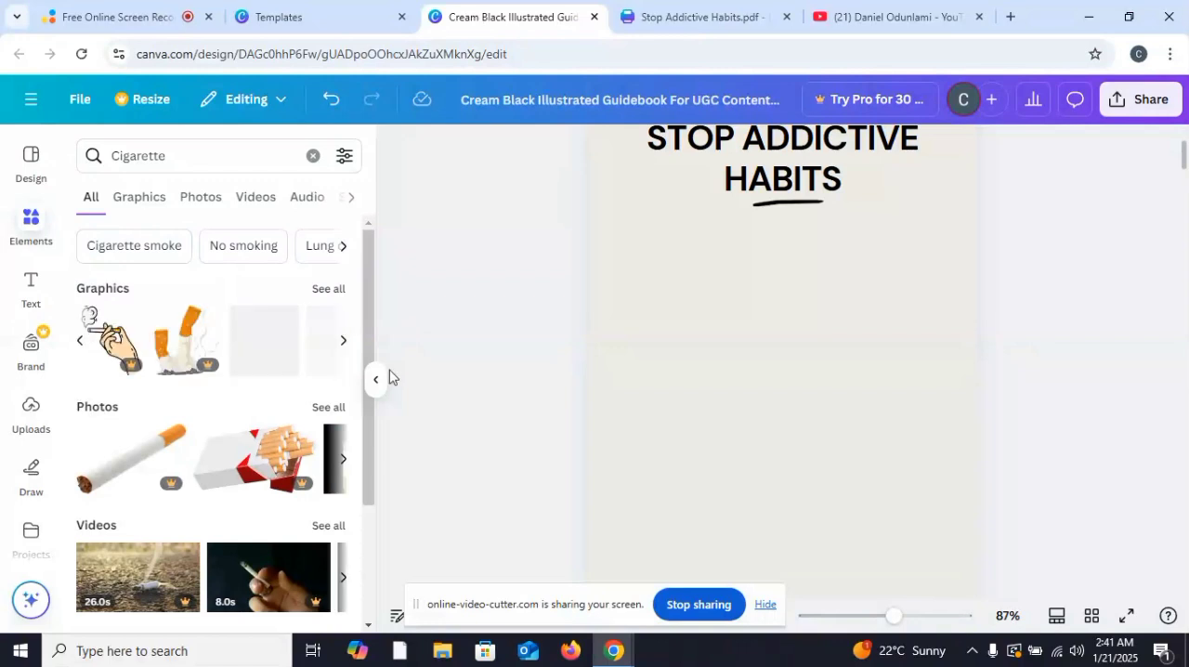
click(344, 342)
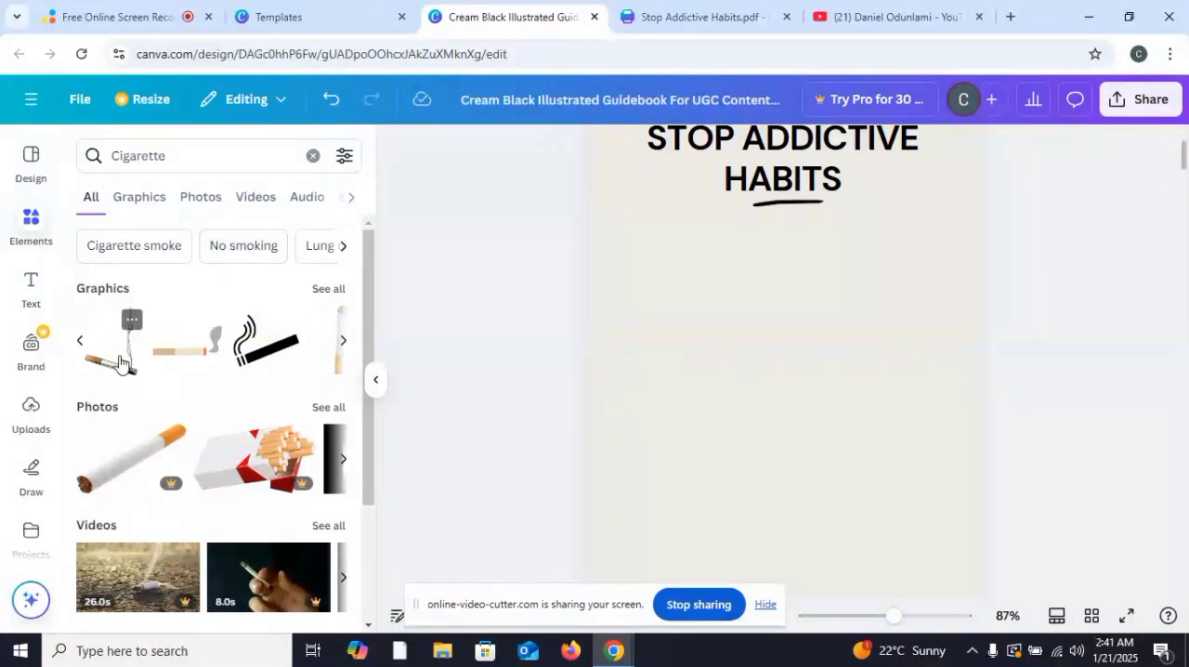
drag(124, 345, 749, 378)
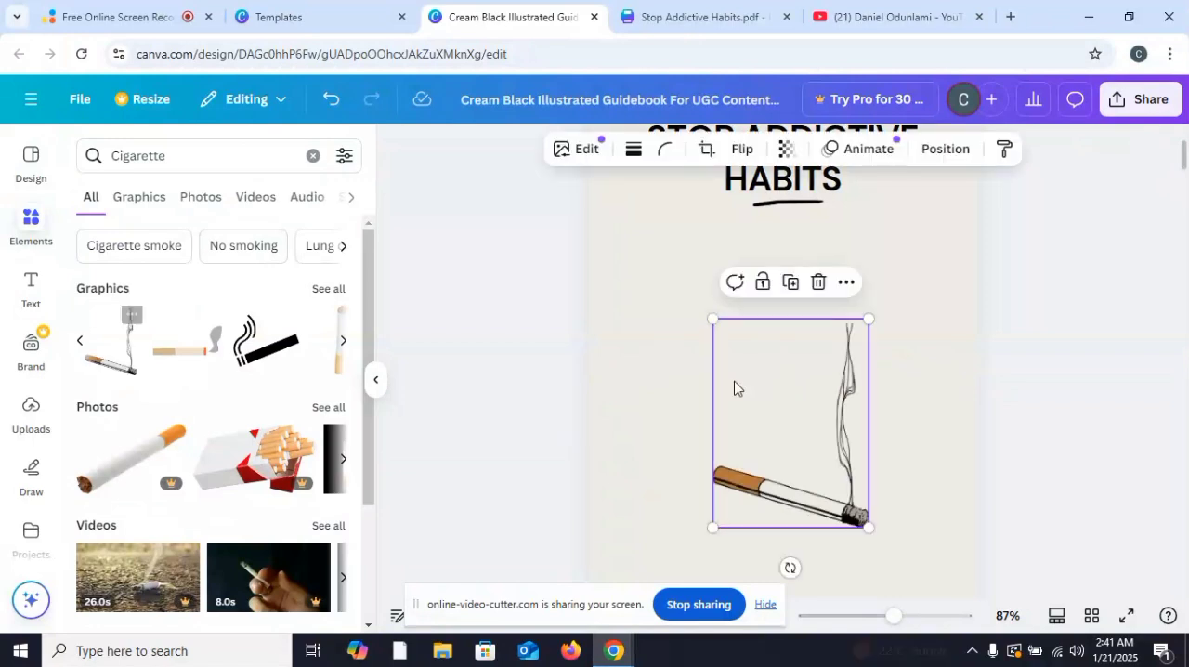
Step: Switch the element search to the suggested "No smoking" term and look over the results
click(235, 255)
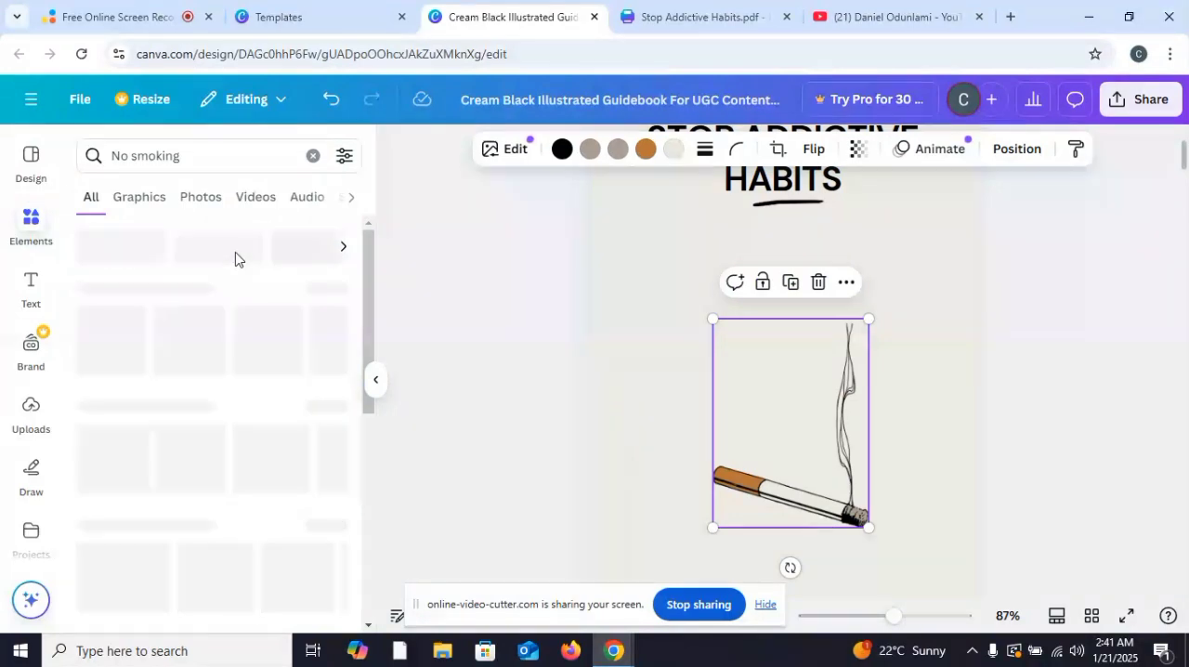
scroll(235, 258, down, 5)
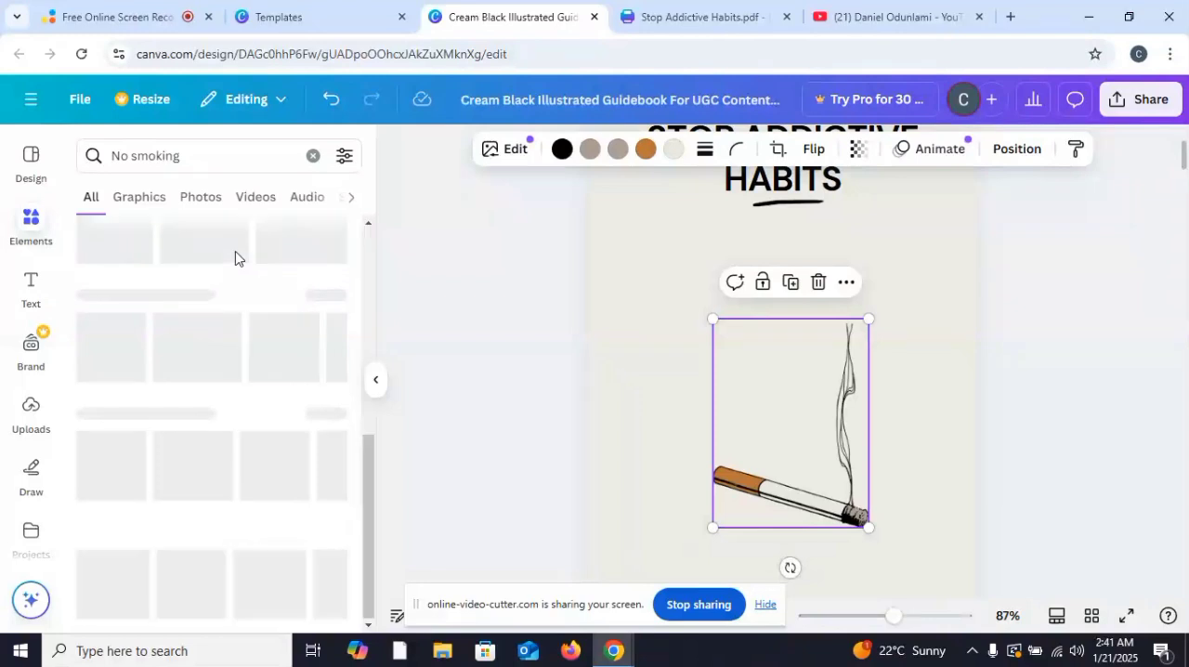
scroll(235, 258, up, 5)
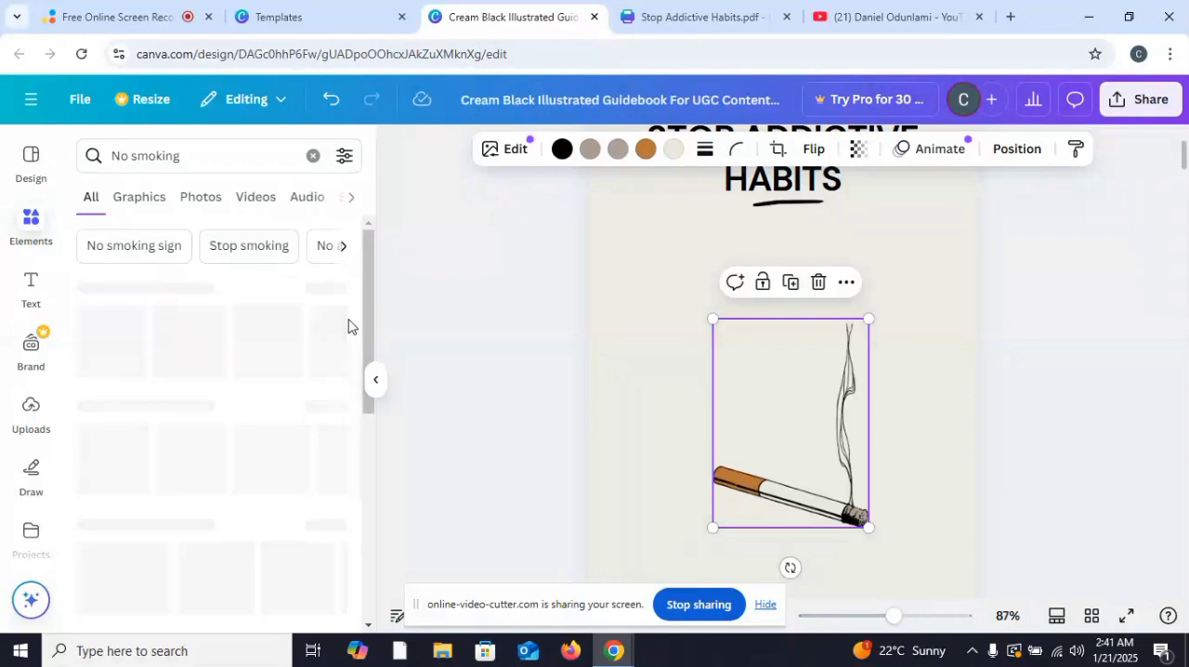
Step: Set the cover page background to the solid purple #4E0FD6 and apply the color change across all pages
click(616, 296)
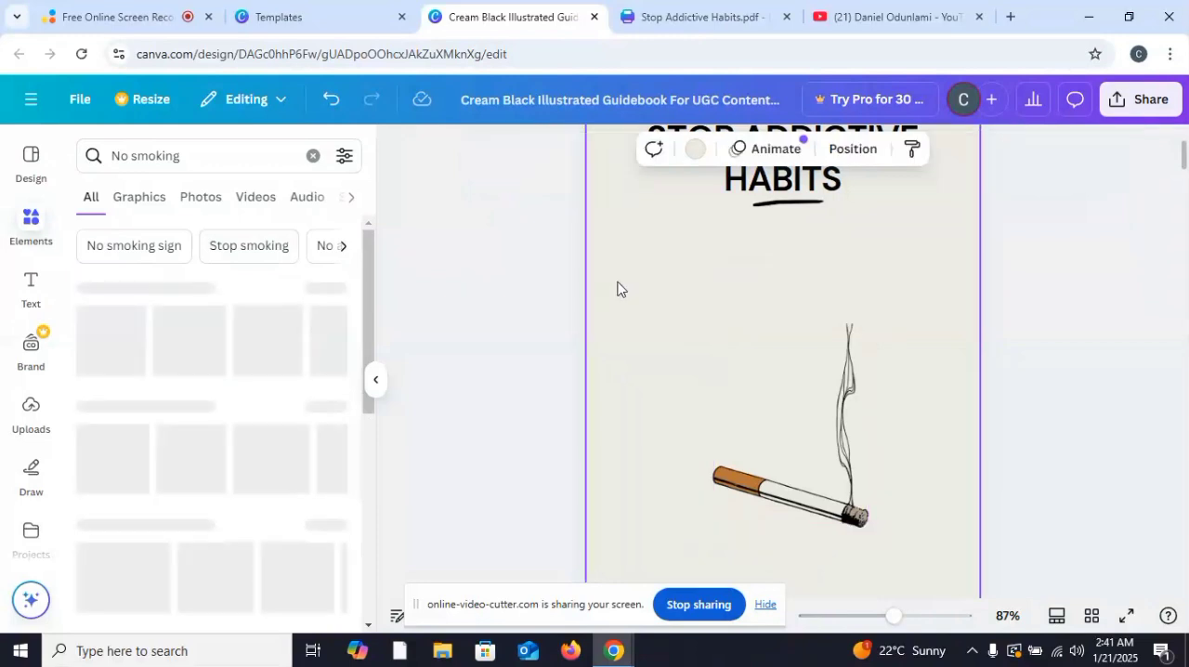
scroll(617, 289, up, 2)
scroll(618, 289, down, 1)
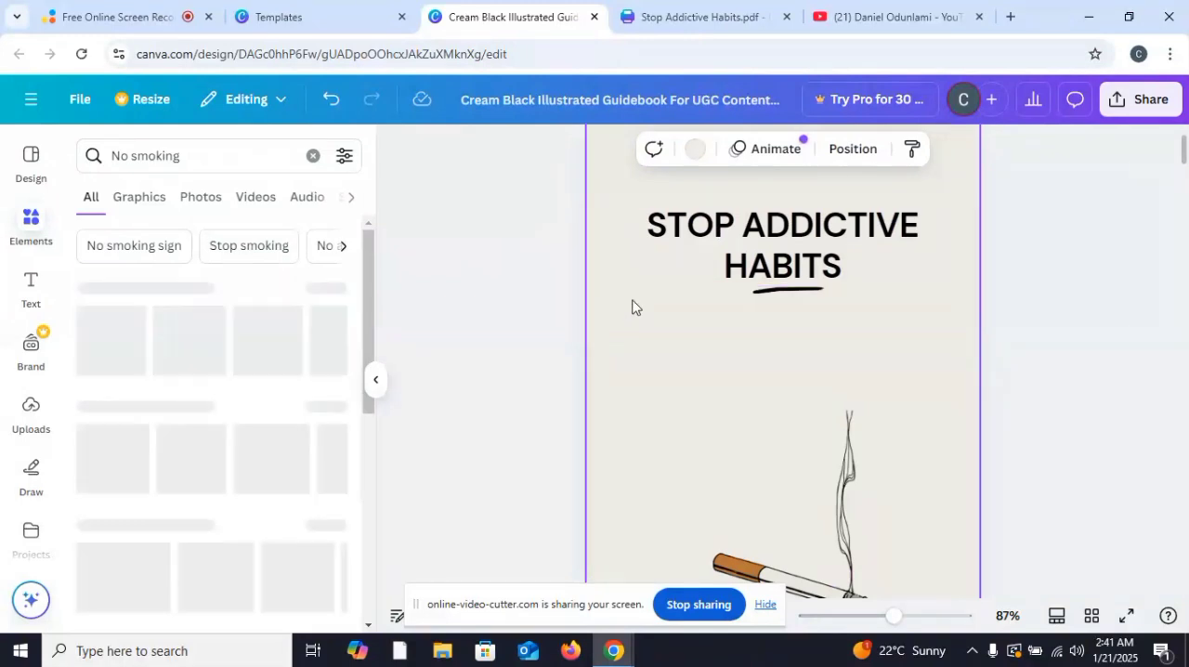
click(692, 159)
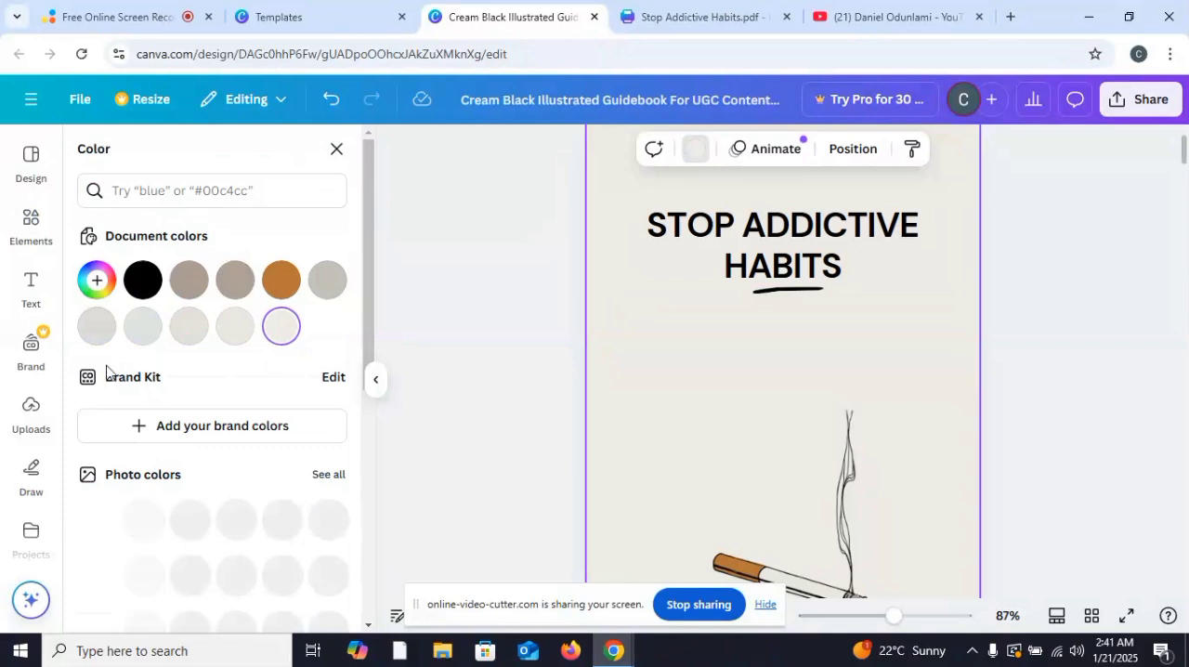
click(100, 295)
click(264, 473)
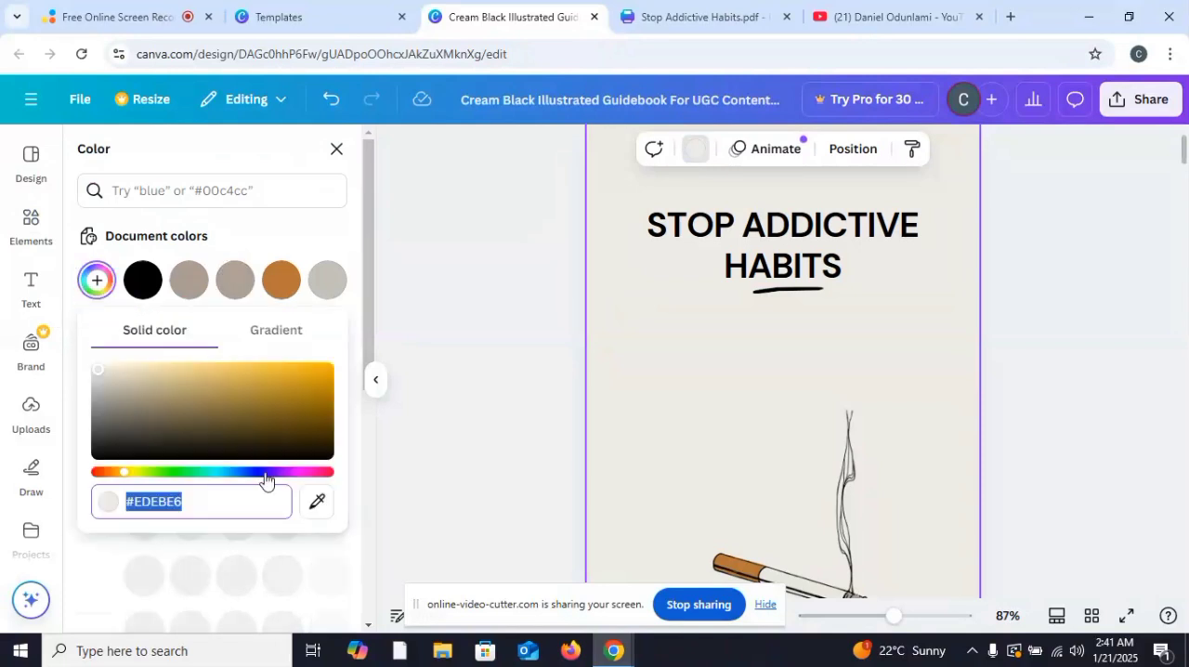
click(319, 379)
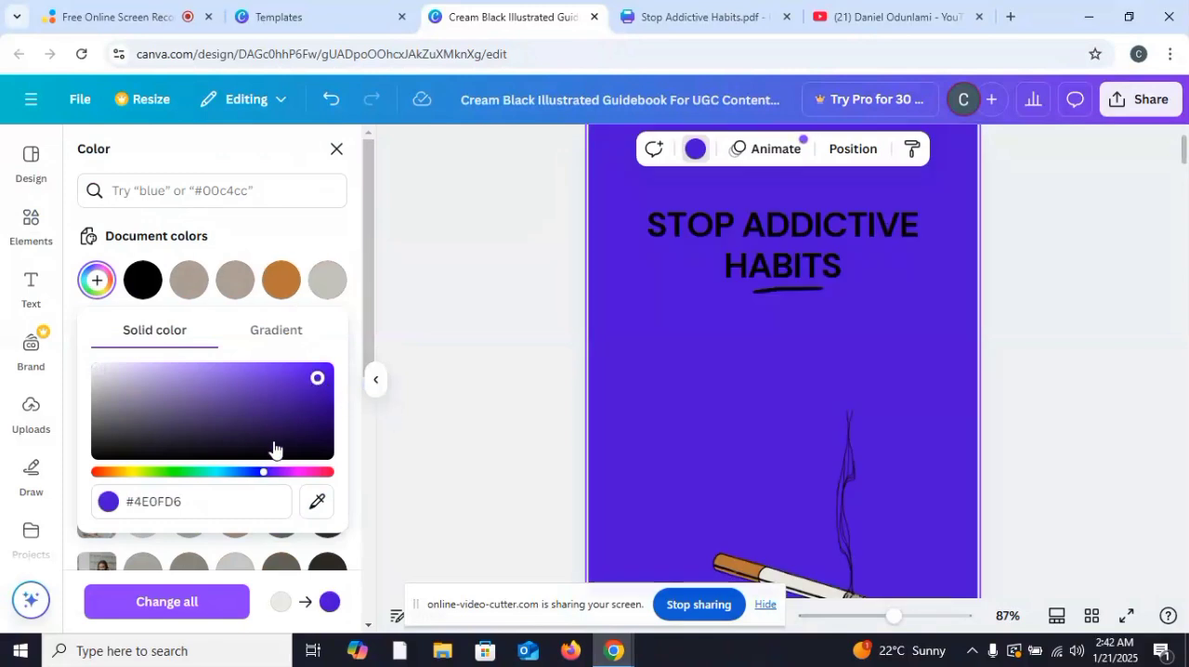
click(169, 602)
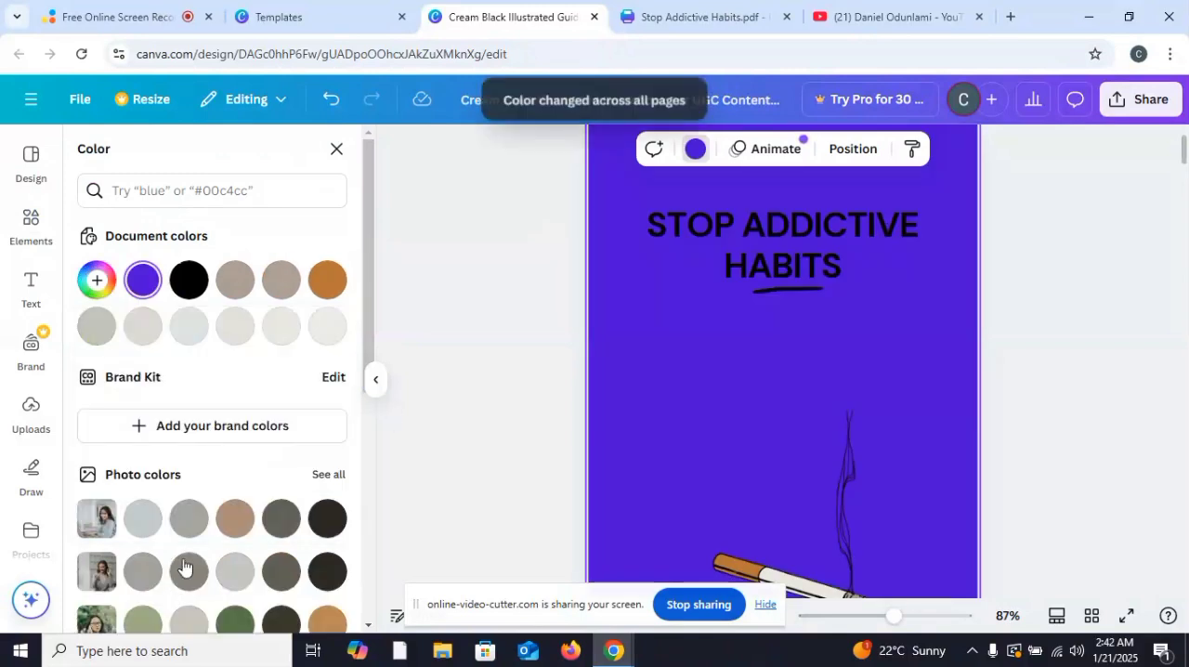
click(337, 152)
Step: Browse the "No smoking" photos and place the one of a raised hand refusing a cigarette below the cover title
scroll(263, 296, down, 1)
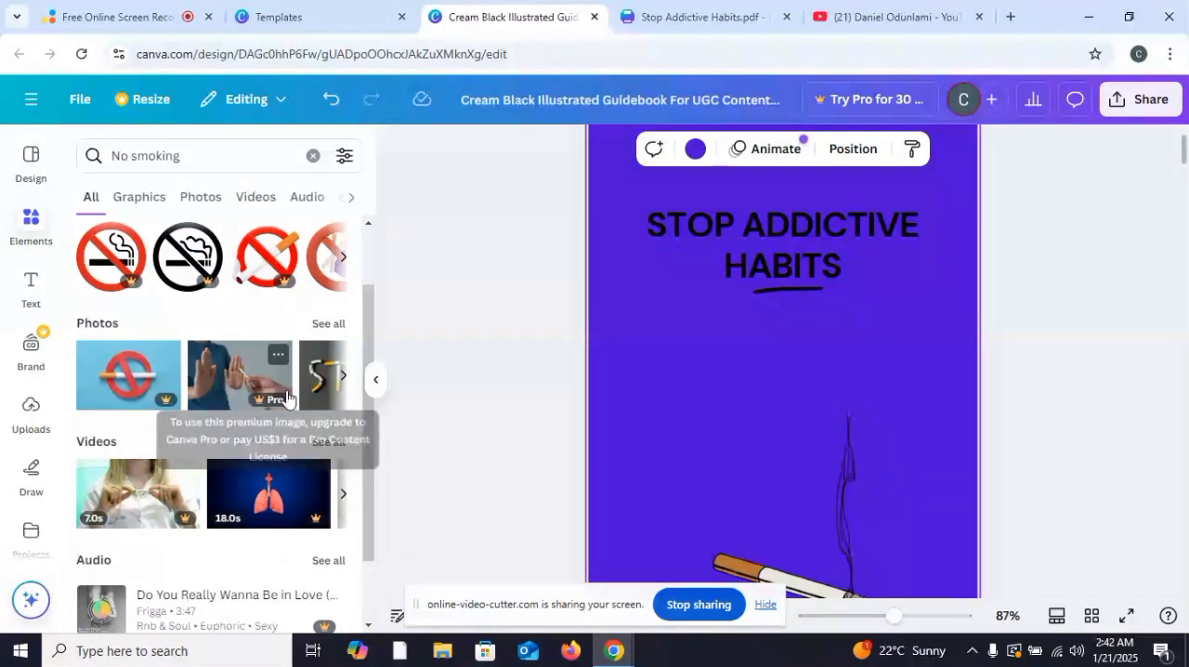
click(342, 386)
click(342, 387)
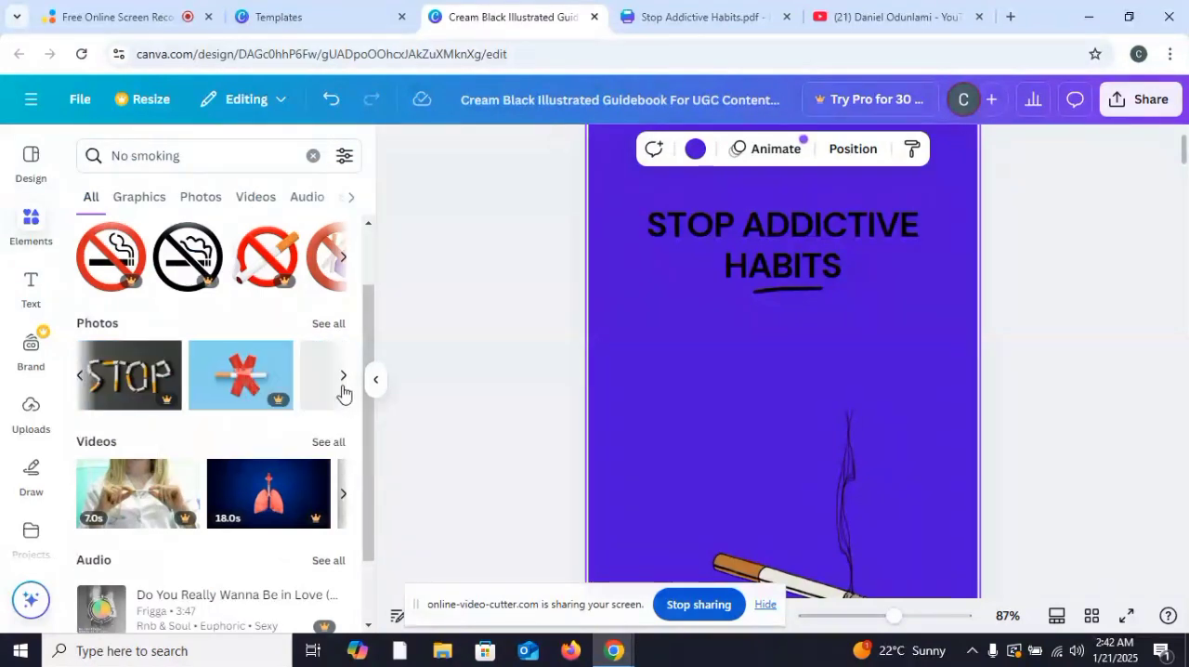
click(342, 387)
click(341, 386)
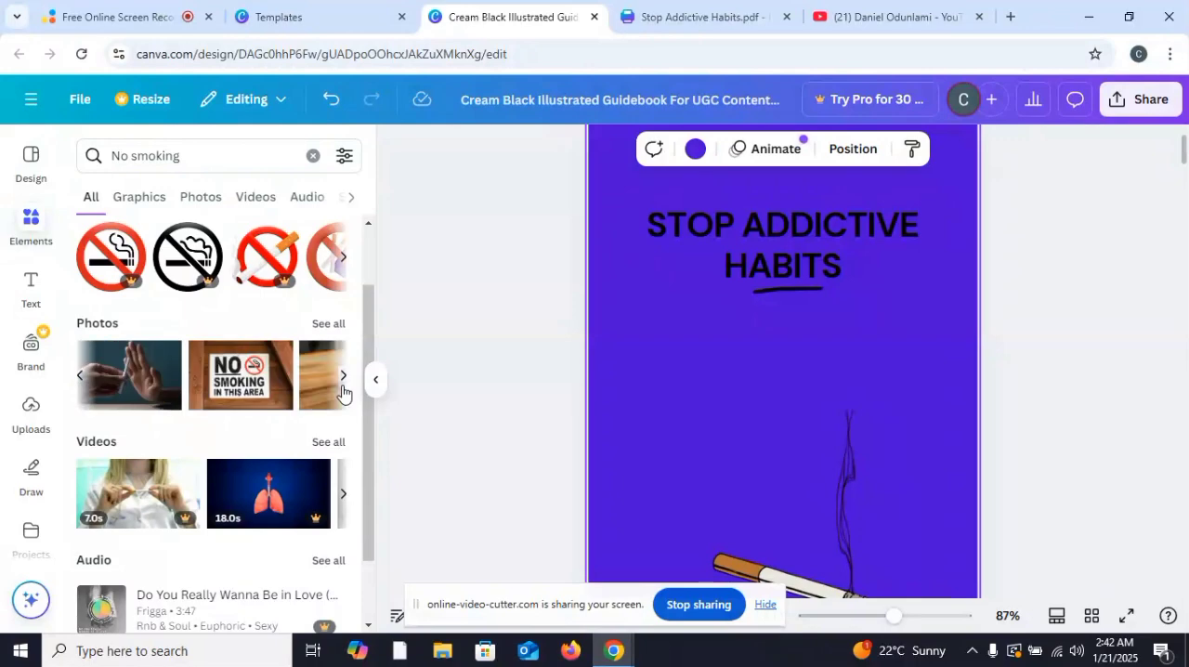
drag(124, 388, 779, 393)
drag(593, 368, 722, 336)
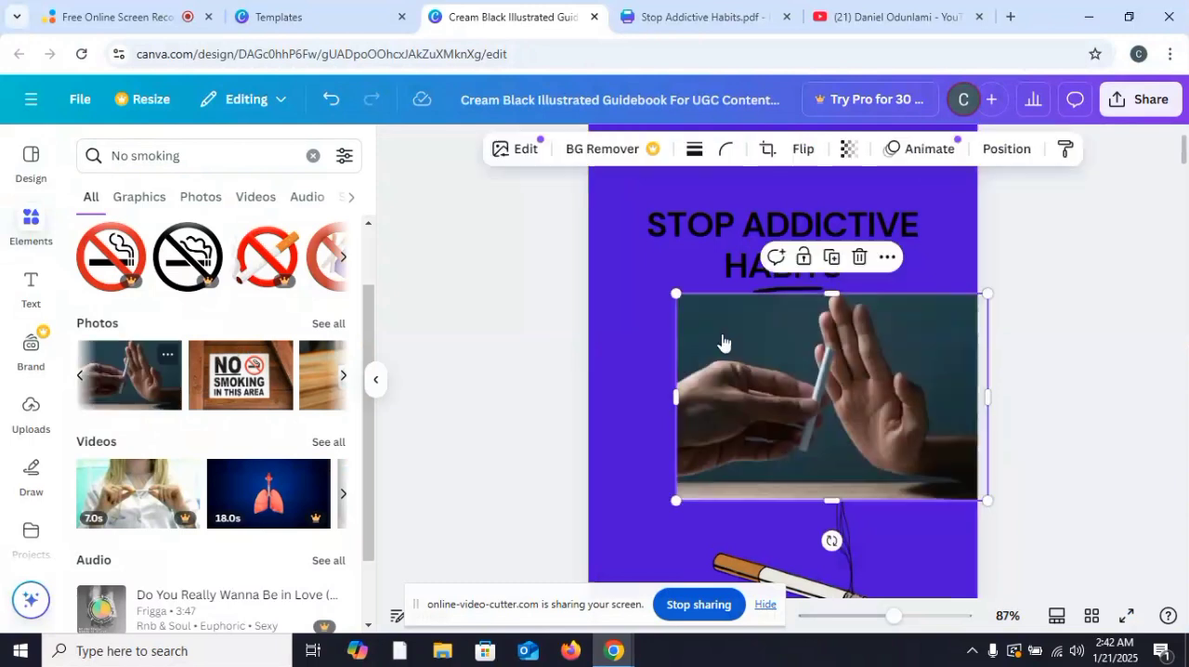
Step: Delete the cigarette illustration from the cover, then enlarge the hand photo and center it below the title
drag(792, 581, 661, 255)
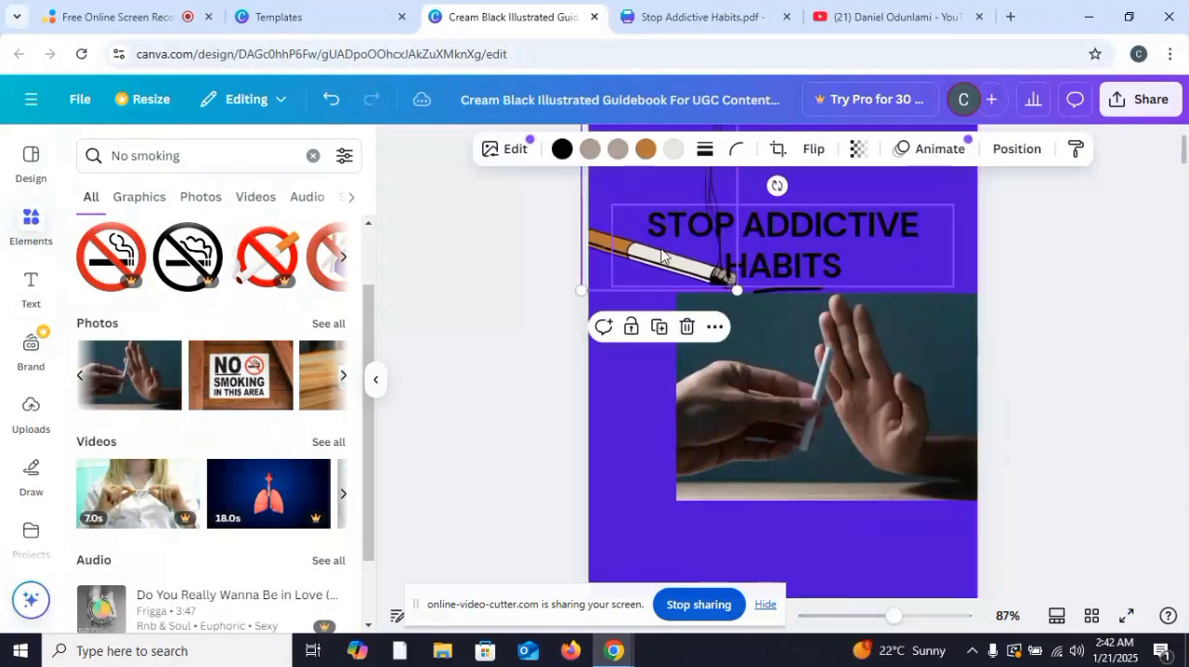
click(687, 326)
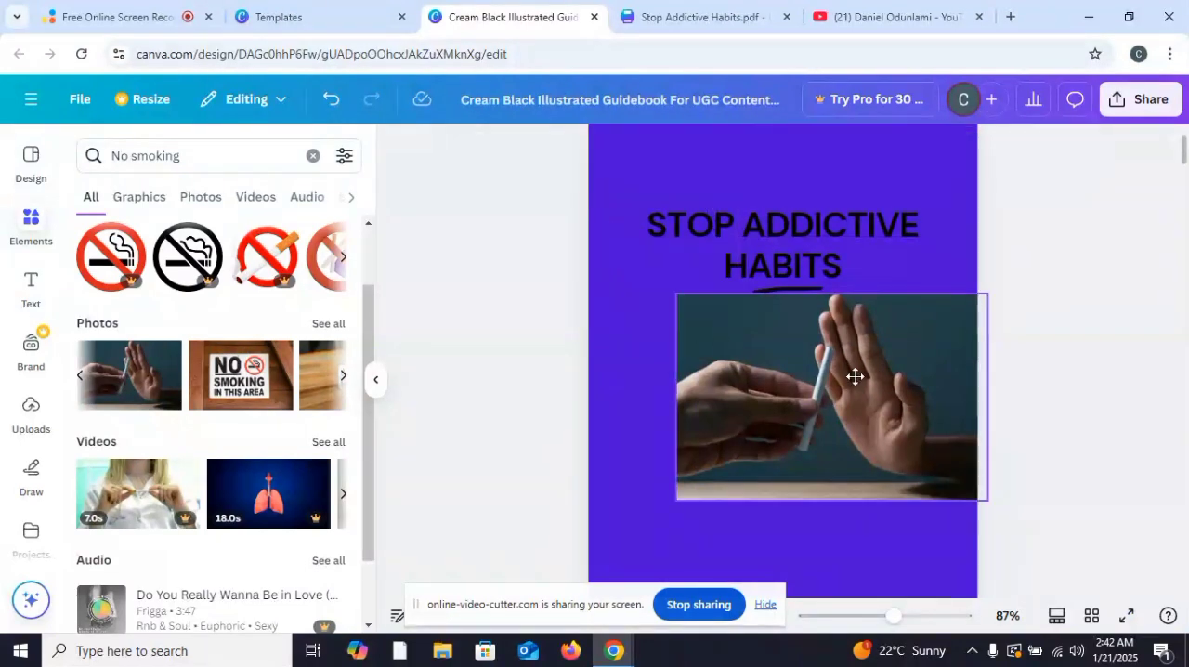
drag(855, 376, 798, 425)
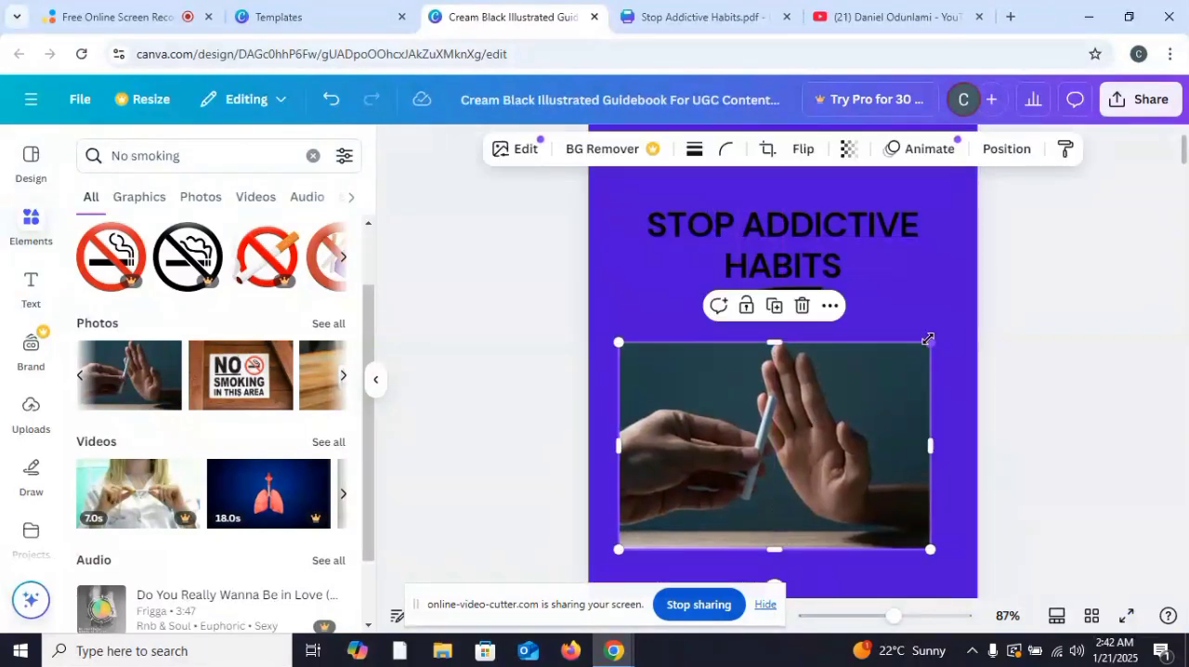
drag(928, 343, 977, 323)
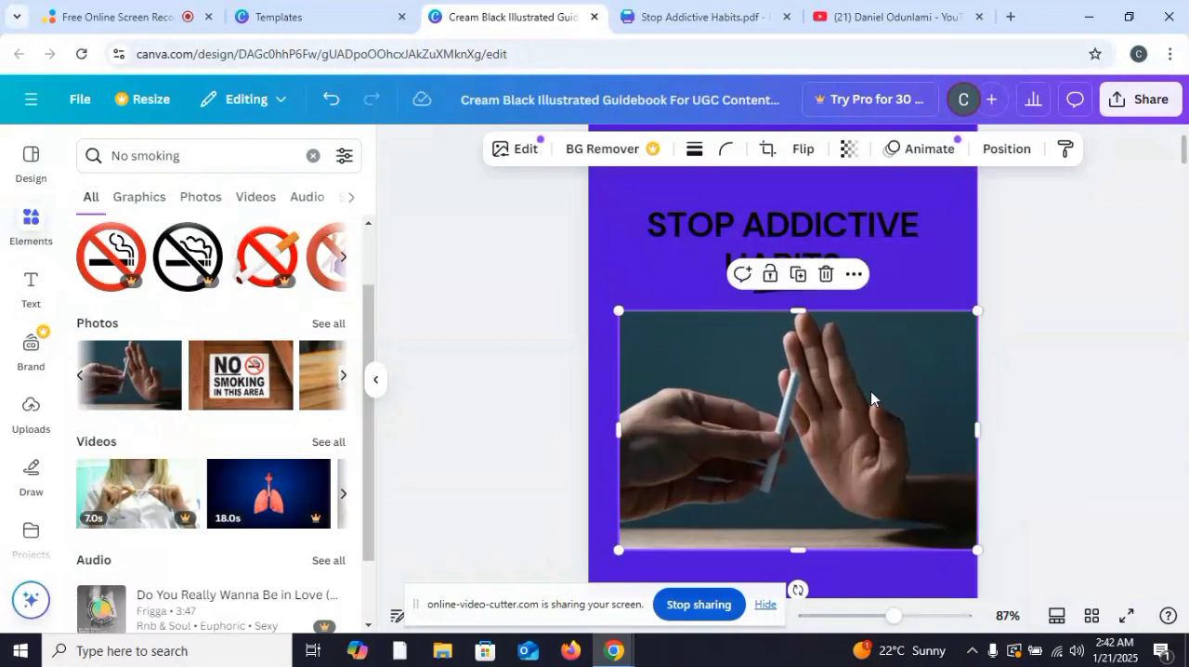
drag(870, 391, 840, 408)
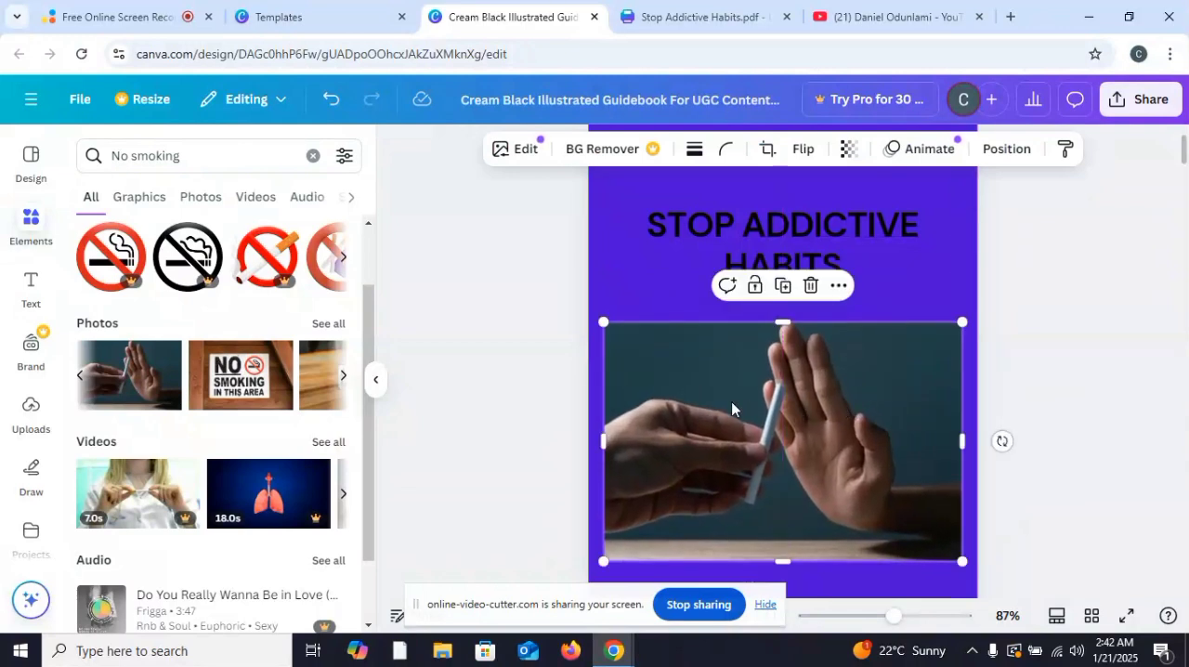
Step: Apply the hand photo's colors to the cover page
right_click(693, 342)
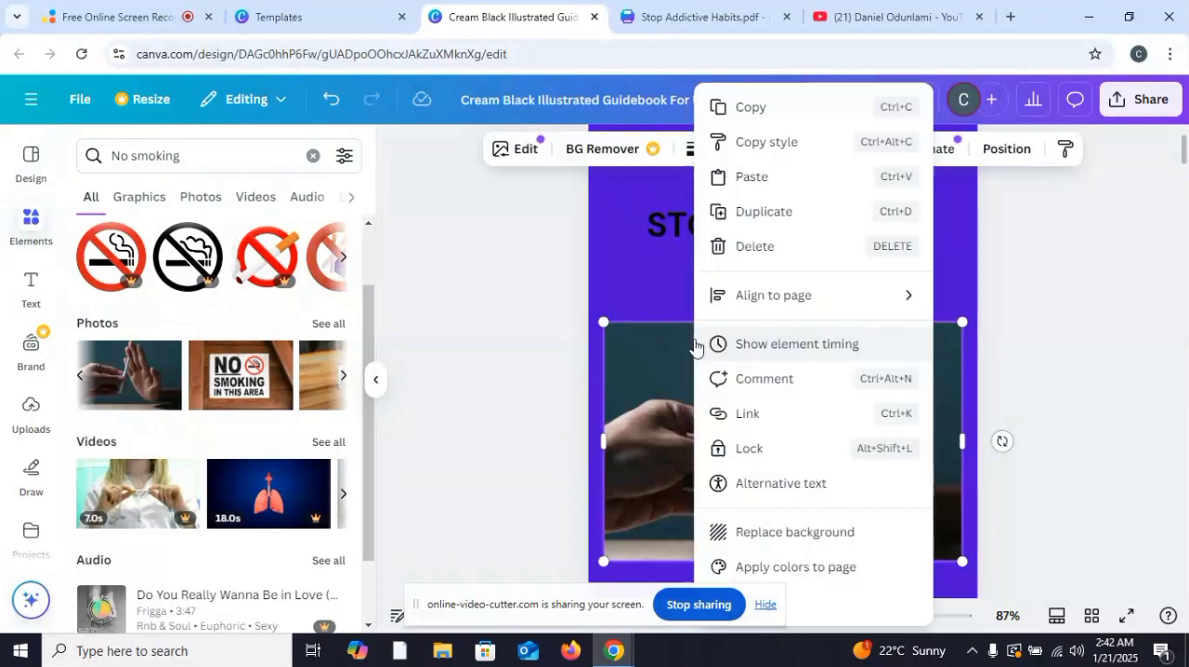
click(741, 564)
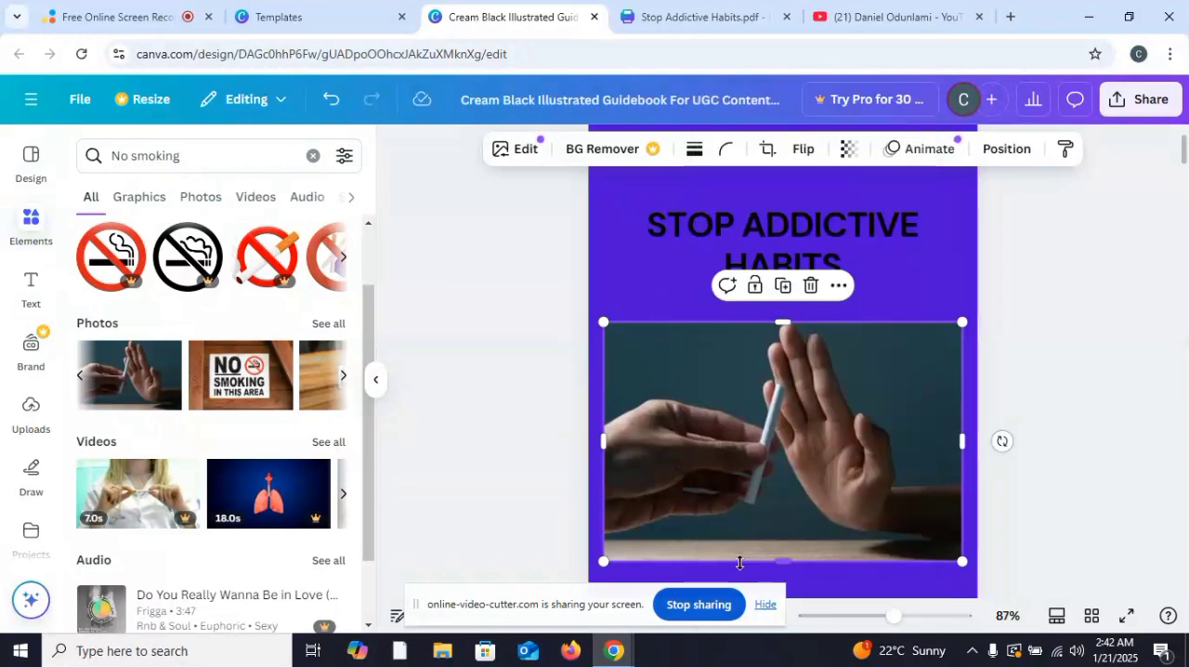
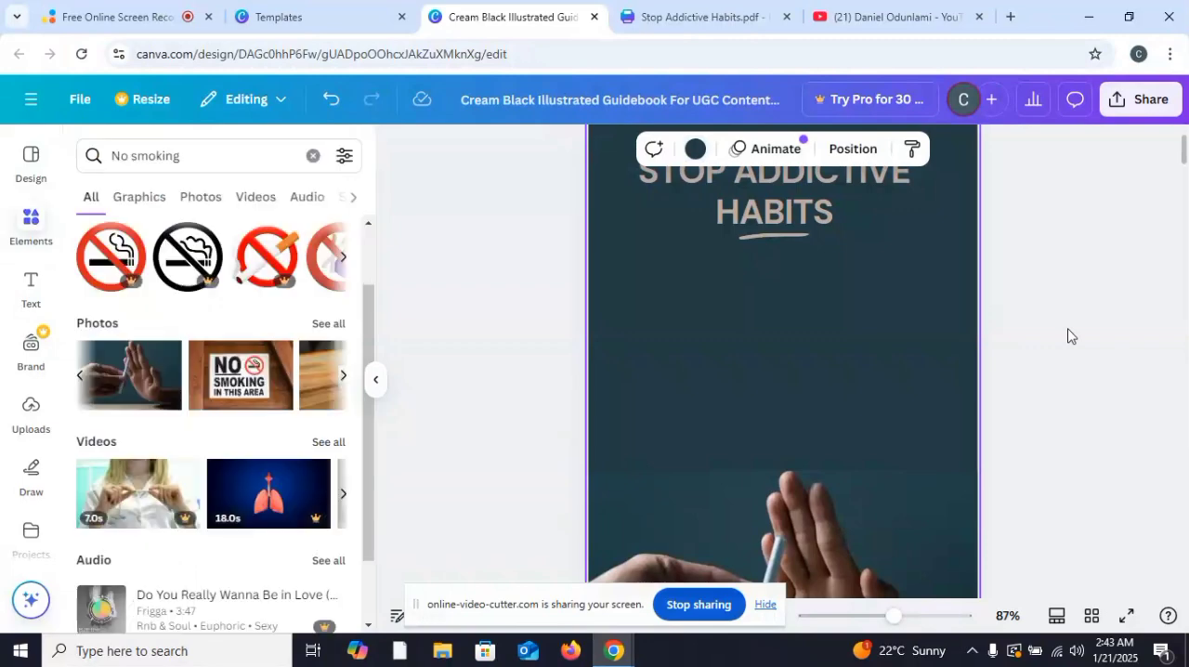
Step: Examine the cover's background color and the available document, photo and default color swatches
scroll(1072, 336, down, 3)
scroll(1067, 335, down, 4)
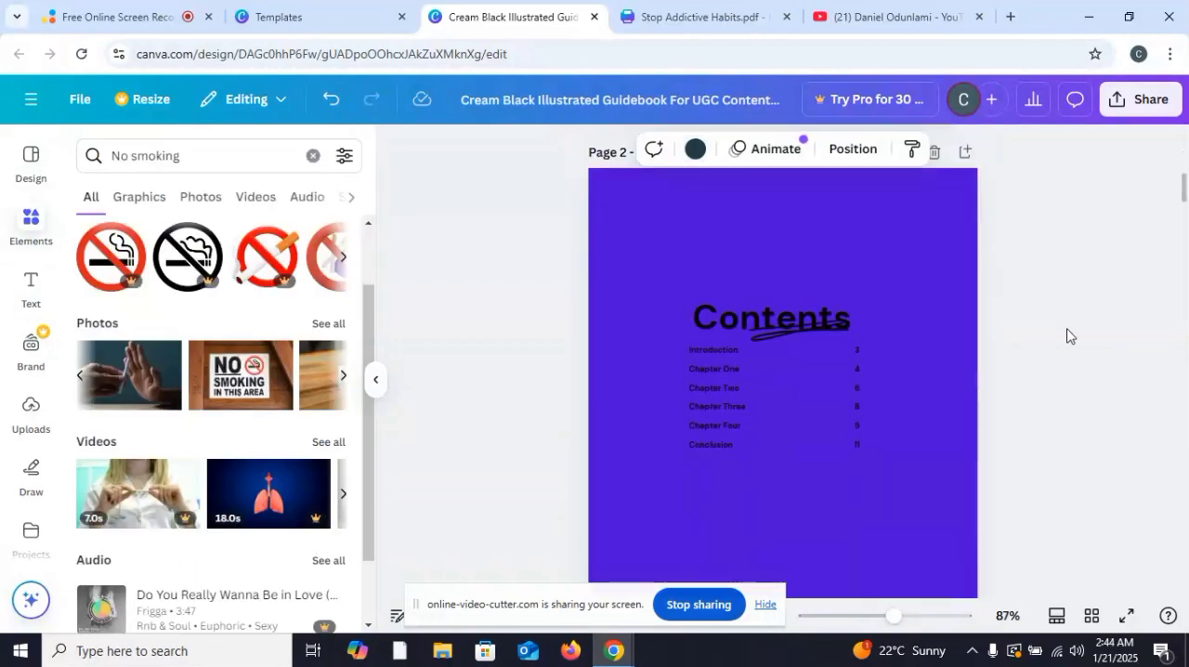
scroll(1066, 335, up, 4)
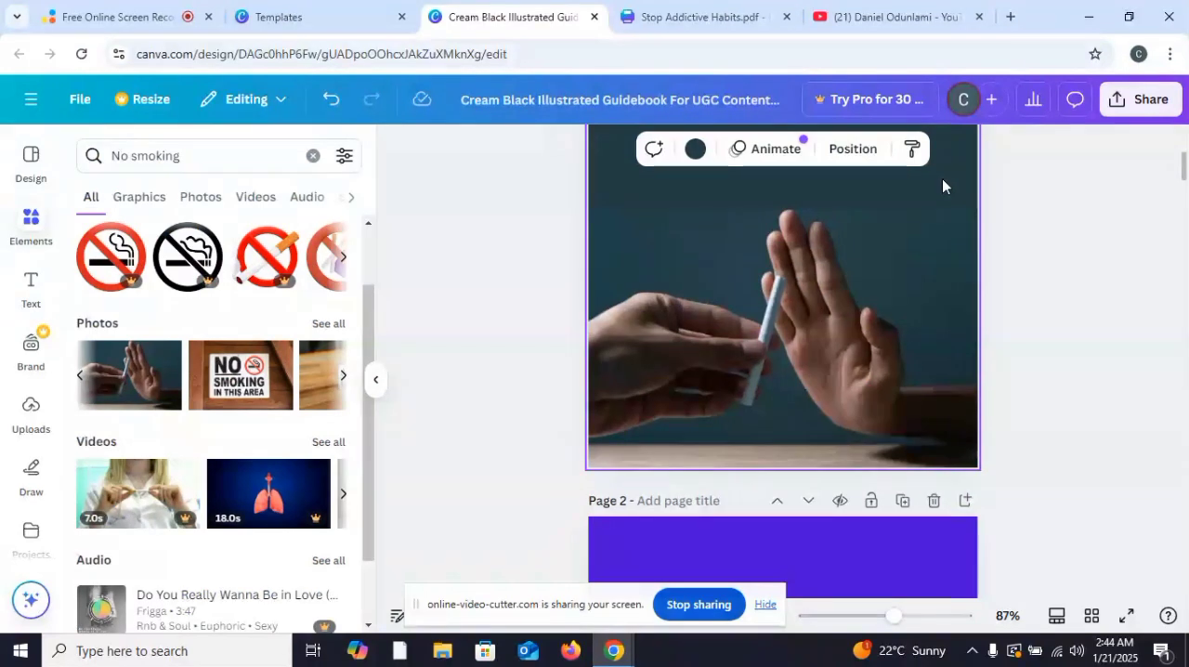
click(693, 150)
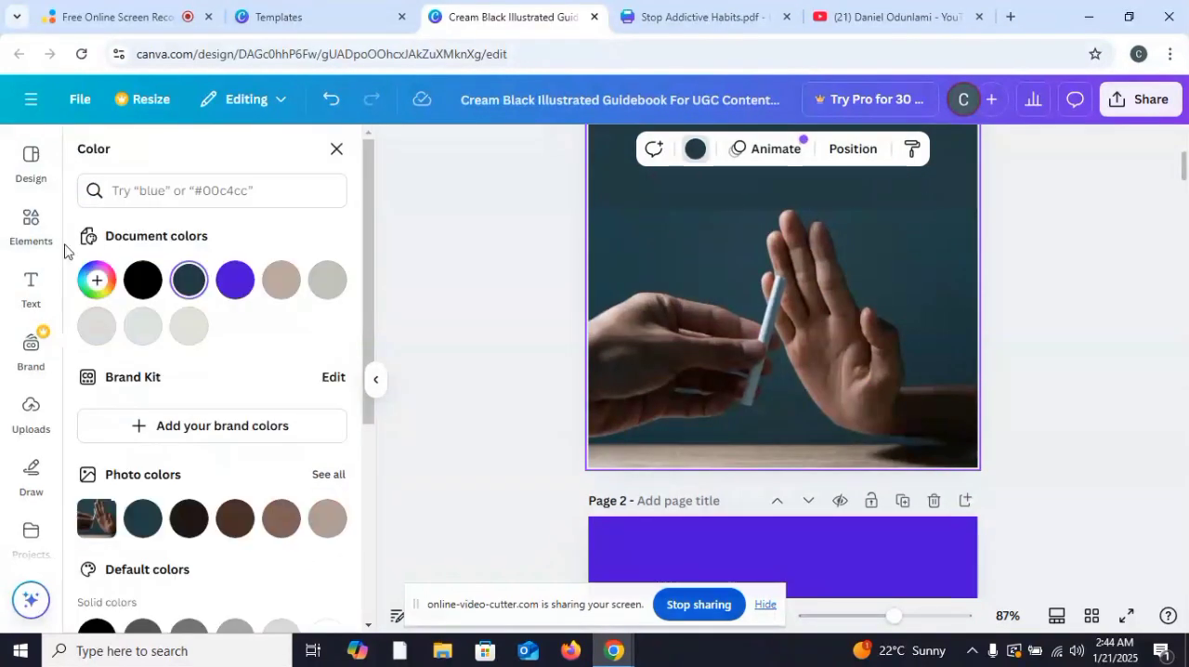
click(189, 278)
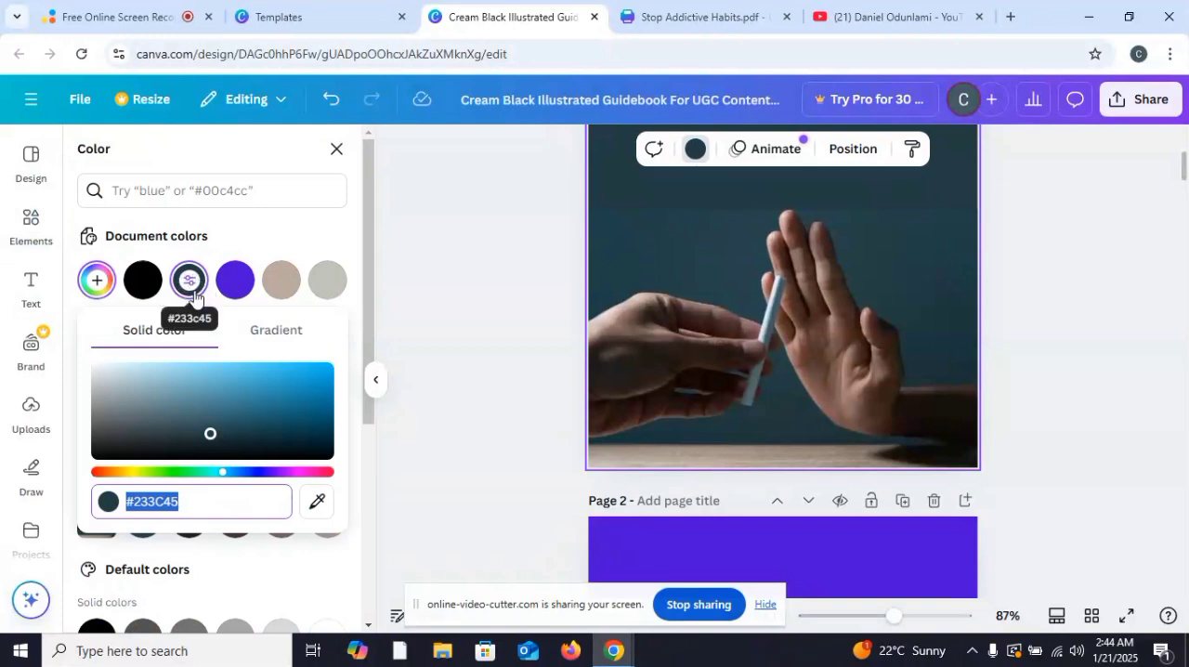
click(374, 502)
scroll(300, 494, down, 4)
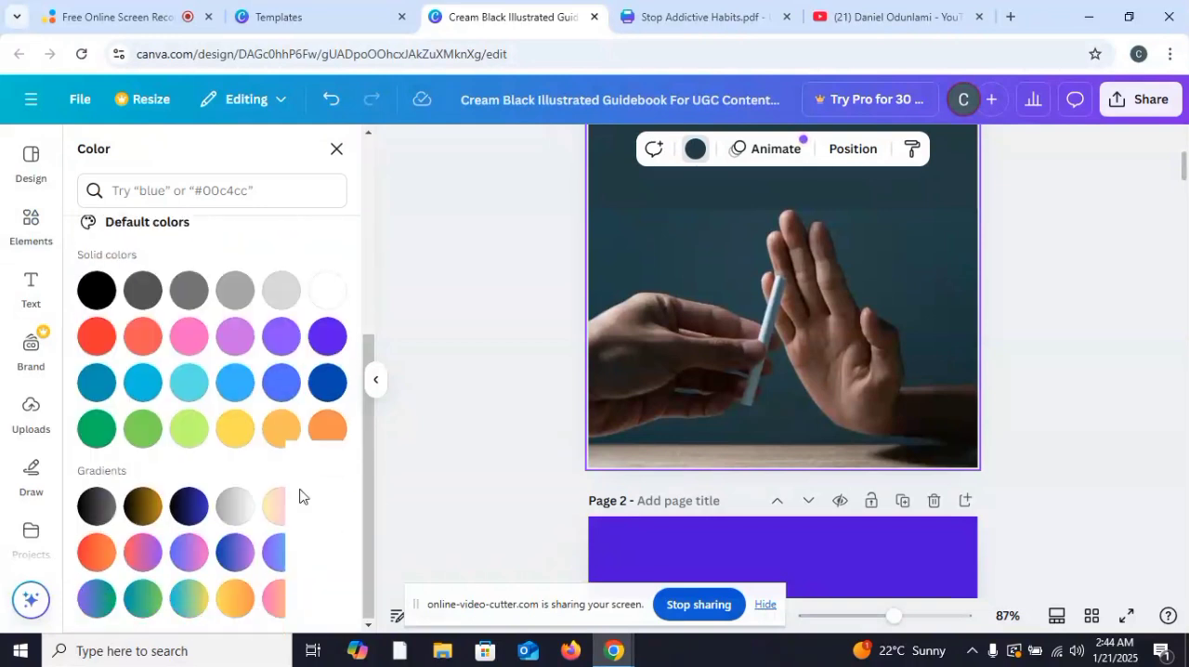
scroll(300, 494, up, 4)
click(956, 391)
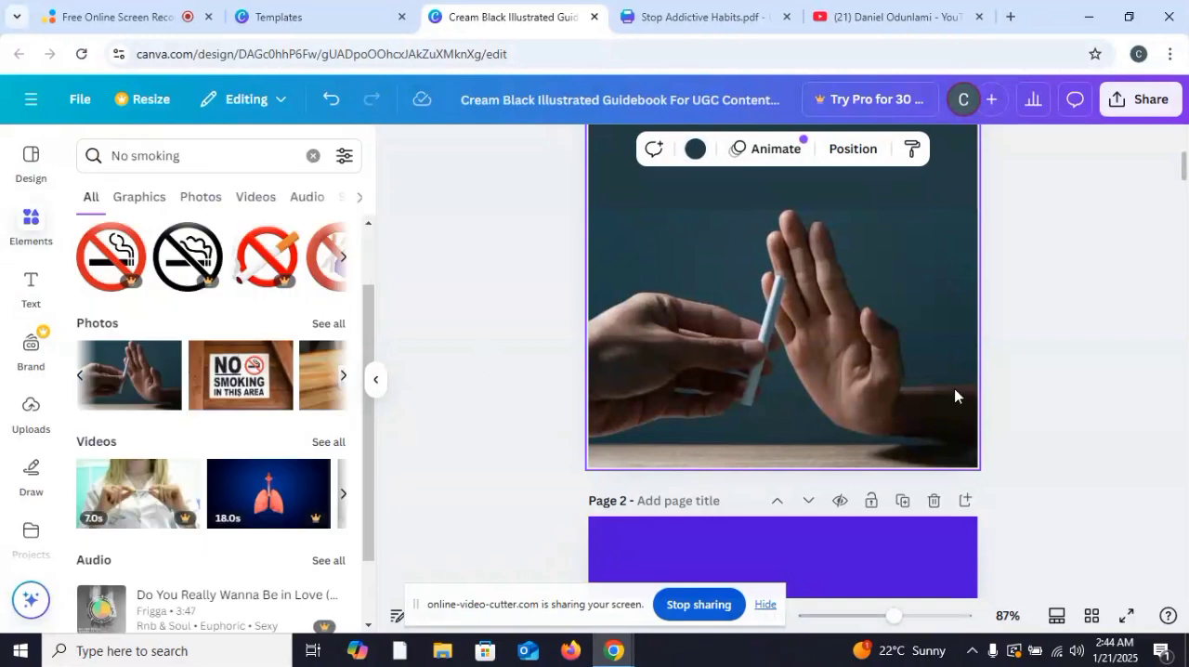
Step: Set the contents page background to the dark teal from the hand photo's colors and apply the change across all pages
scroll(938, 396, down, 4)
click(667, 437)
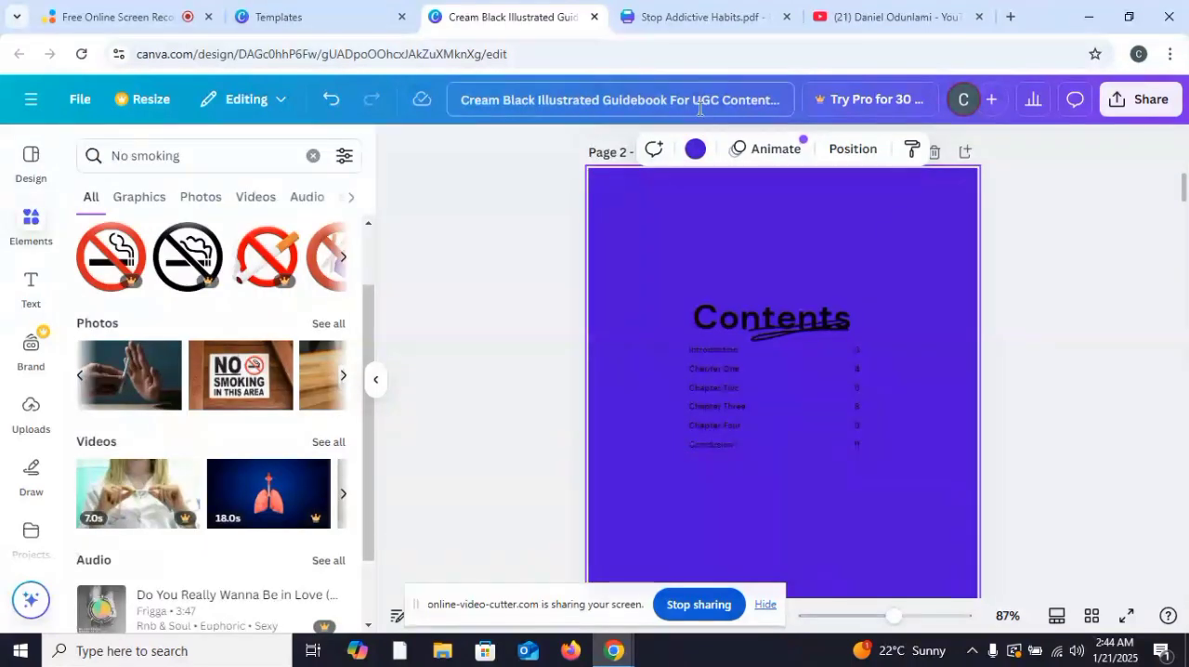
click(694, 152)
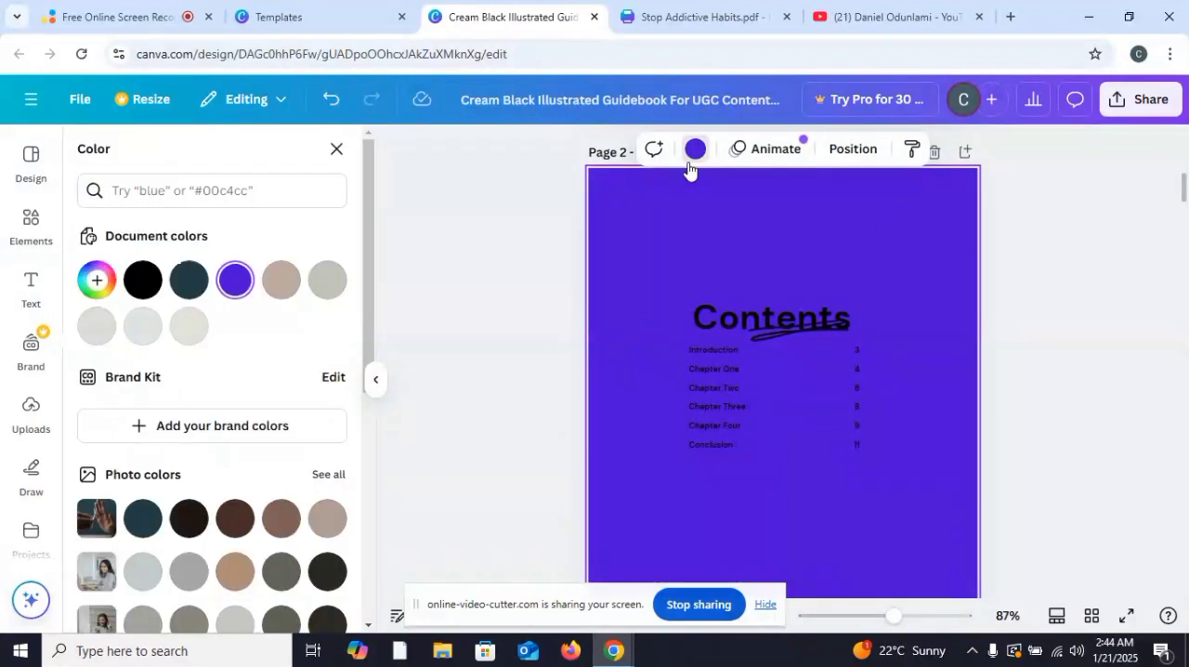
click(144, 526)
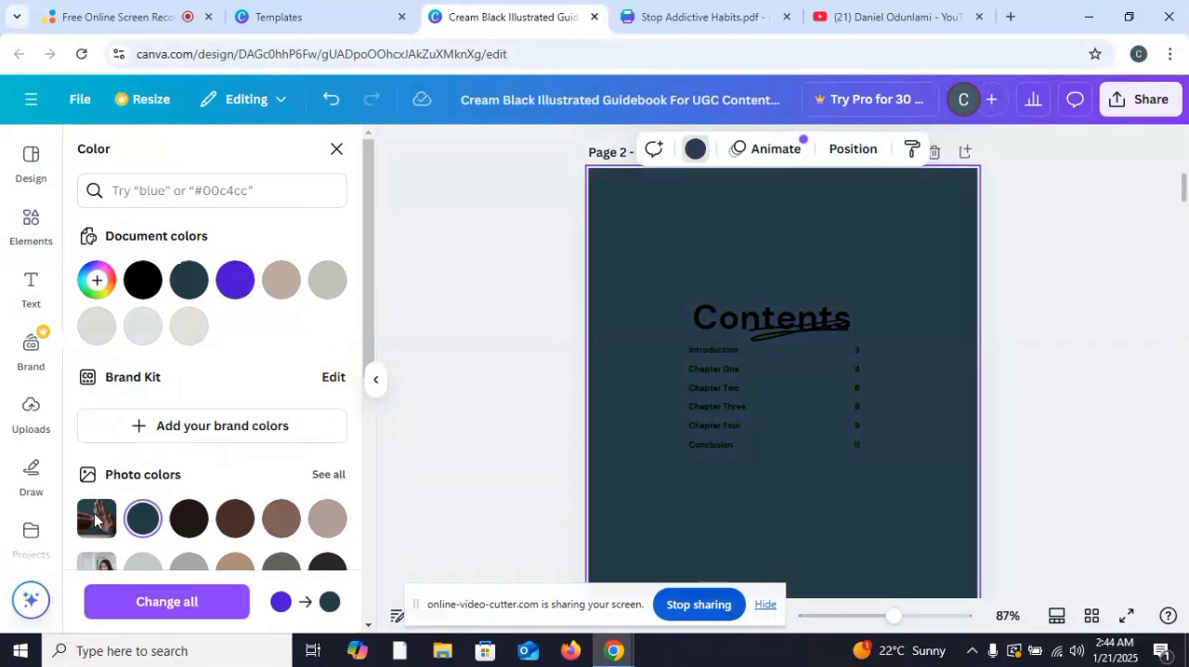
click(129, 602)
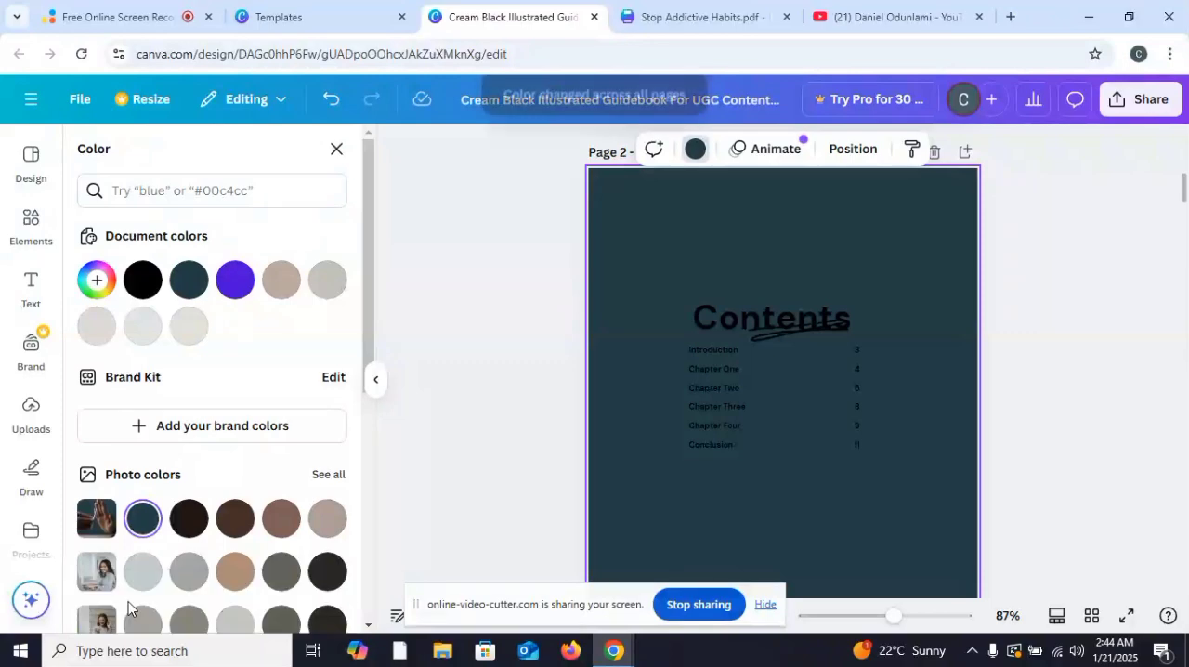
click(1089, 317)
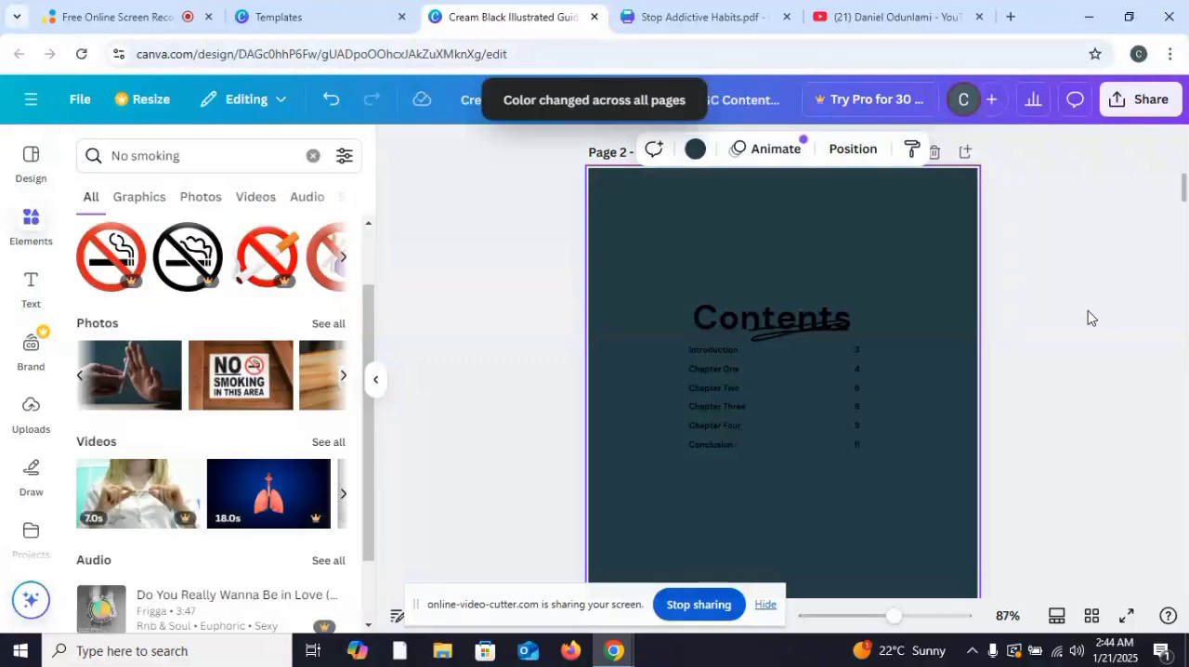
Step: Move the "Contents" heading up to the top of page 2
scroll(1092, 319, down, 6)
scroll(1087, 317, down, 12)
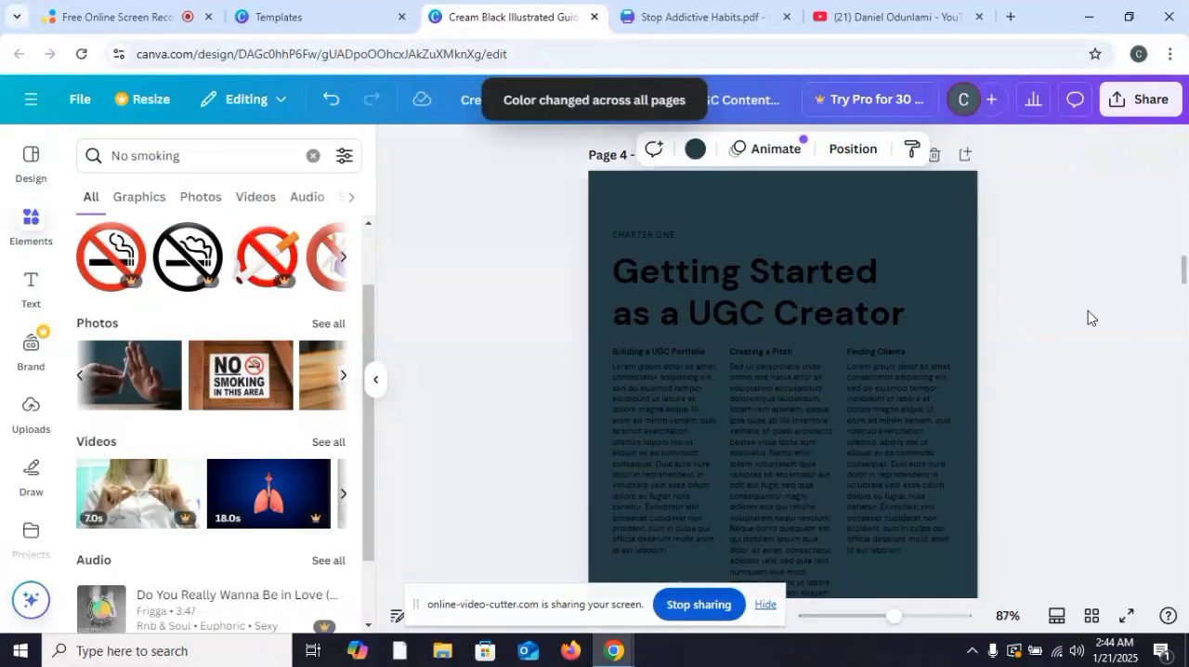
scroll(1086, 318, up, 8)
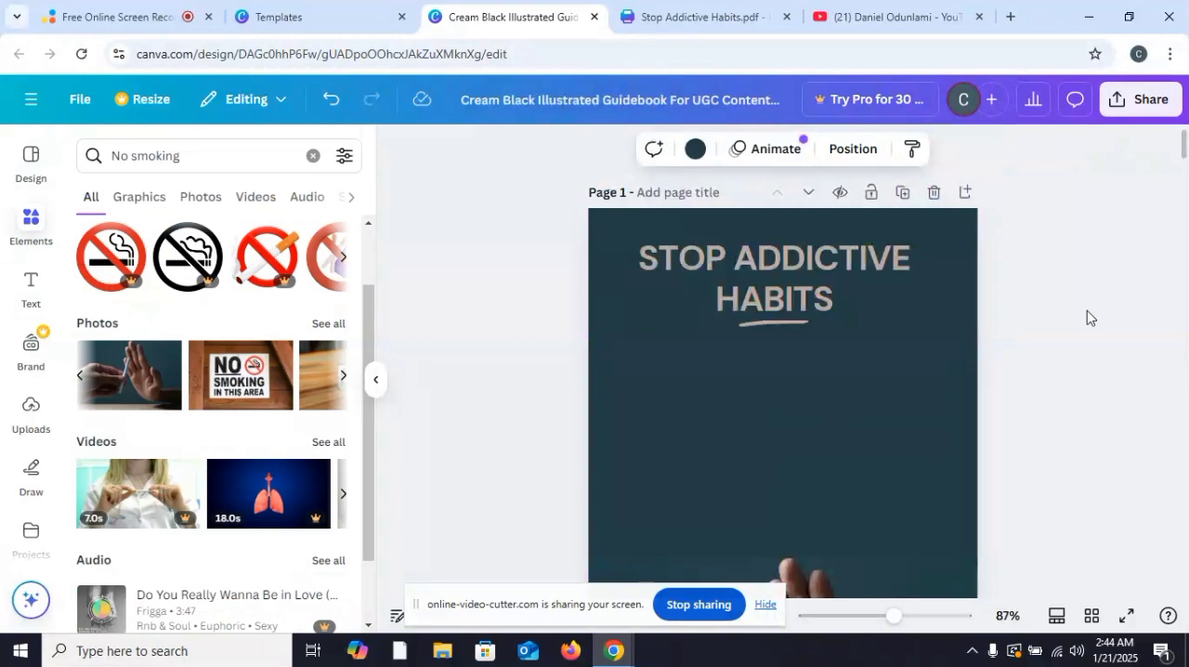
scroll(1087, 318, down, 7)
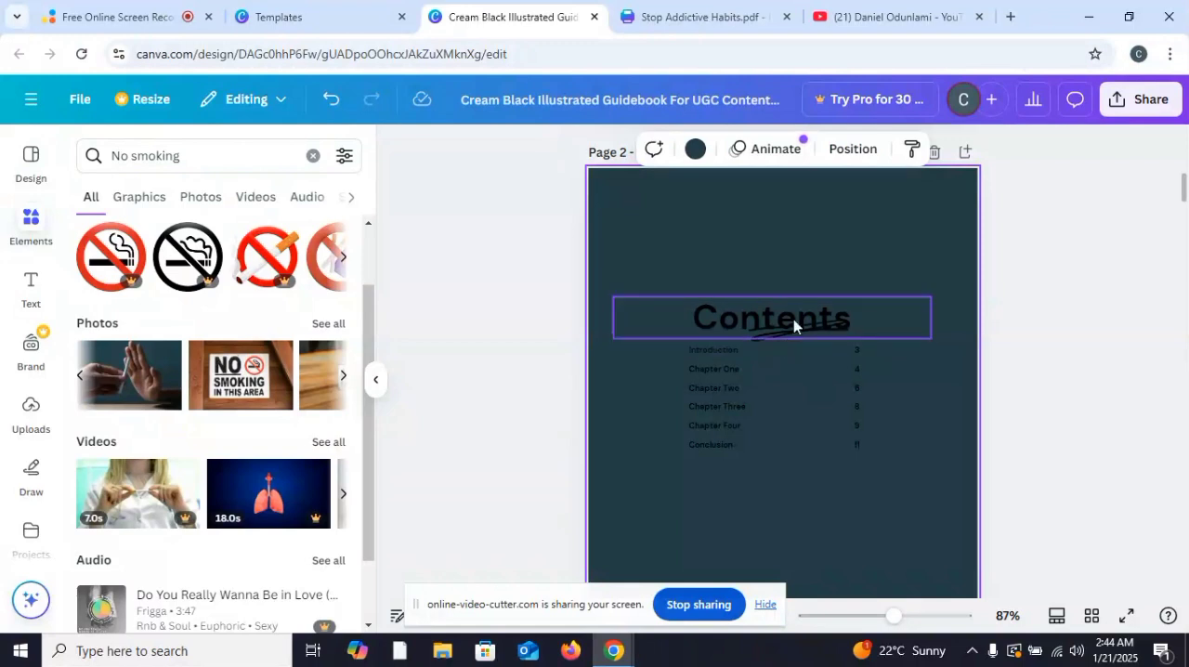
drag(795, 304, 797, 206)
scroll(833, 296, up, 1)
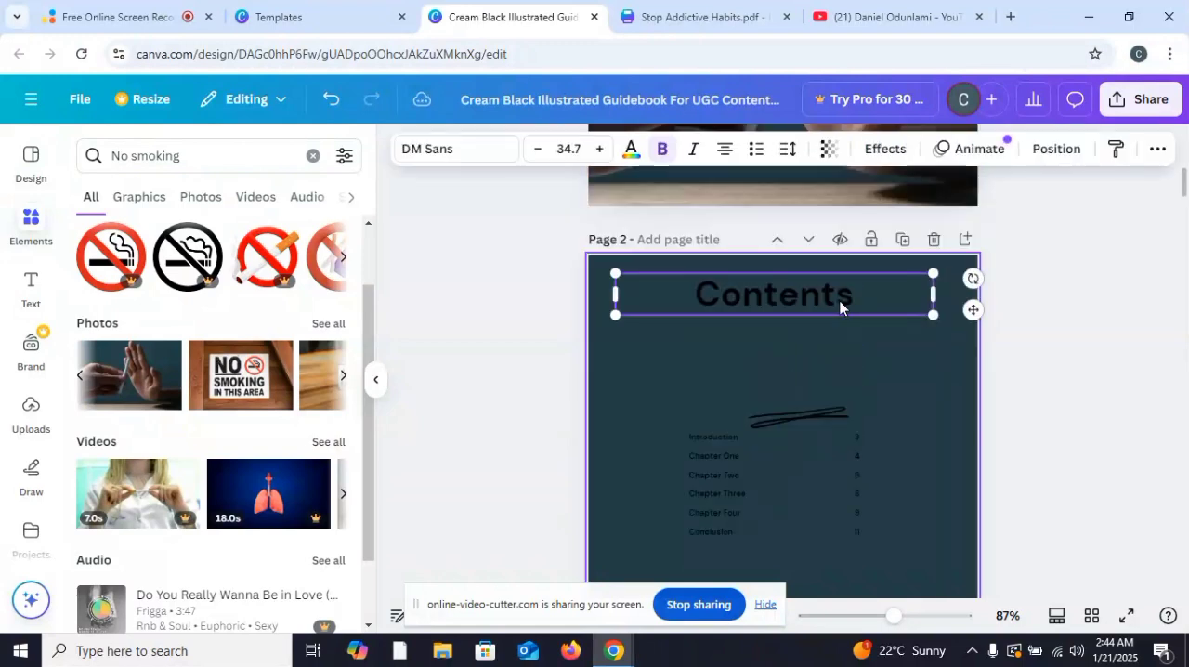
drag(811, 307, 813, 299)
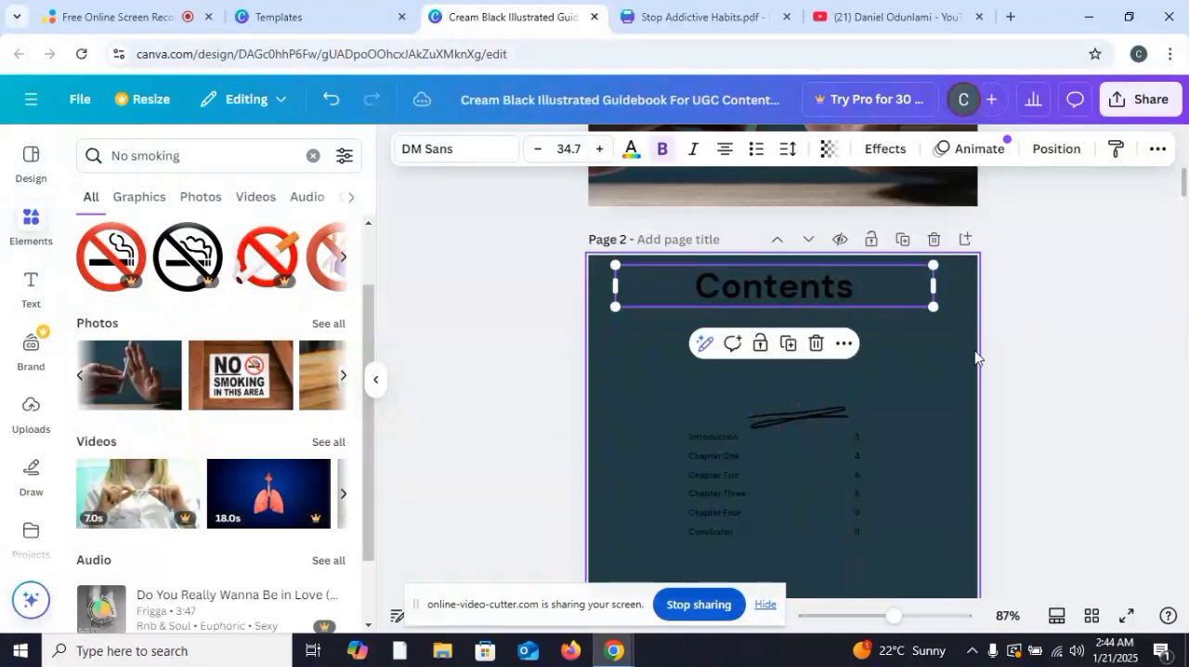
Step: Delete the "Chapter Two" entry on page 2 and move the scribbled underline up beneath the "Contents" heading
scroll(1140, 379, down, 1)
click(796, 388)
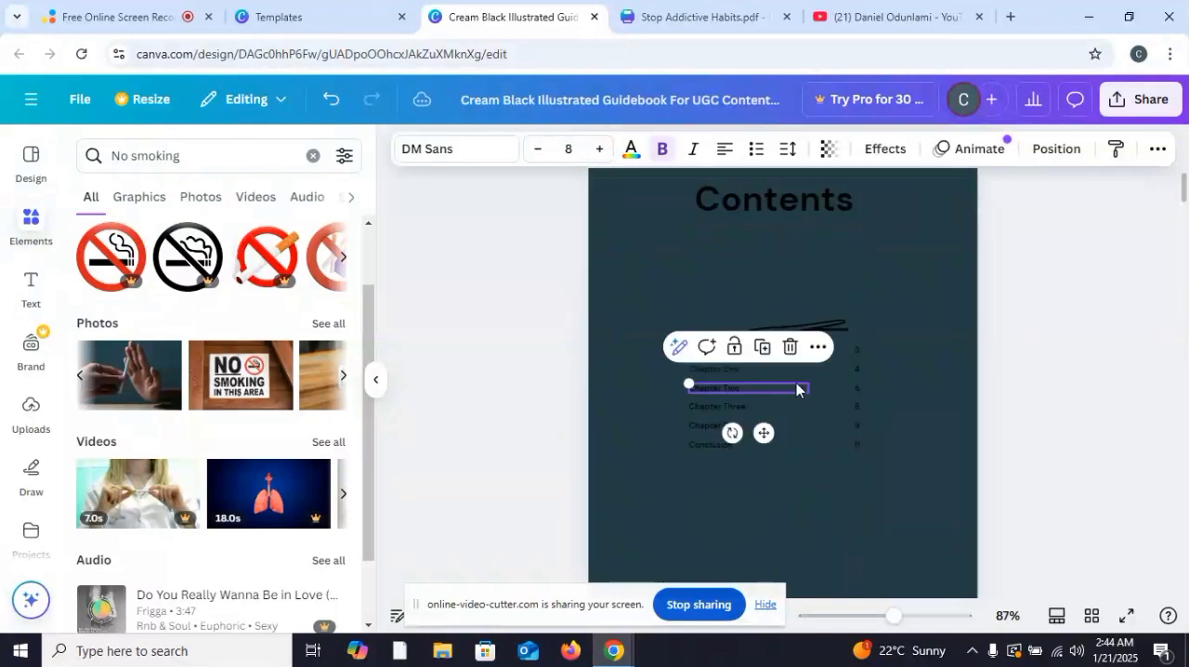
key(Delete)
click(817, 336)
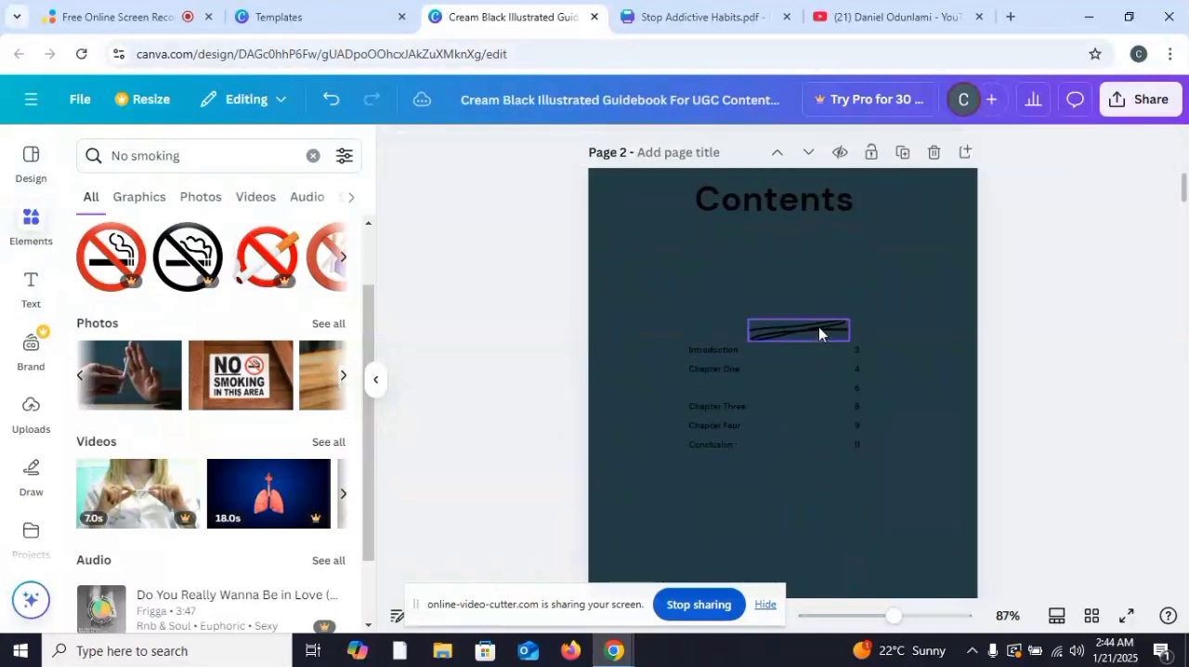
mouse_move(818, 327)
mouse_down()
mouse_move(815, 235)
mouse_move(800, 217)
mouse_up()
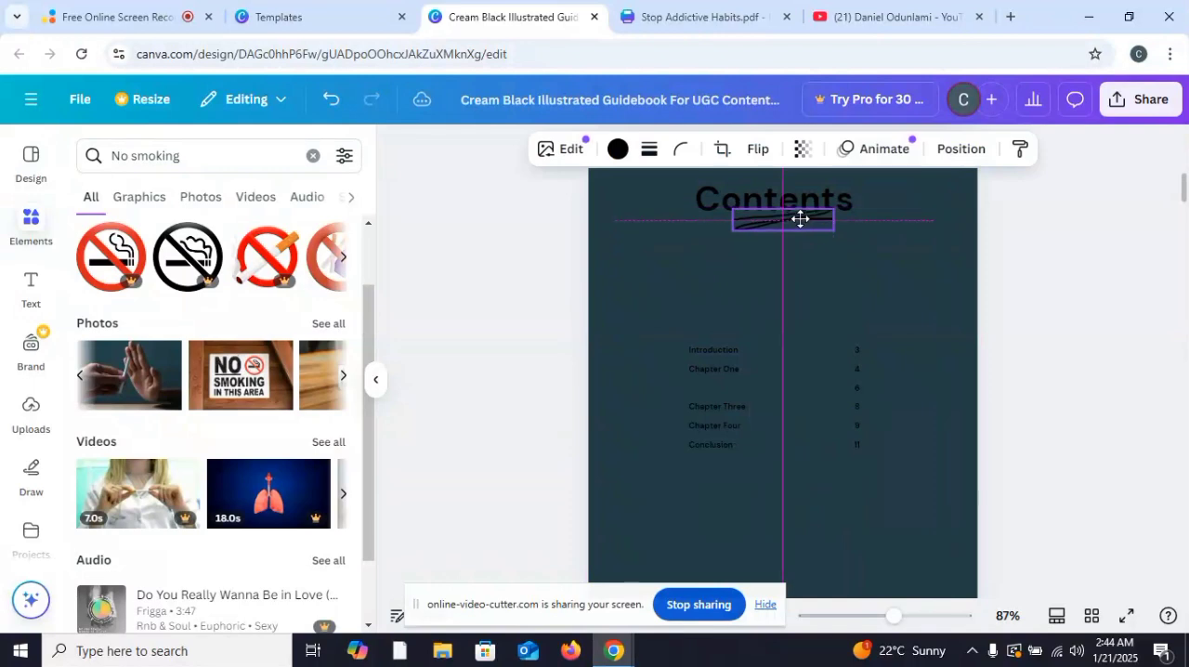
Step: Delete the remaining entries of the contents list, from "Introduction" to "Conclusion"
click(724, 350)
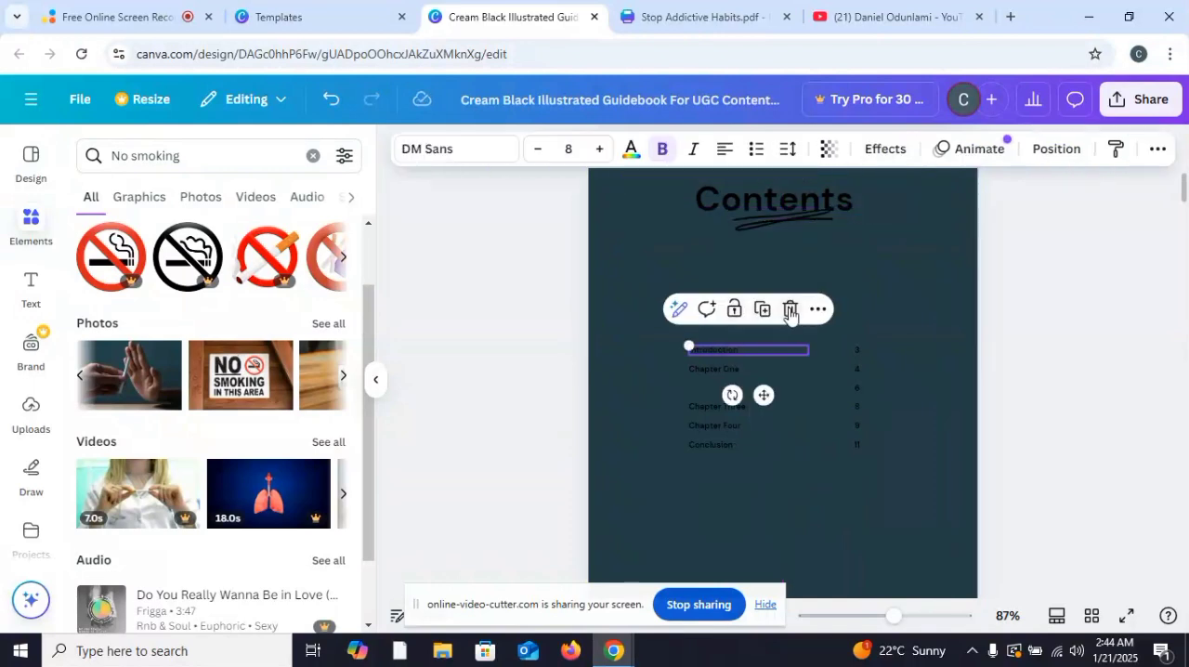
drag(753, 347, 705, 412)
click(764, 380)
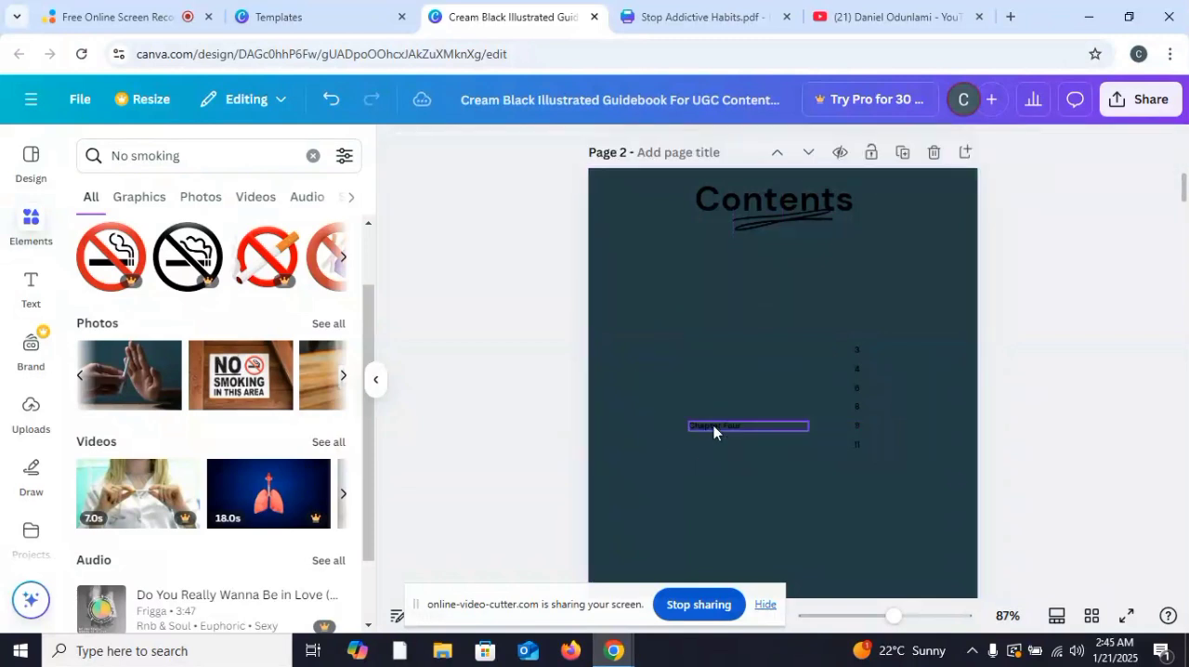
click(713, 425)
click(791, 385)
Step: Delete all the page numbers of the old contents list on page 2
click(854, 437)
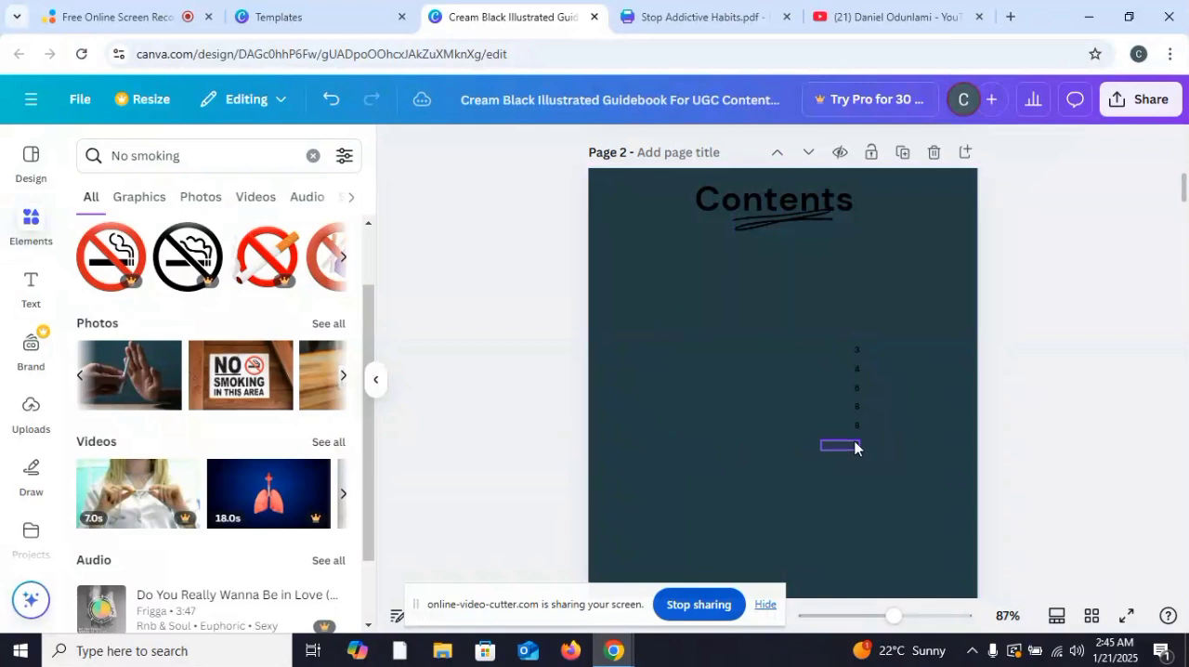
click(882, 405)
click(858, 425)
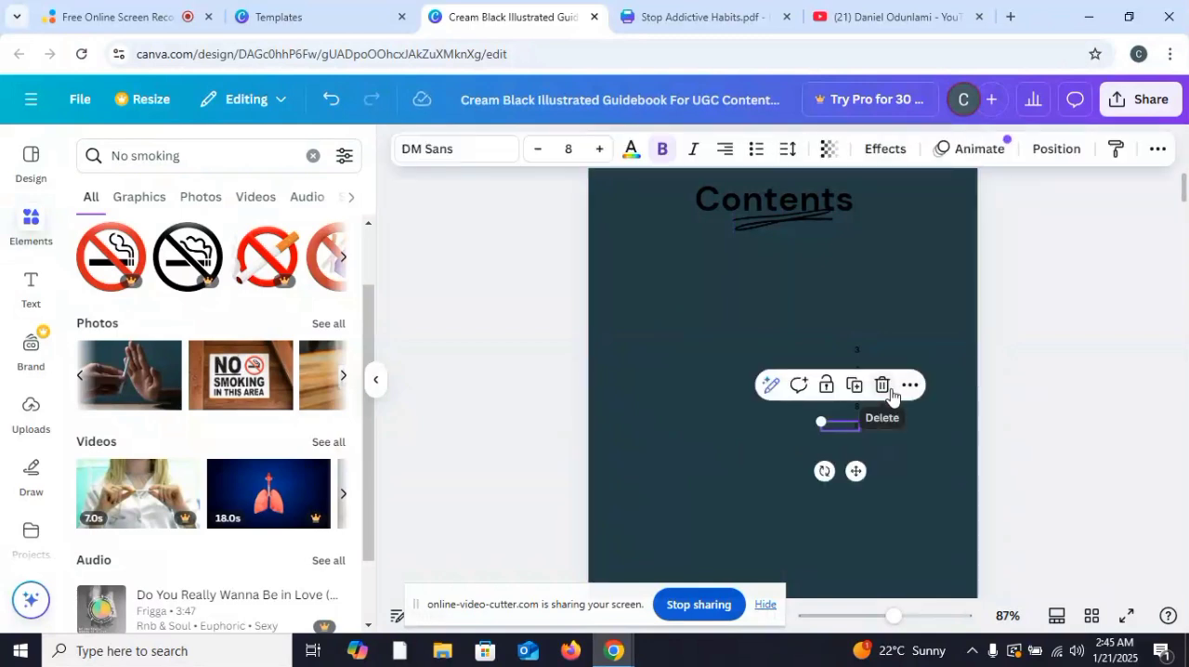
click(879, 384)
click(856, 352)
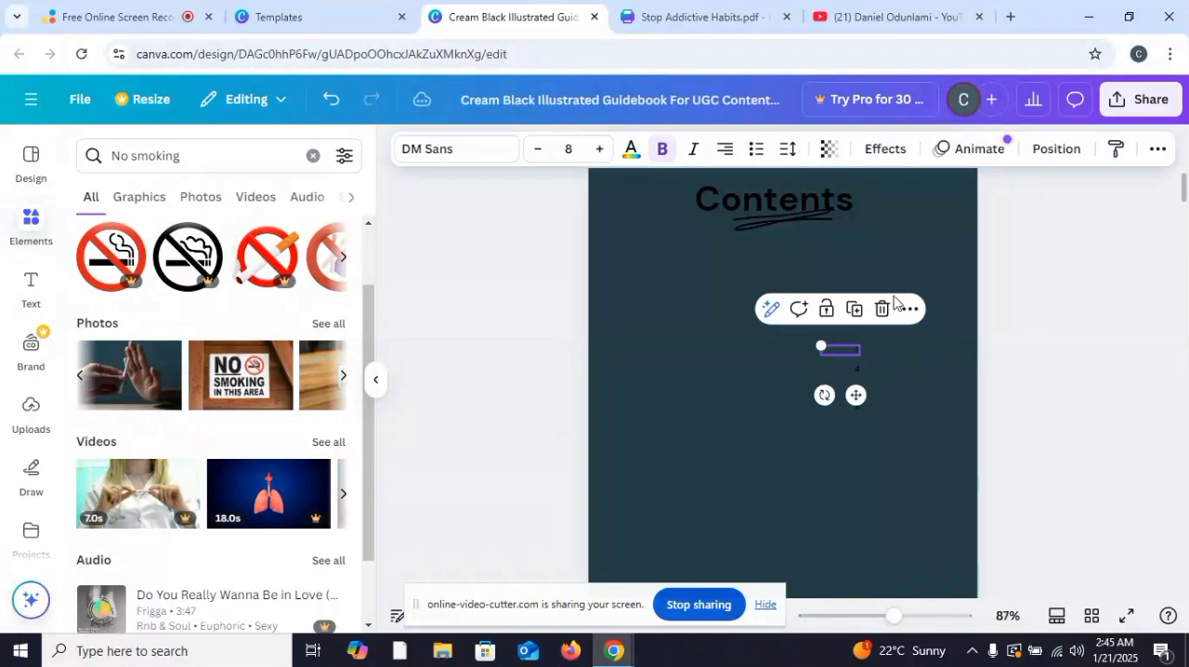
click(884, 310)
click(858, 368)
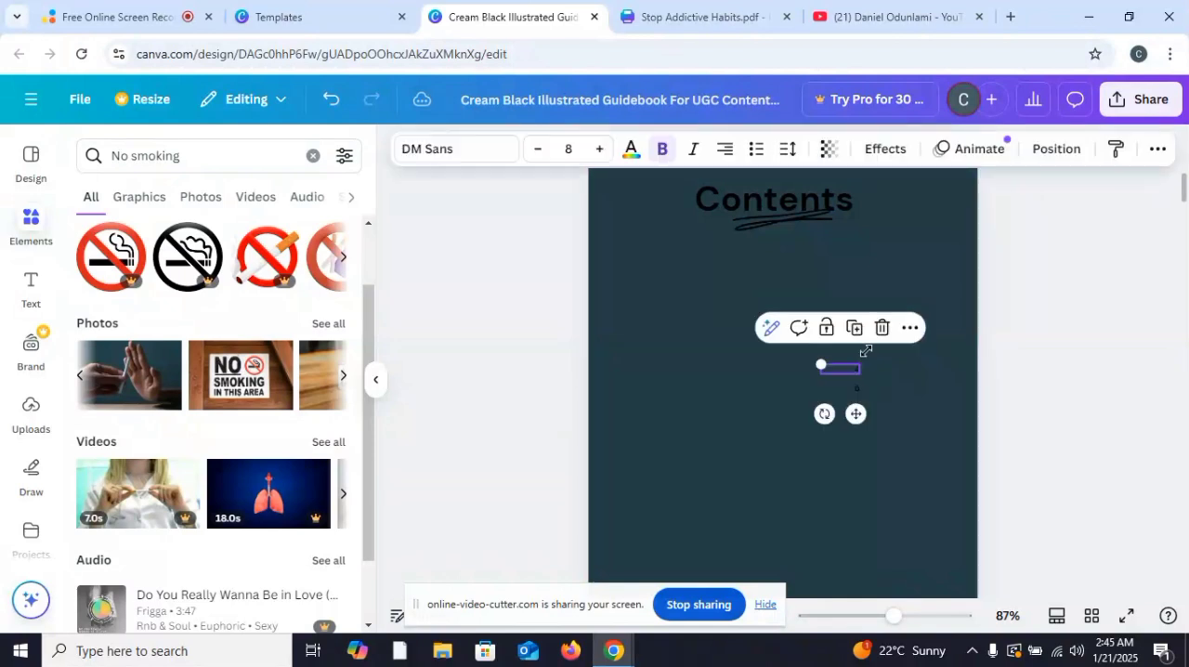
click(880, 338)
click(856, 384)
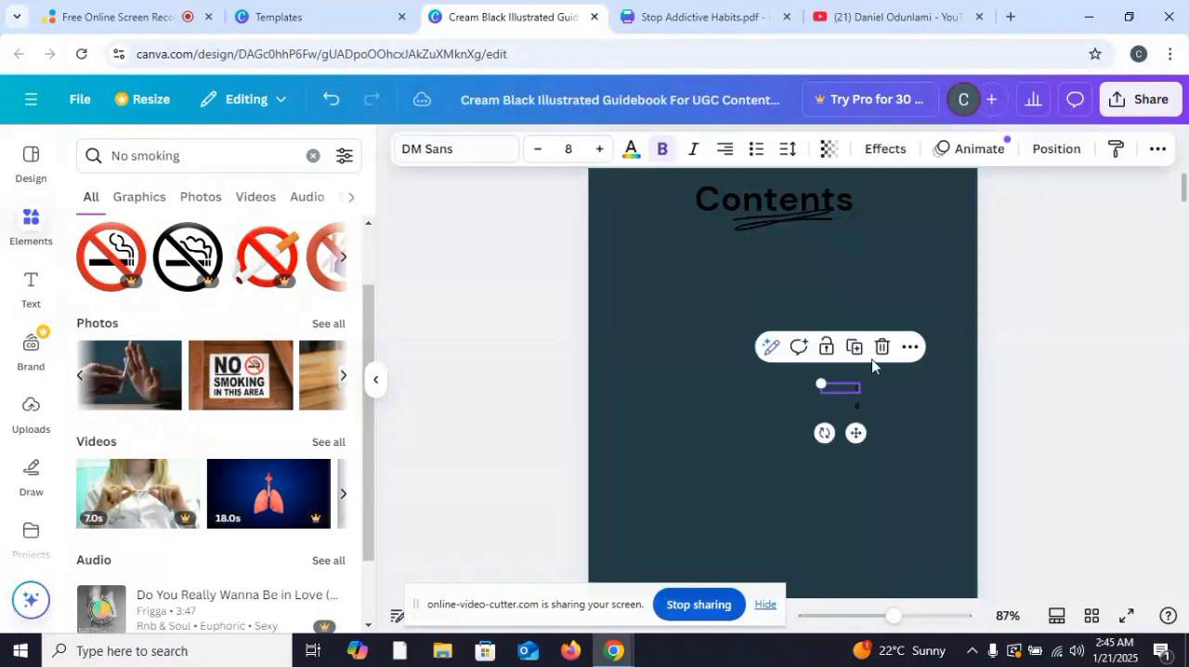
click(882, 346)
click(847, 403)
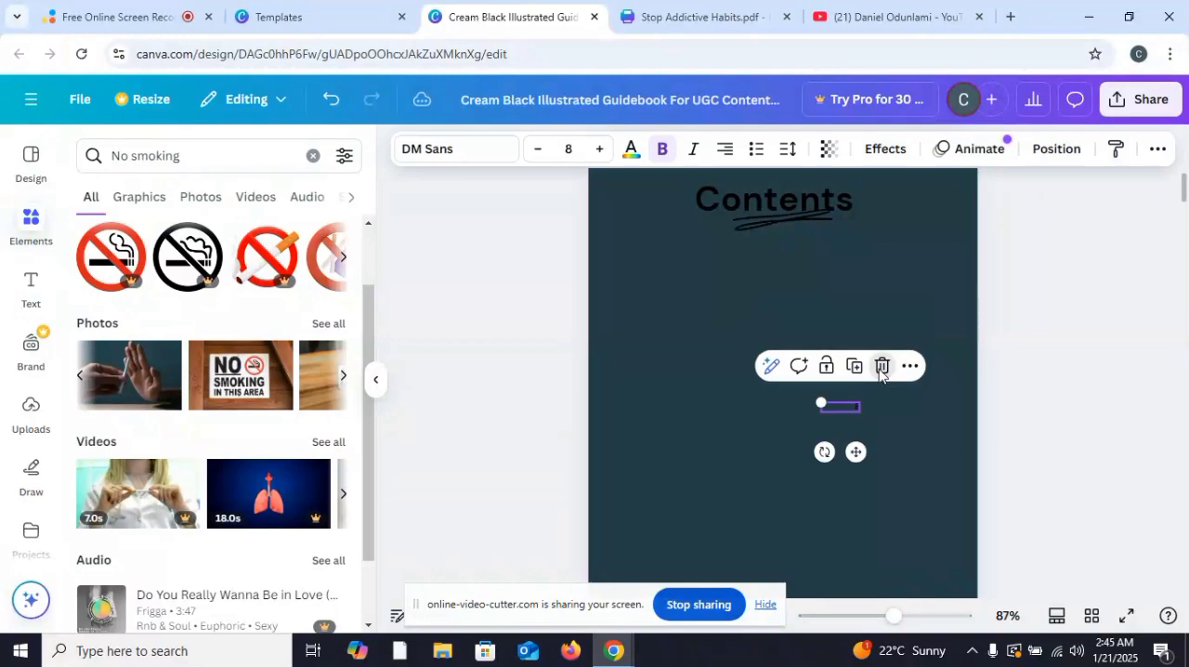
click(880, 363)
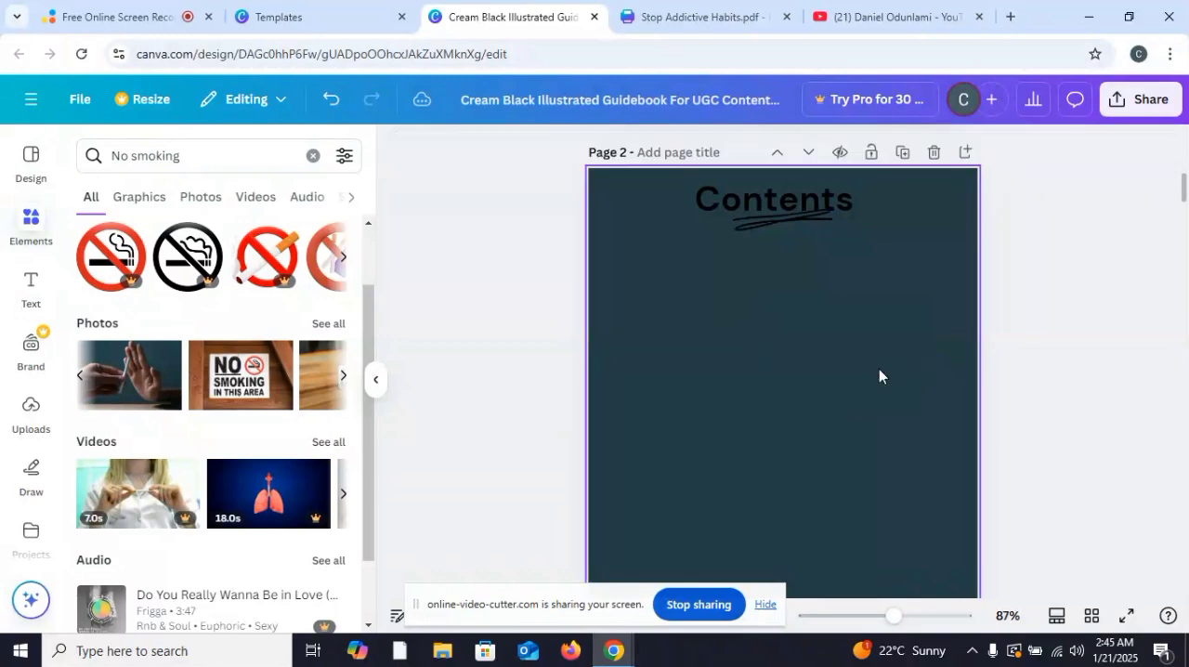
Step: Switch to the Stop Addictive Habits.pdf design and copy the full Table of Contents text from its page 2
click(711, 13)
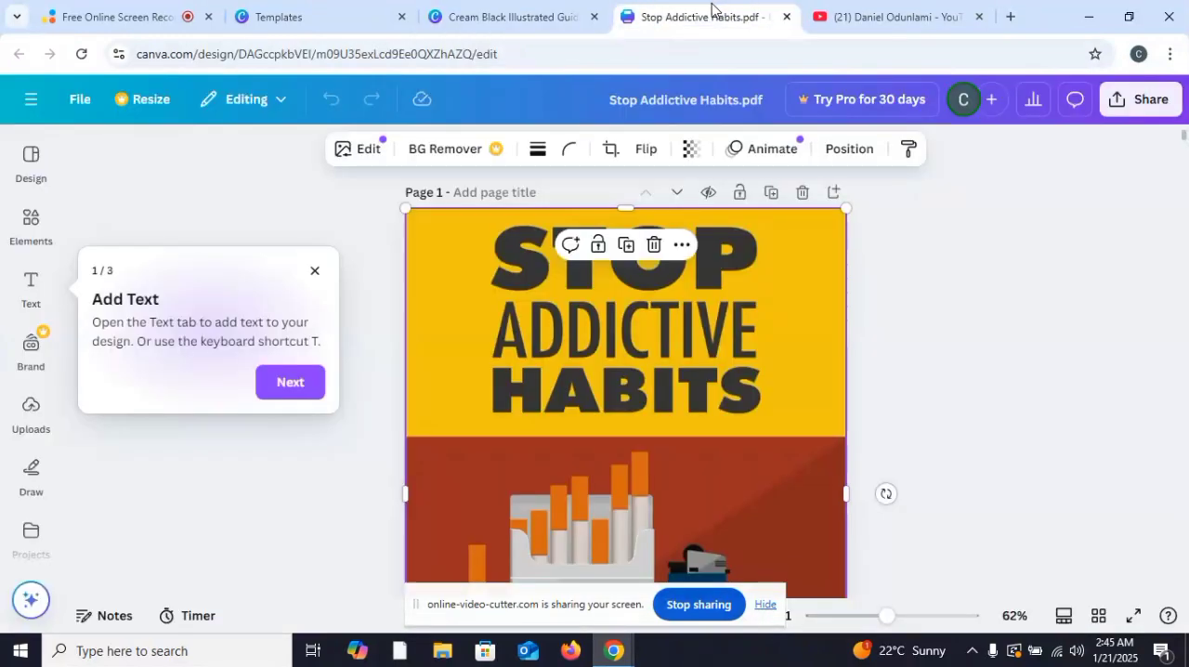
scroll(735, 263, down, 10)
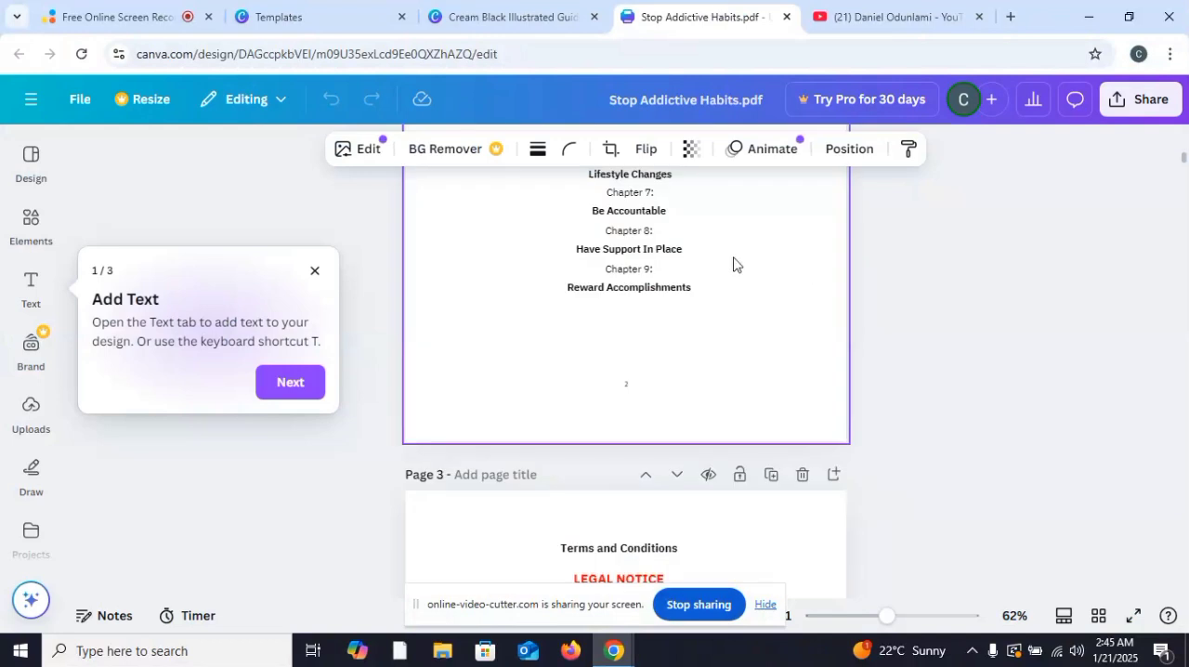
scroll(677, 263, up, 3)
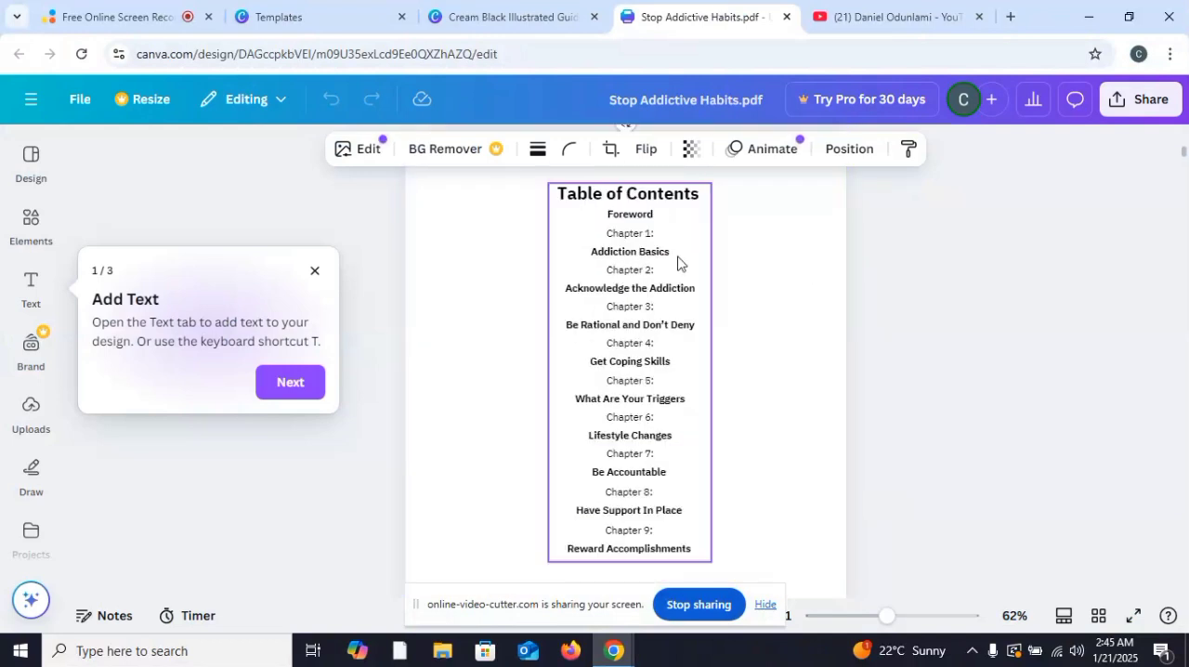
double_click(625, 225)
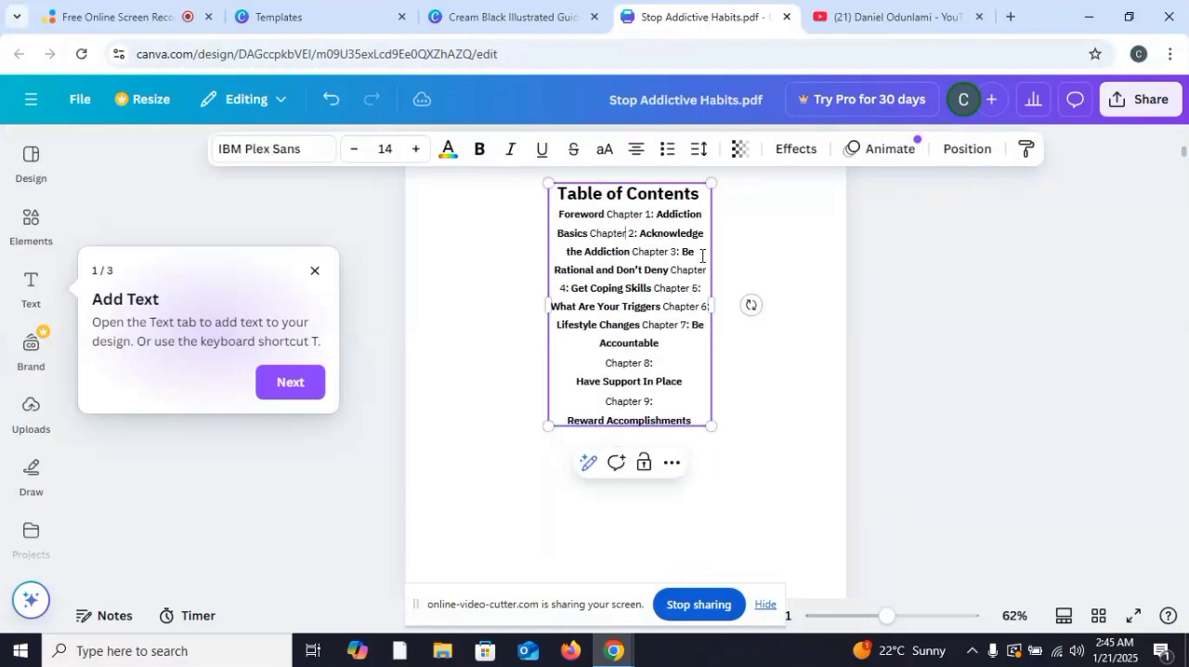
key(ctrl+a)
right_click(619, 238)
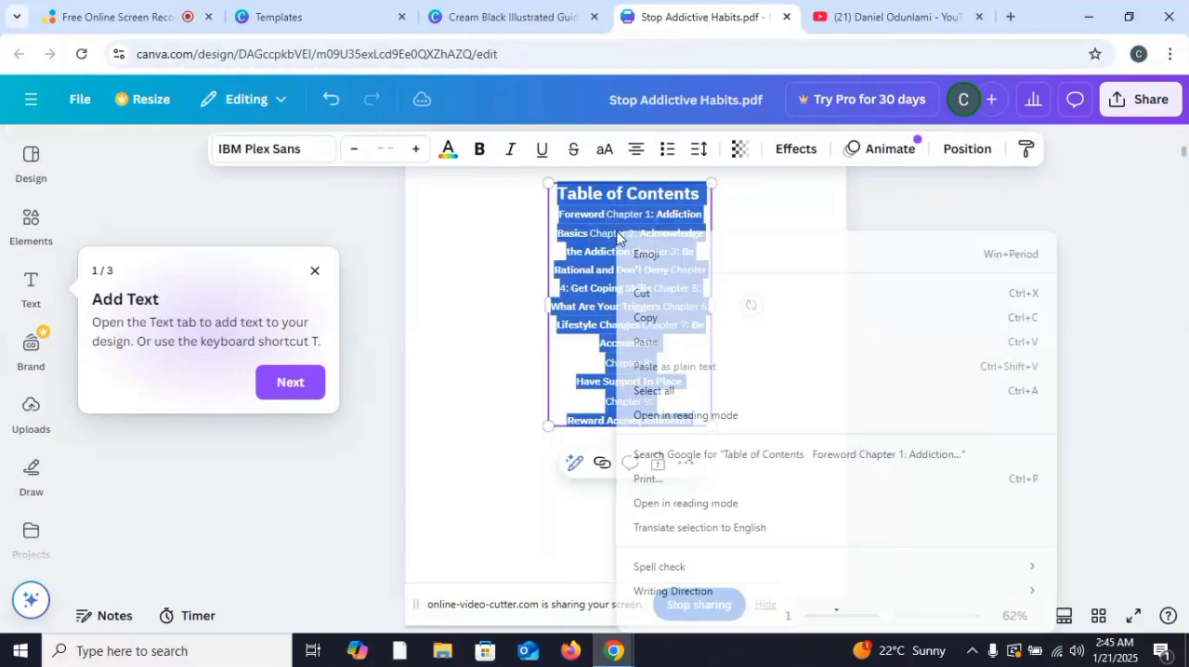
click(641, 318)
Step: Return to the guidebook design and paste the copied Table of Contents into a new subheading text box on page 2
click(516, 15)
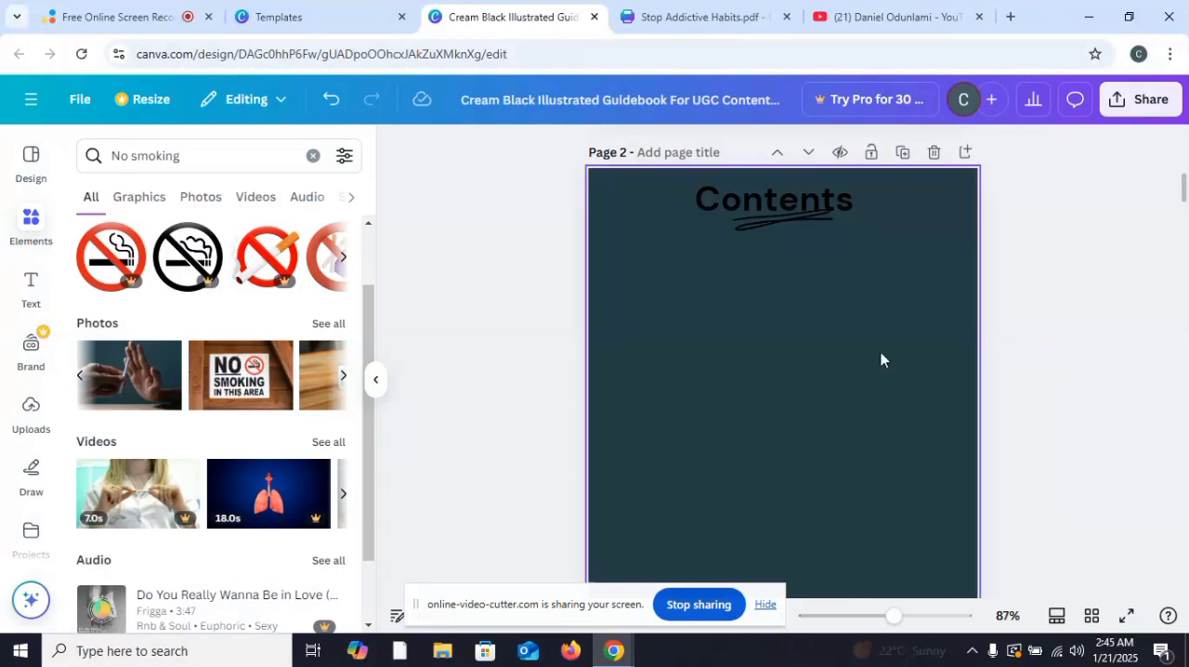
click(753, 310)
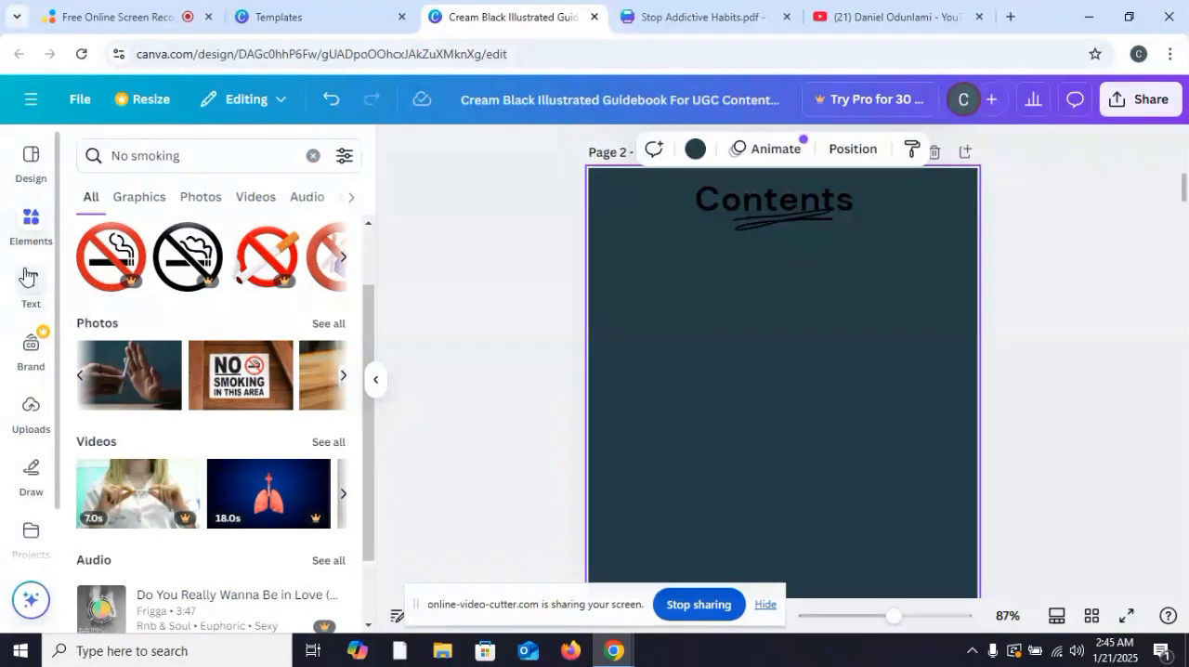
click(28, 279)
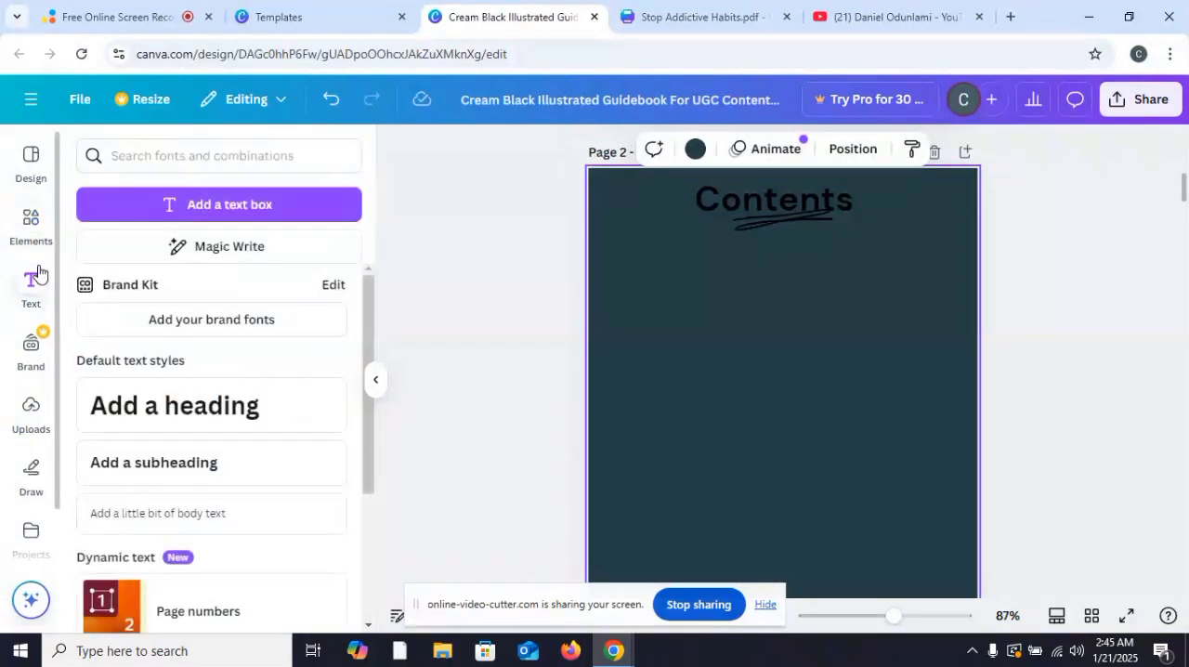
click(146, 478)
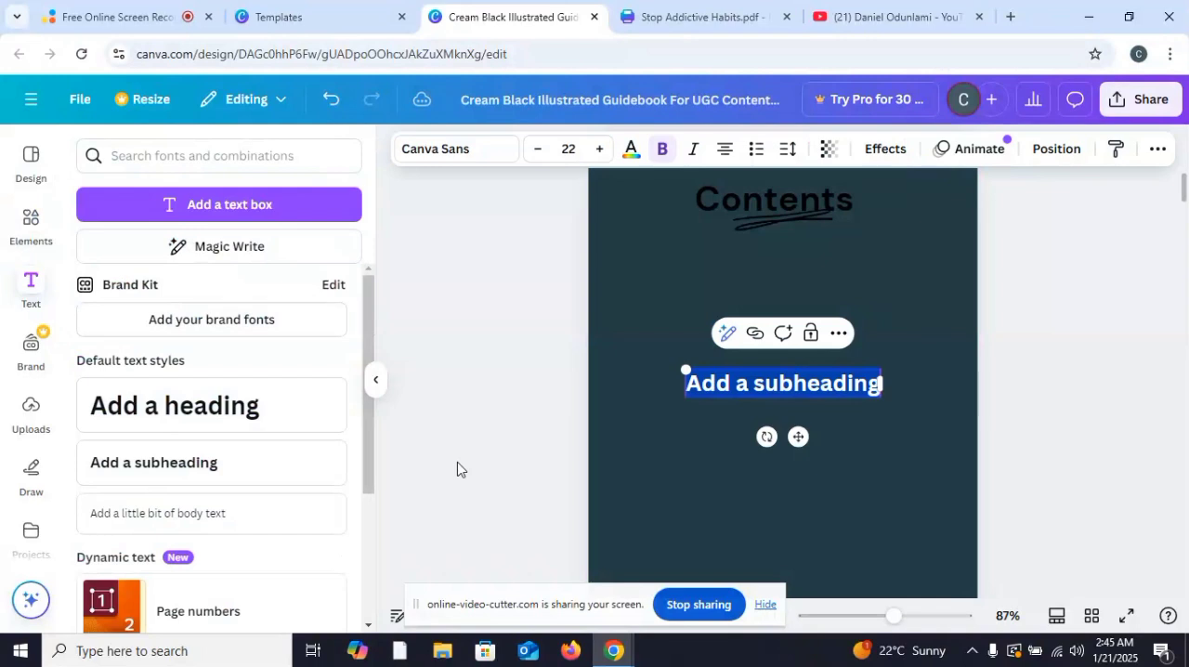
key(ctrl+v)
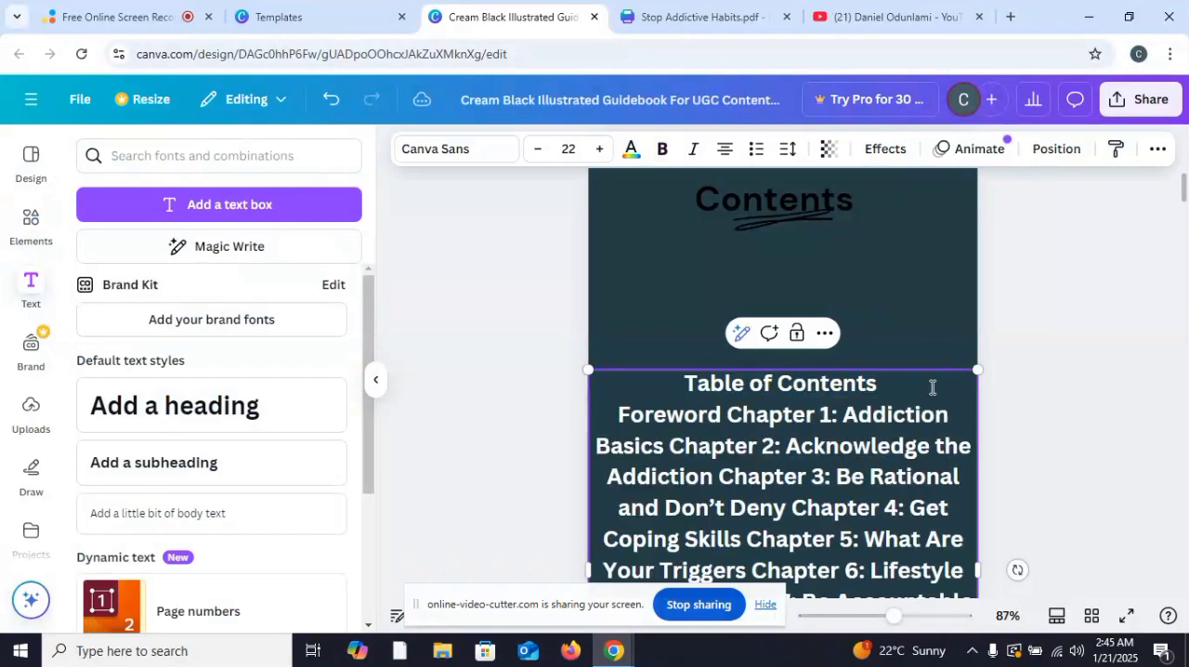
Step: Fit the pasted contents text beneath the "Contents" heading at size 14.5, with a wider gap after "Chapter 1:"
drag(978, 370, 929, 420)
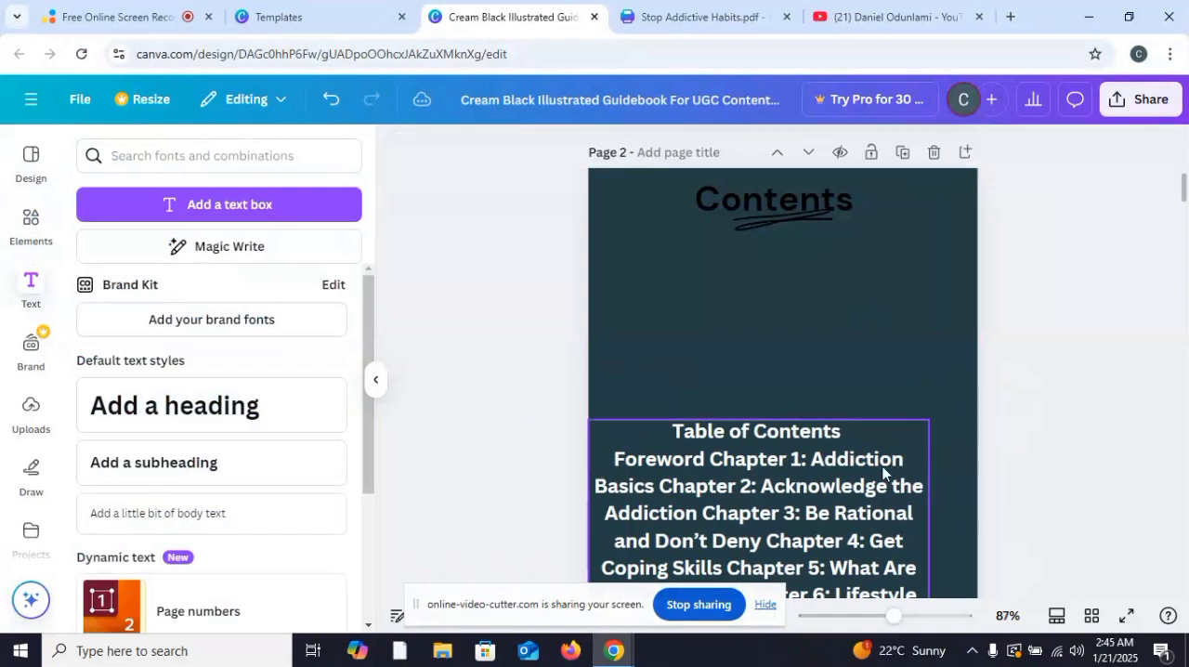
drag(849, 443, 870, 295)
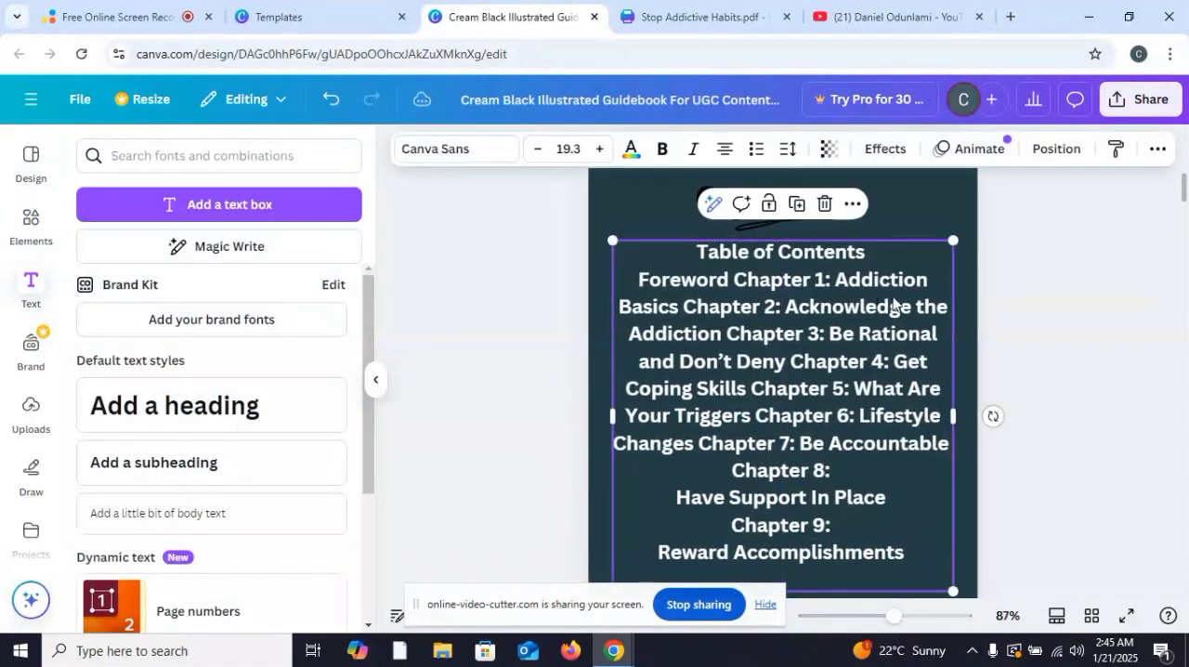
click(831, 284)
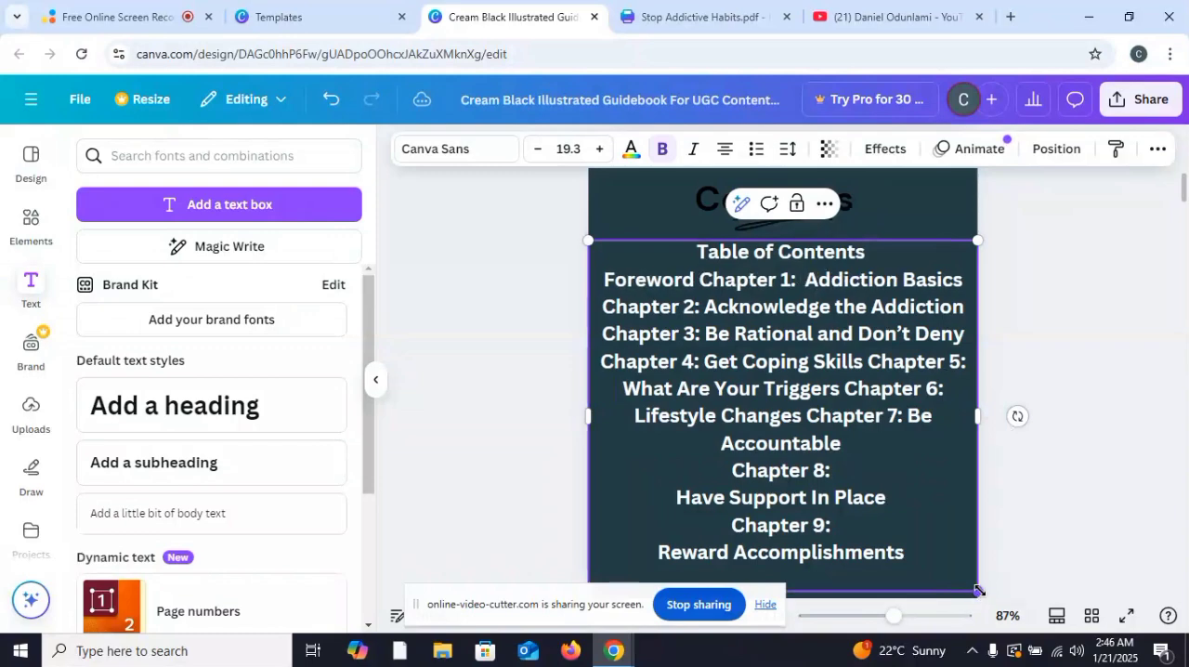
drag(977, 591, 905, 481)
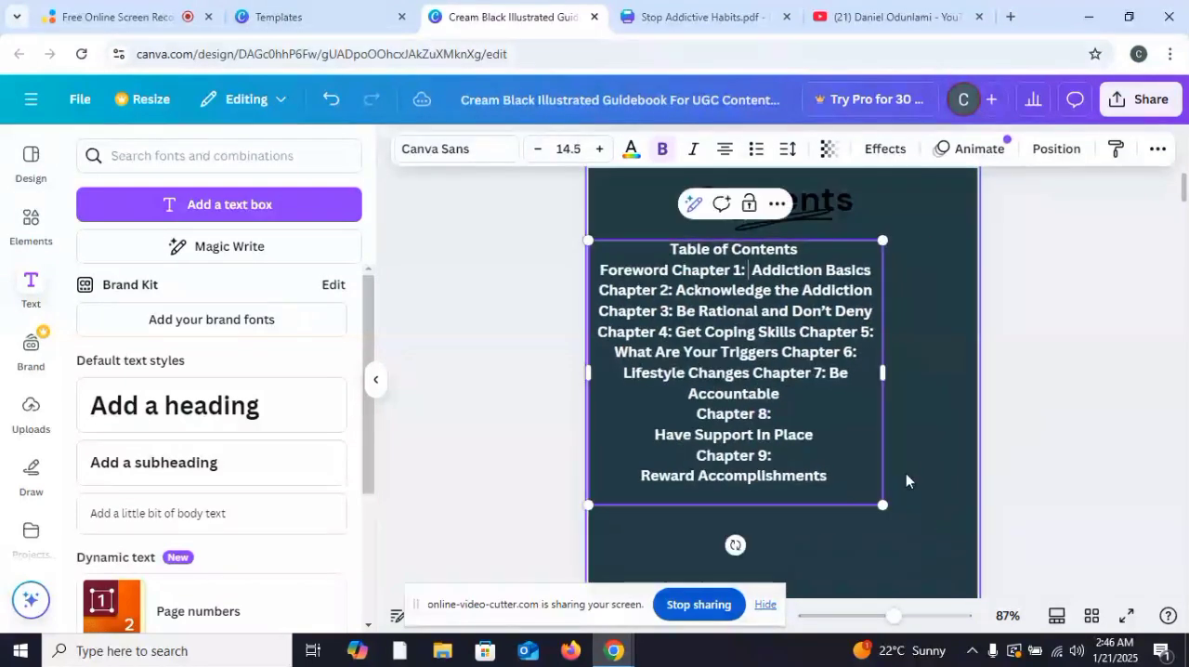
drag(883, 373, 916, 371)
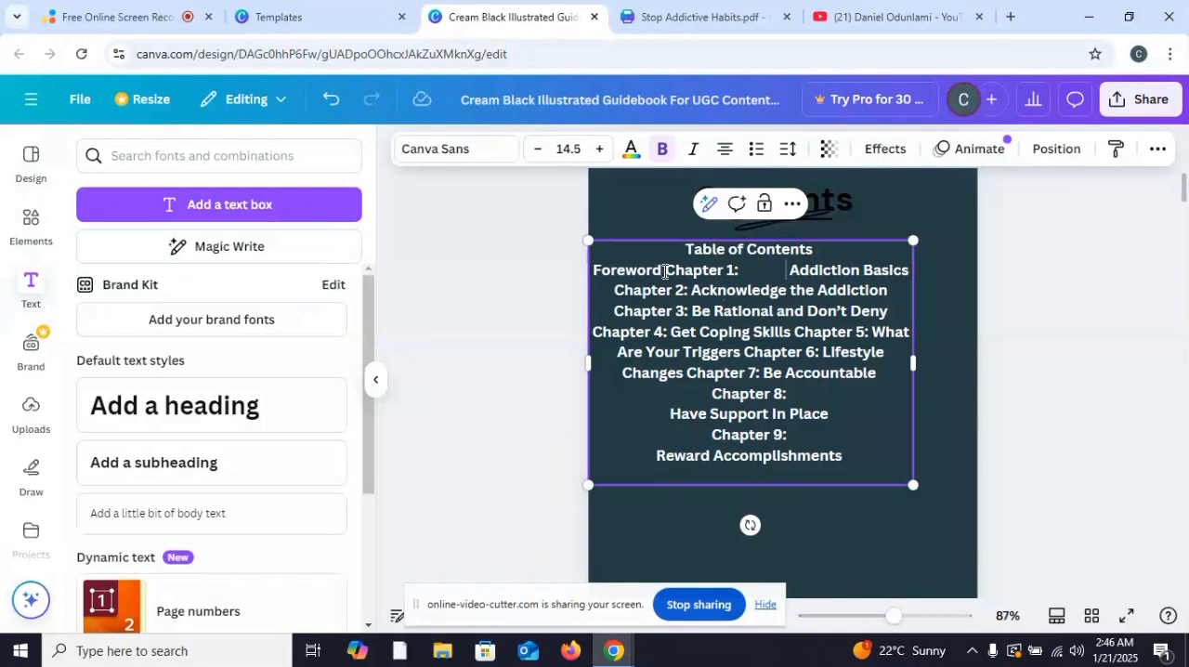
Step: Put Foreword, Chapter 1 and Chapter 2 on separate lines and widen the gap after "Chapter 2:"
key(Return)
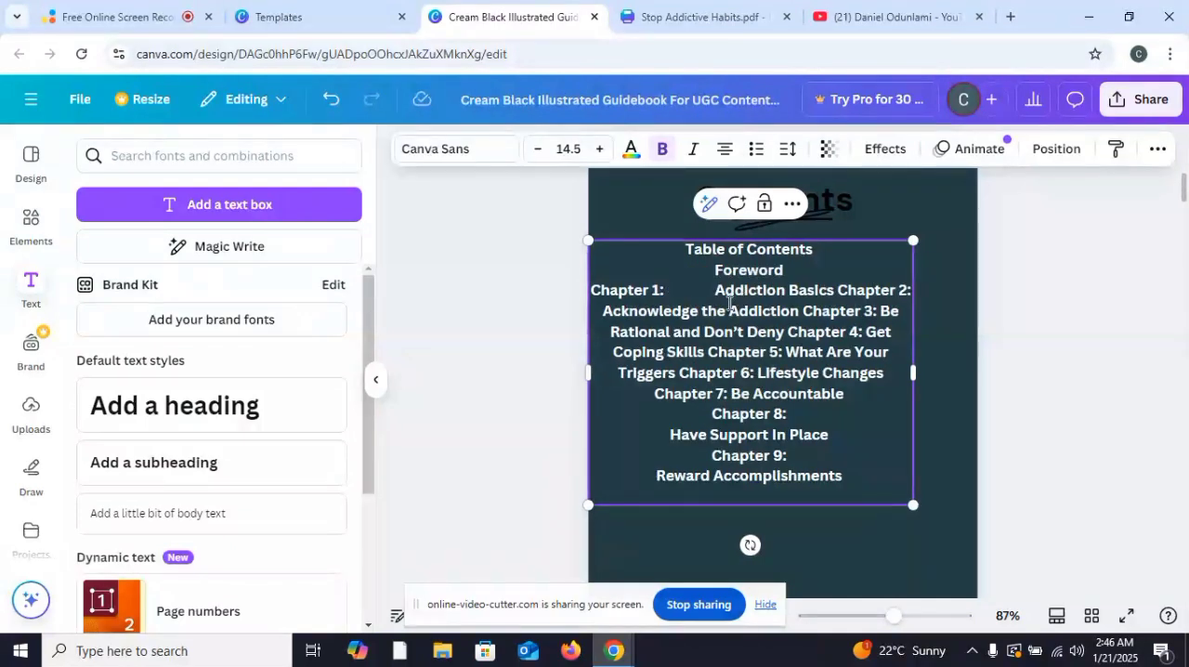
click(837, 292)
key(Return)
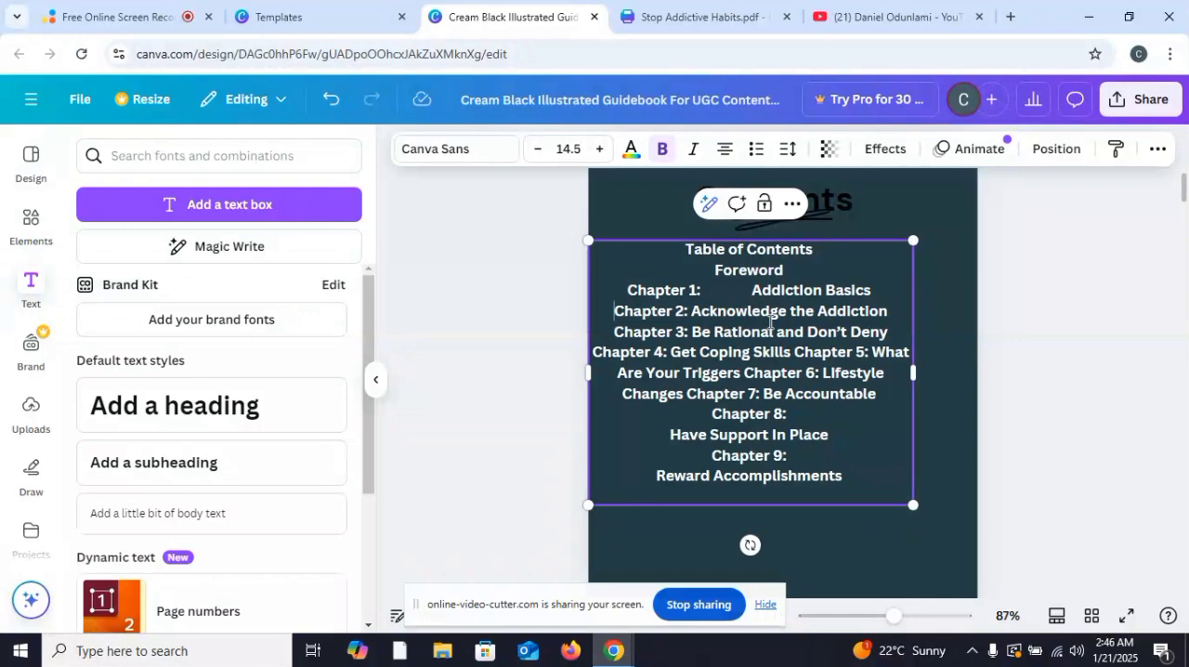
click(691, 312)
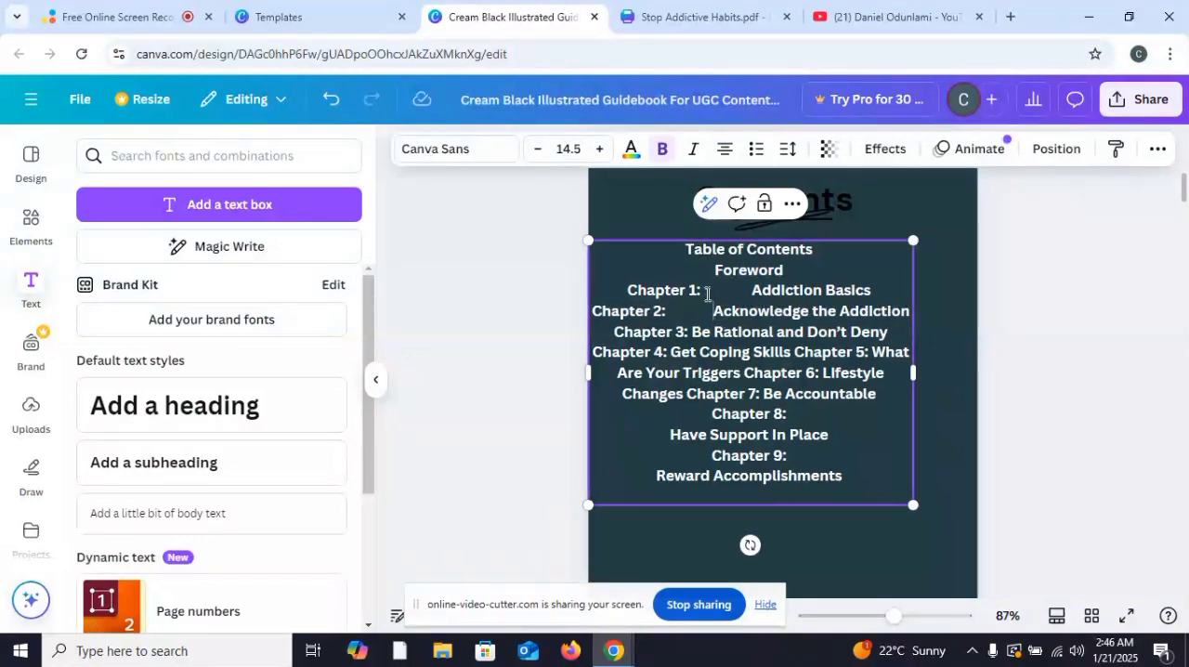
click(627, 290)
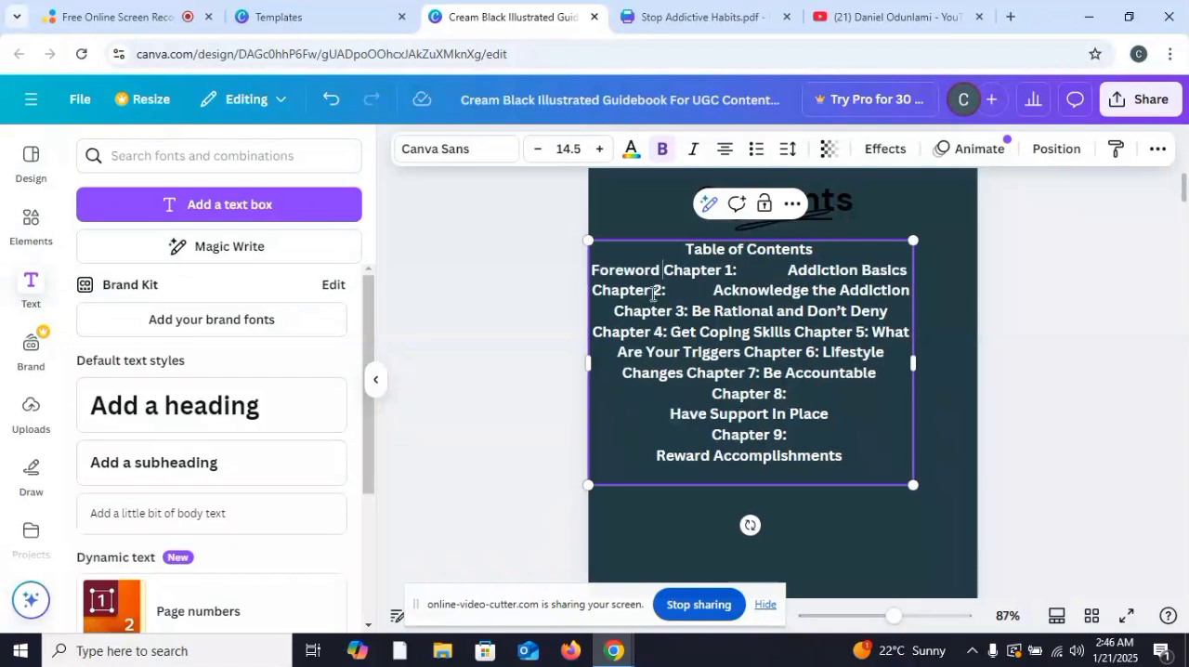
key(BackSpace)
key(Return)
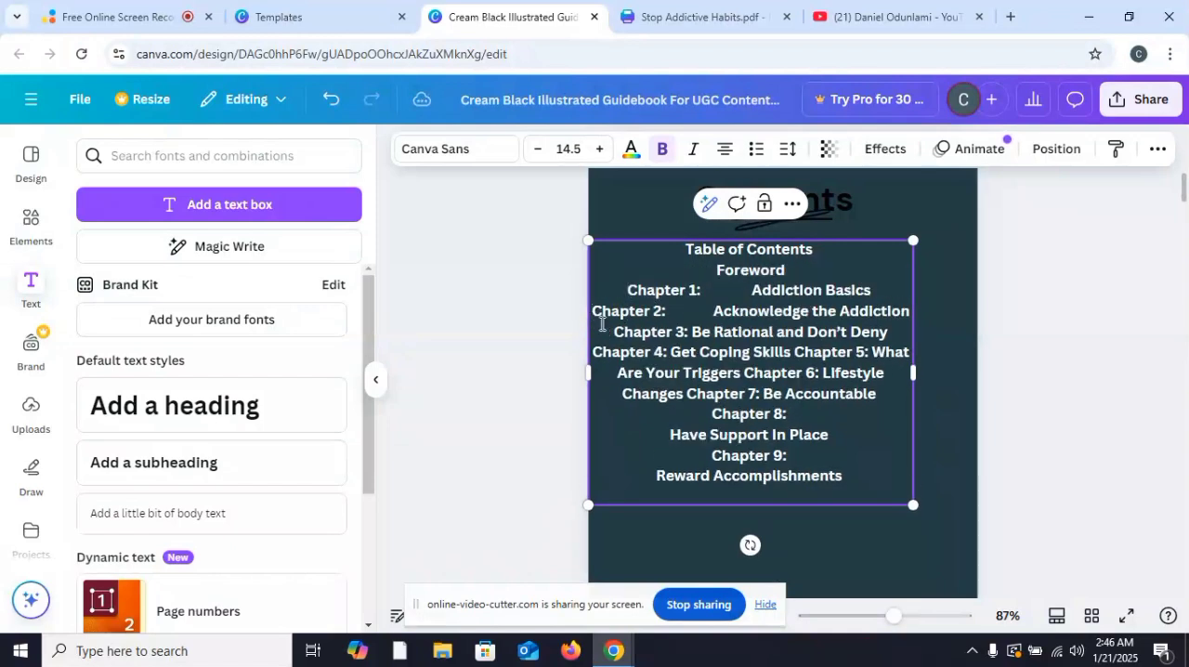
key(BackSpace)
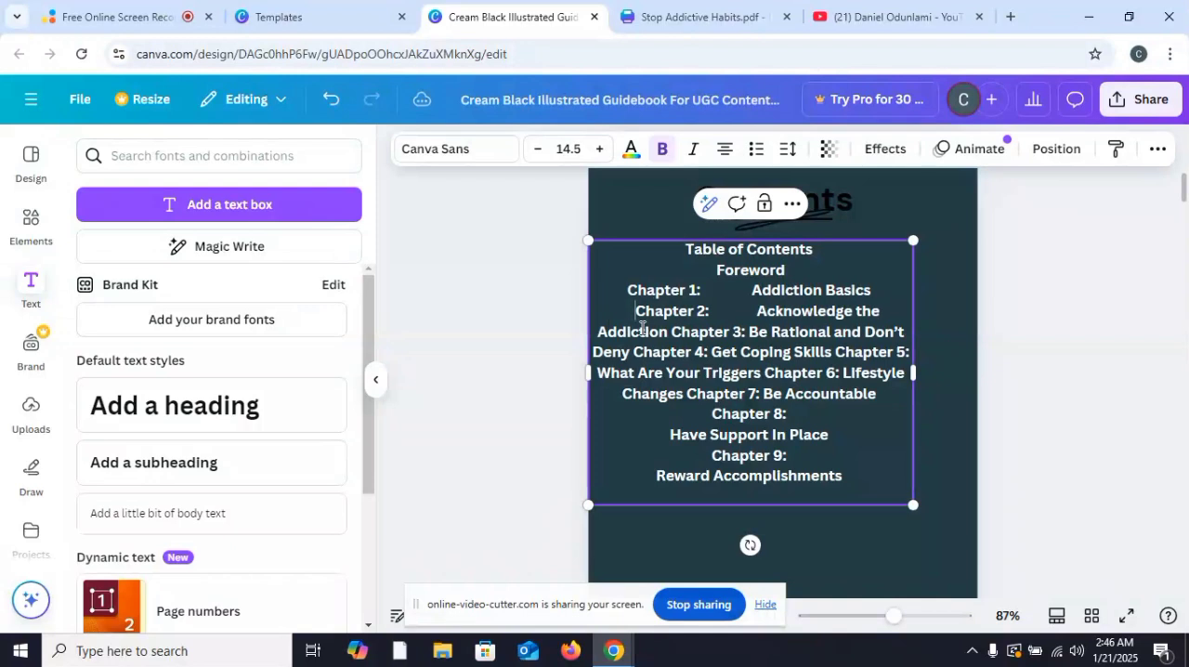
key(BackSpace)
key(BackSpace)
key(BackSpace)
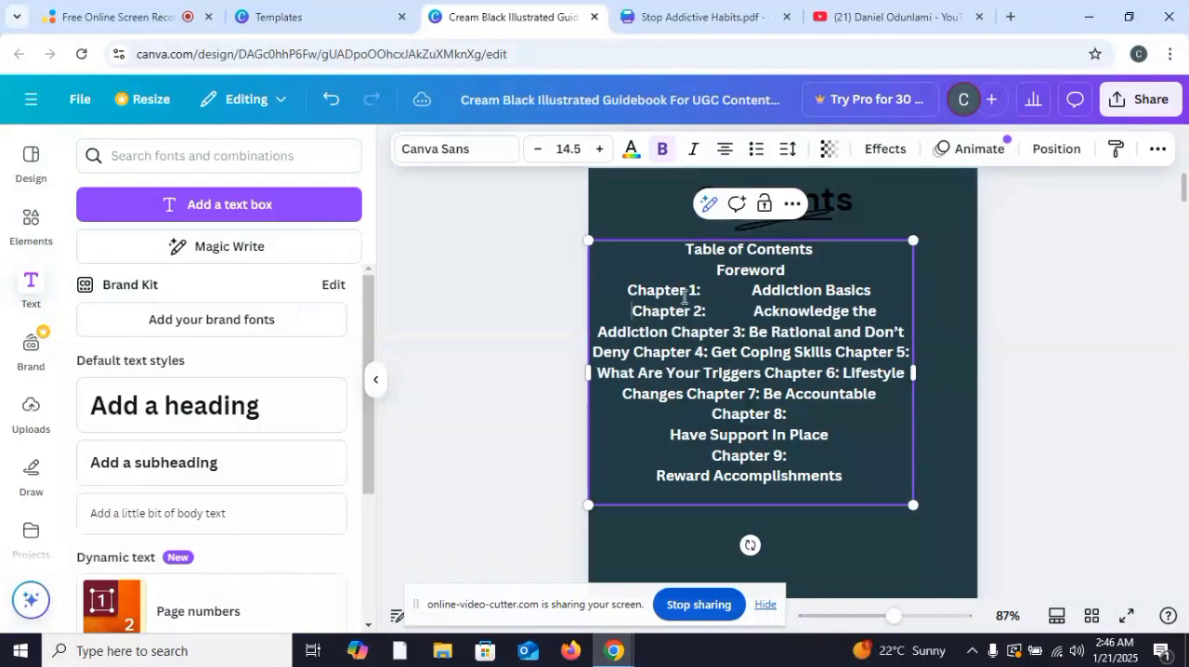
click(625, 291)
Step: Start Chapter 3 on its own line with a wider gap before its title, and pull "Addiction" back onto the Chapter 2 line
click(671, 333)
key(Return)
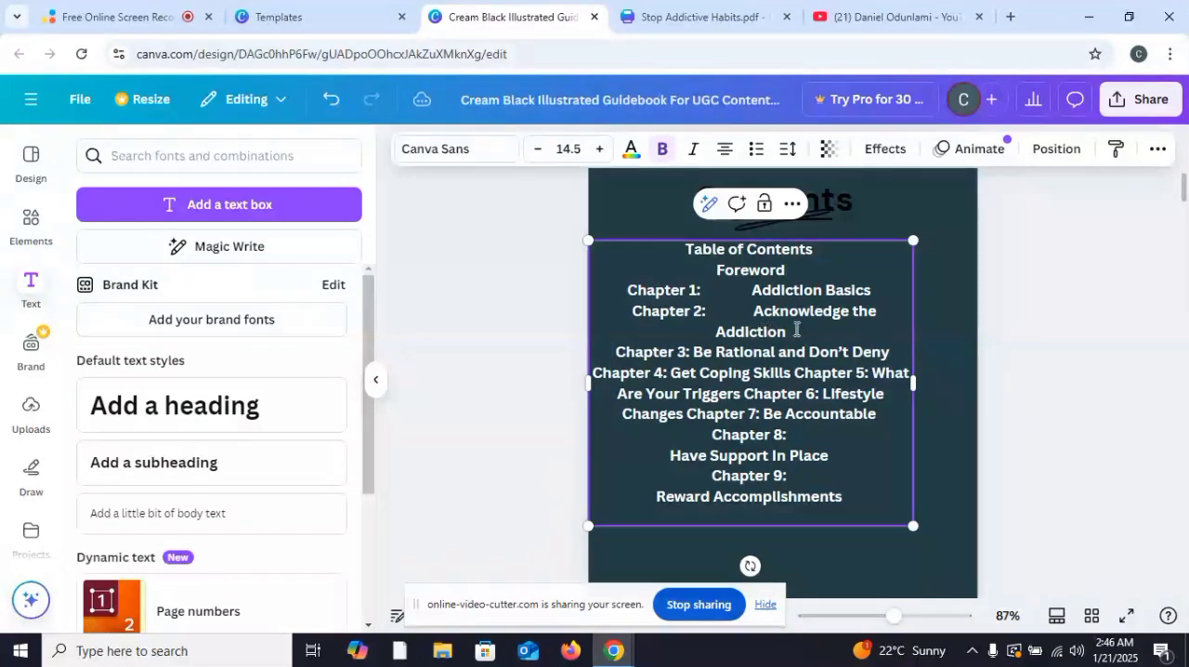
drag(784, 333, 749, 302)
click(842, 492)
click(695, 357)
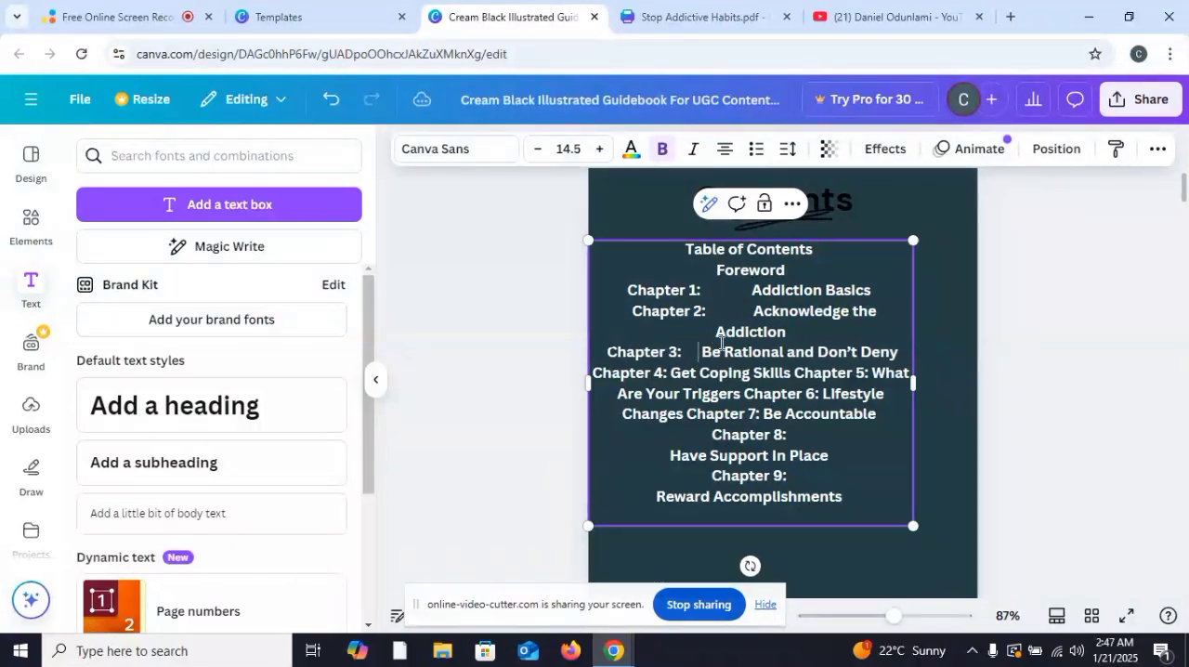
click(717, 332)
key(BackSpace)
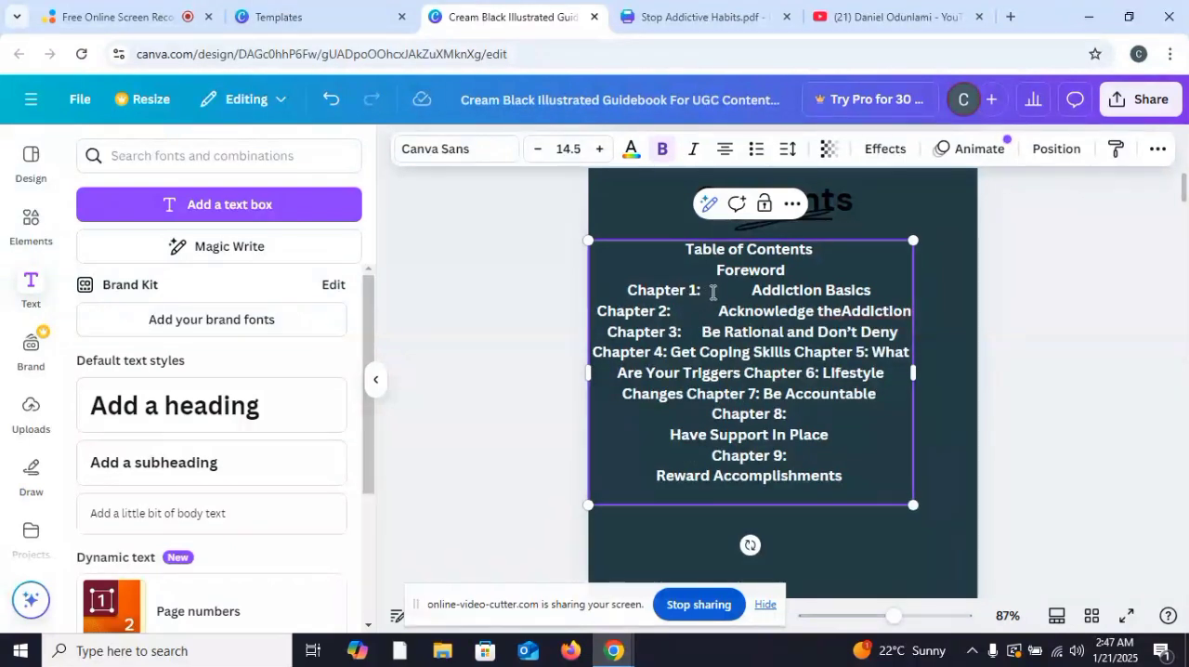
Step: Widen the gap after "Chapter 4:" and start Chapter 5 on its own line, keeping Chapter 4 separate from Chapter 3
click(668, 353)
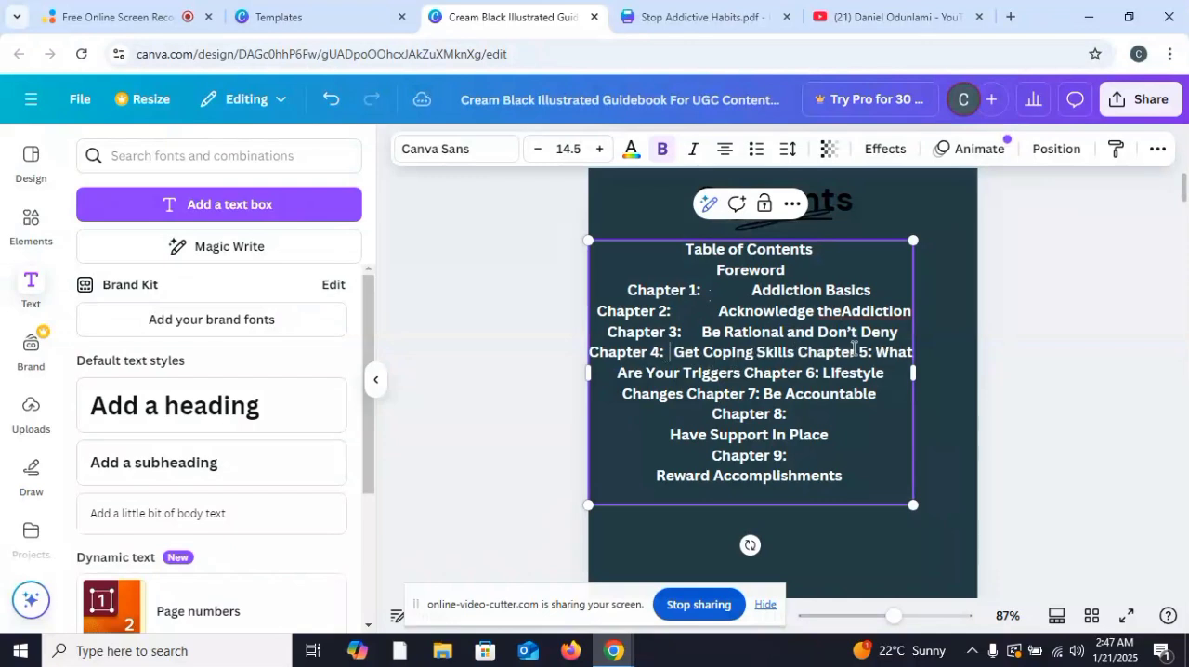
click(805, 352)
key(Return)
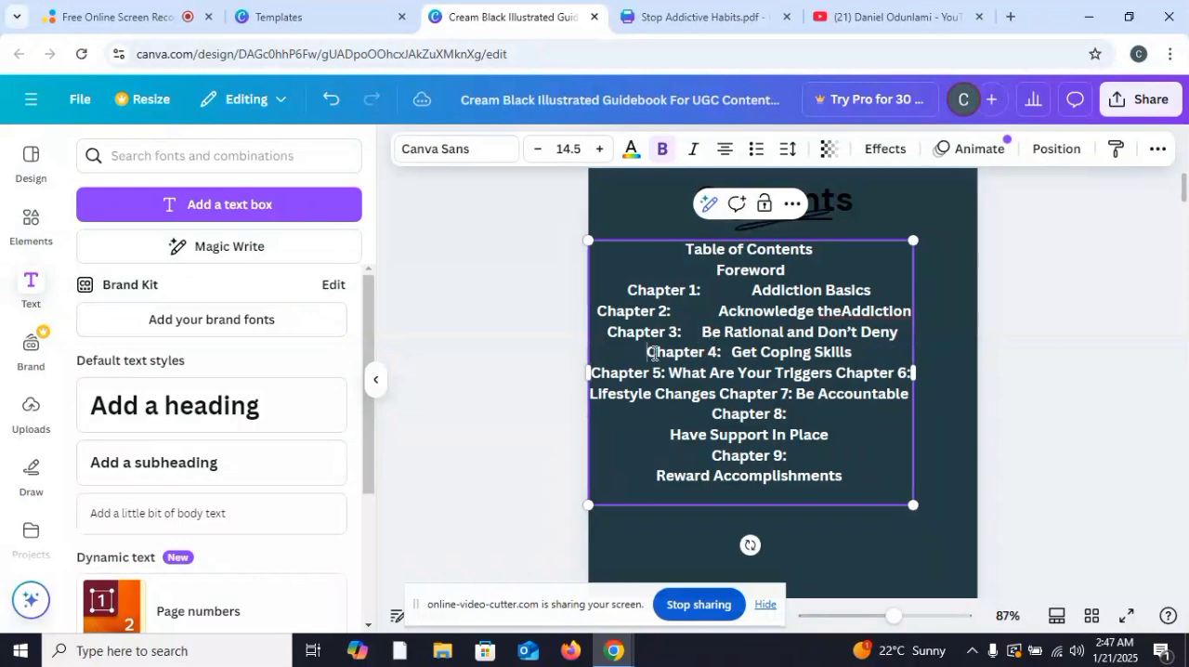
key(BackSpace)
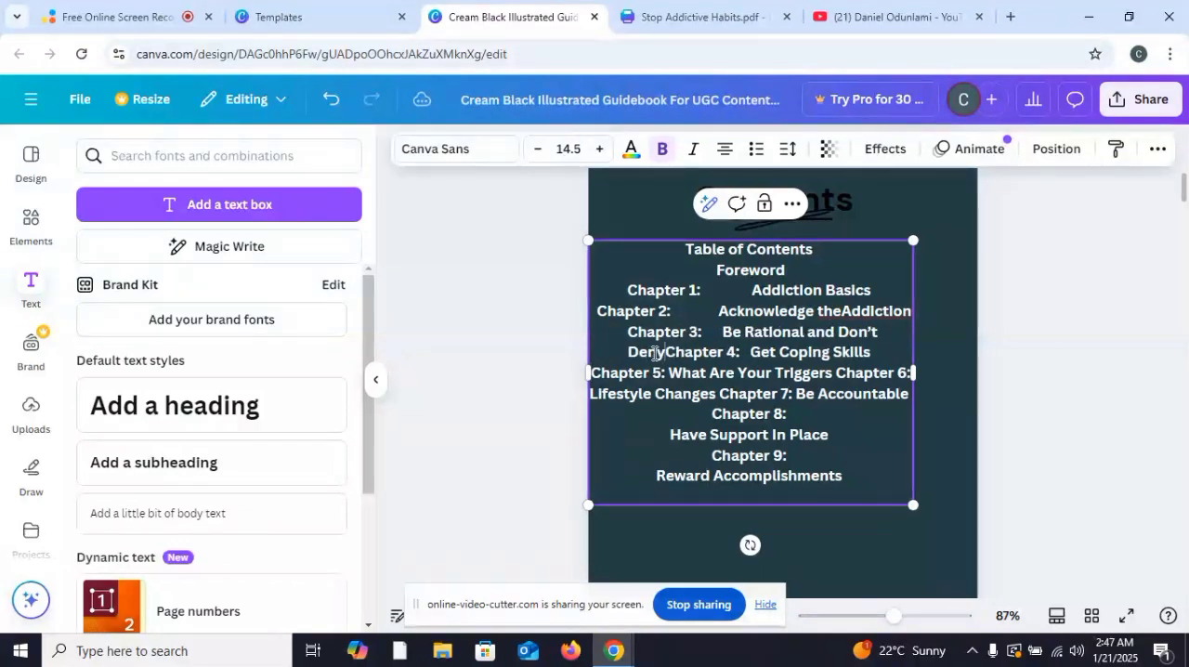
key(Return)
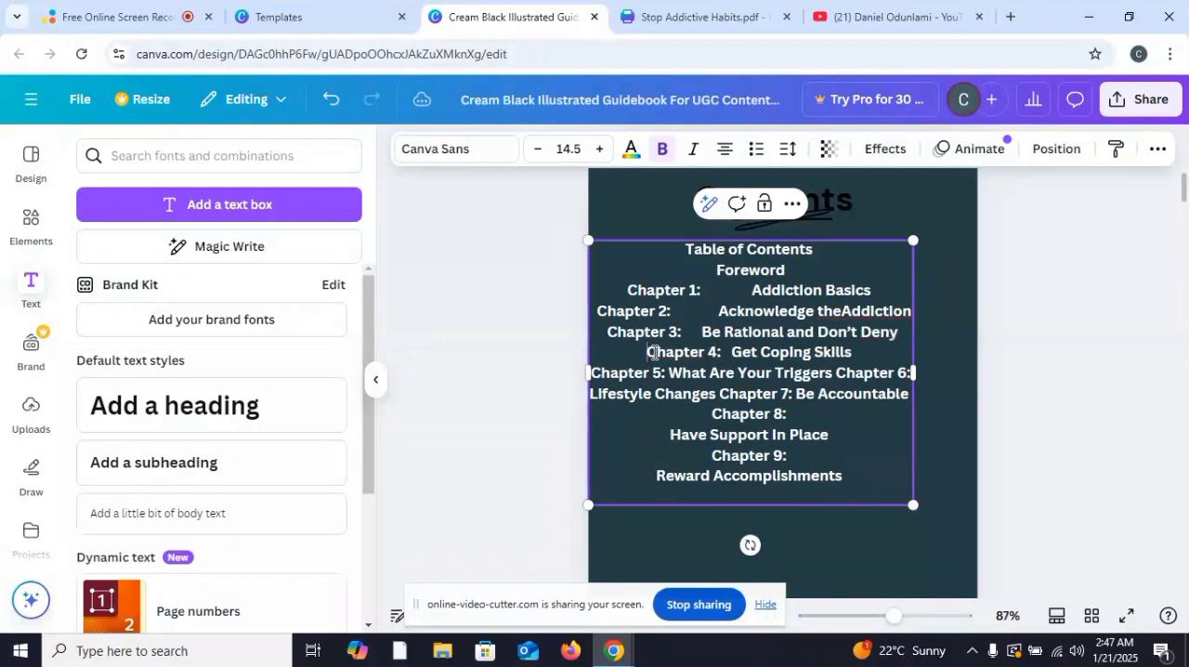
Step: Format the whole contents text, from "Table of Contents" to "Reward Accomplishments", as a bulleted list
drag(843, 474, 664, 249)
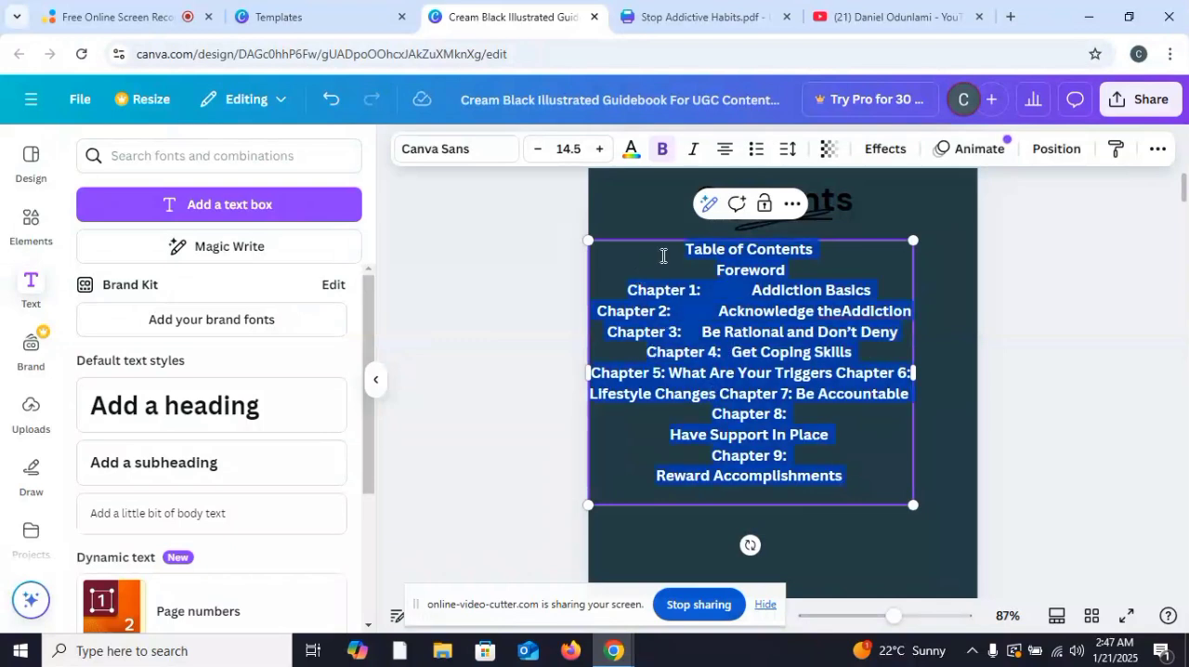
click(755, 150)
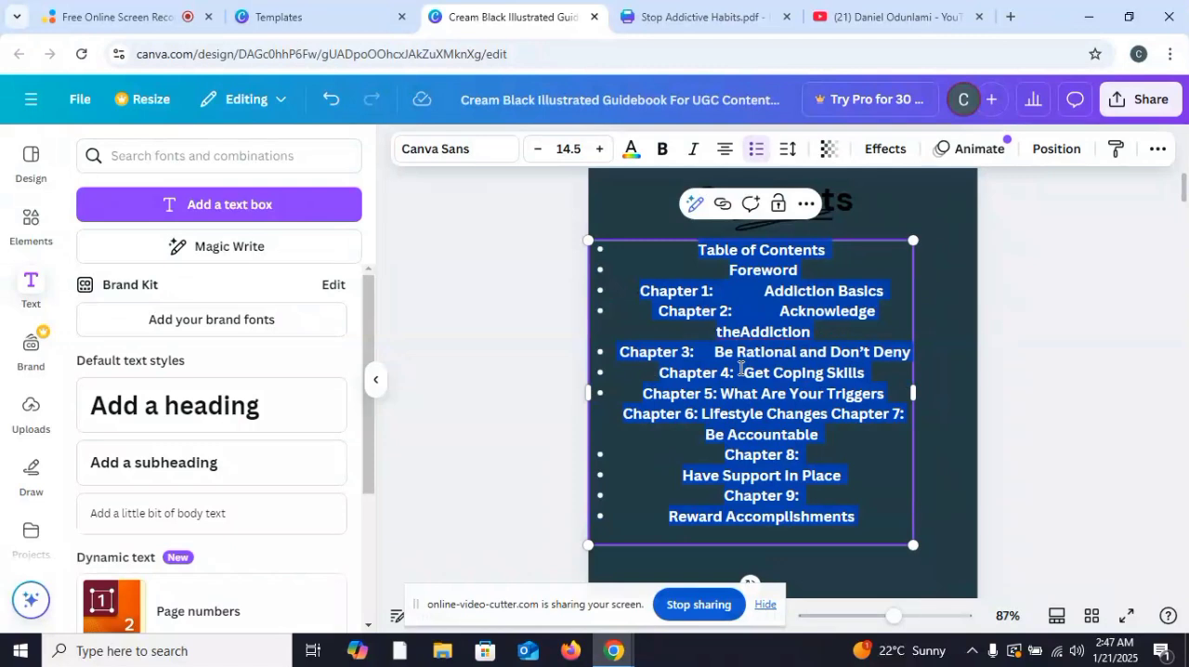
click(759, 307)
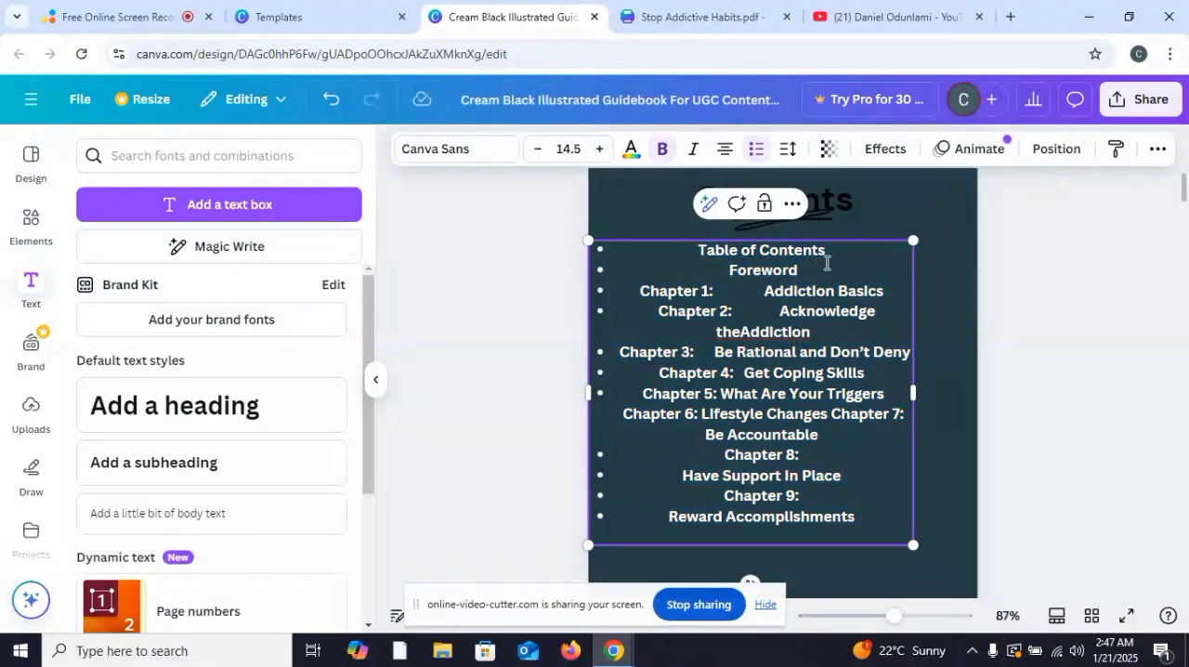
Step: Delete the "Table of Contents" text and its bullet from the first line of the list
click(829, 251)
drag(829, 253, 693, 249)
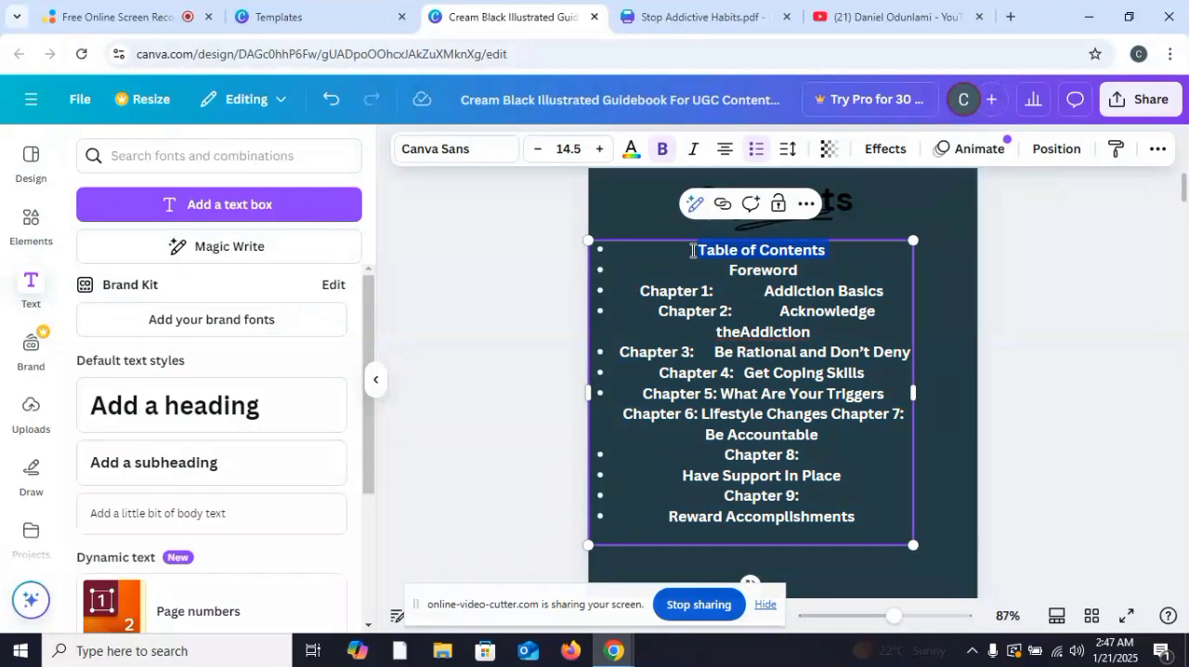
key(BackSpace)
key(BackSpace)
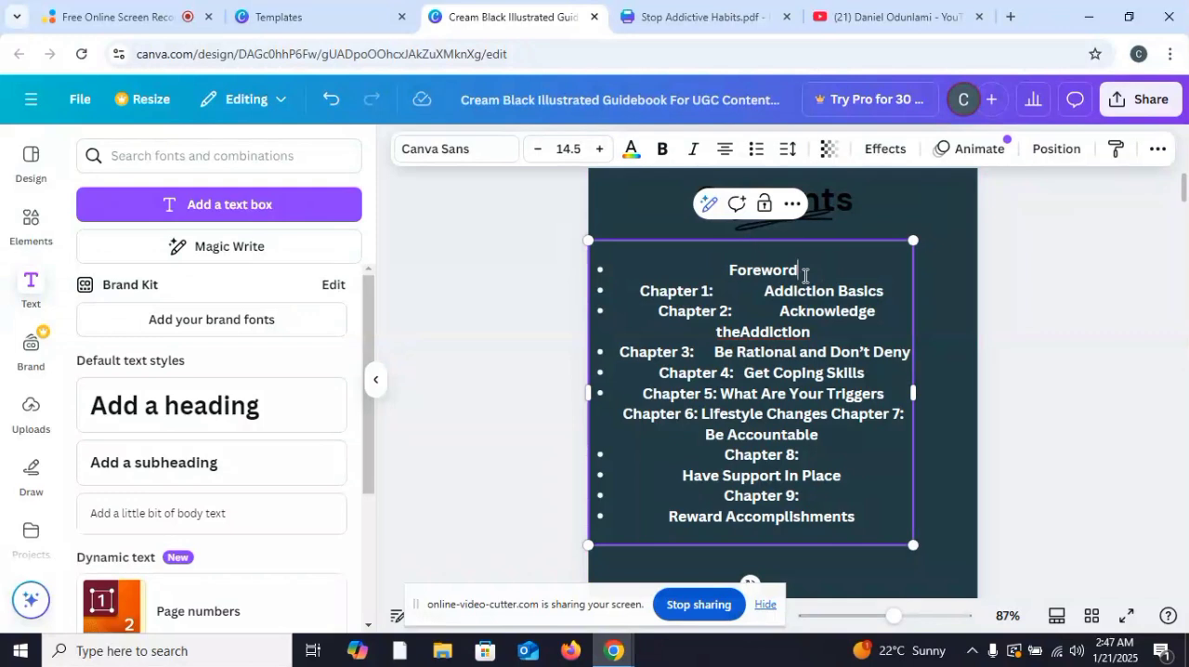
click(633, 292)
key(BackSpace)
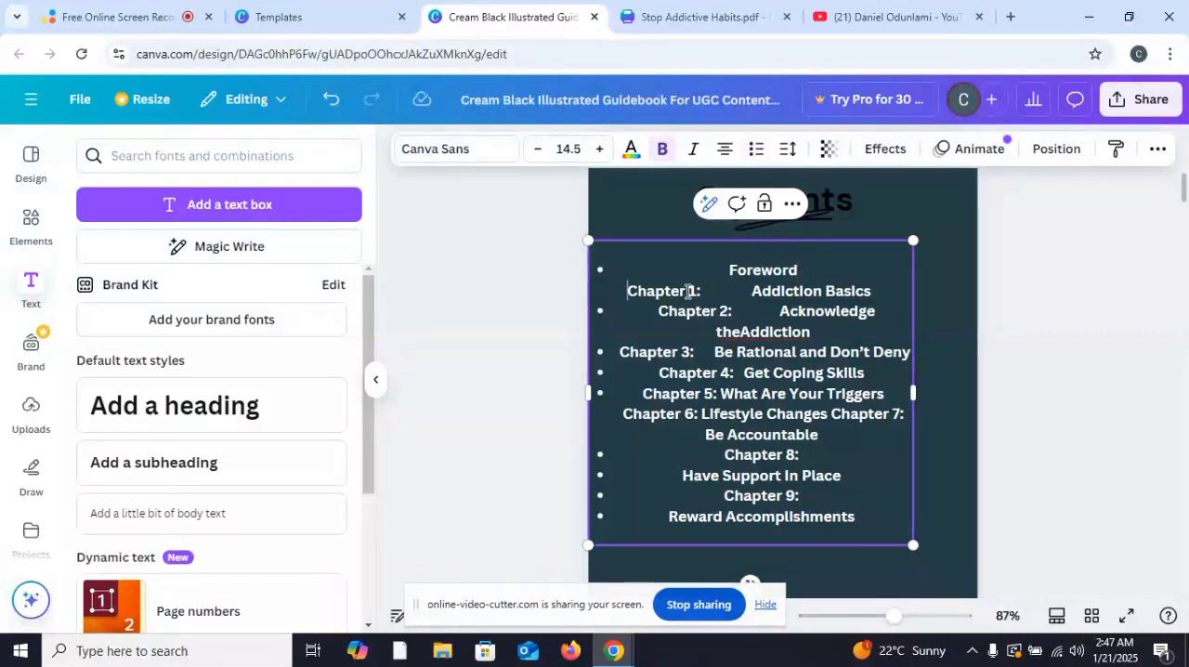
key(BackSpace)
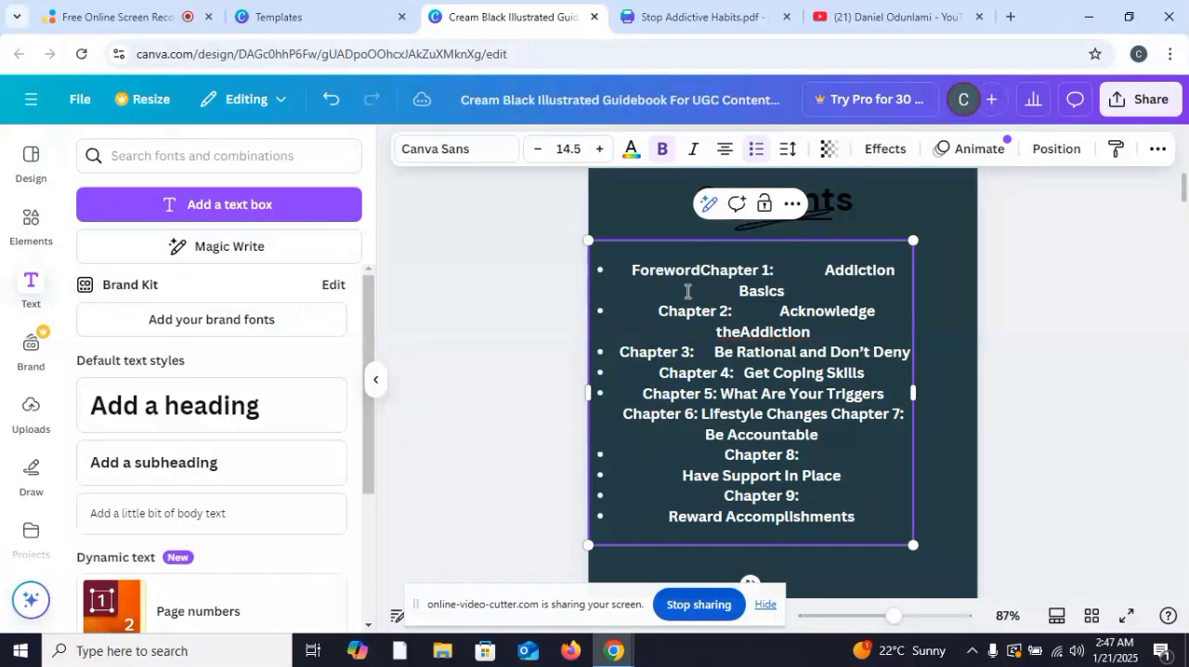
key(Return)
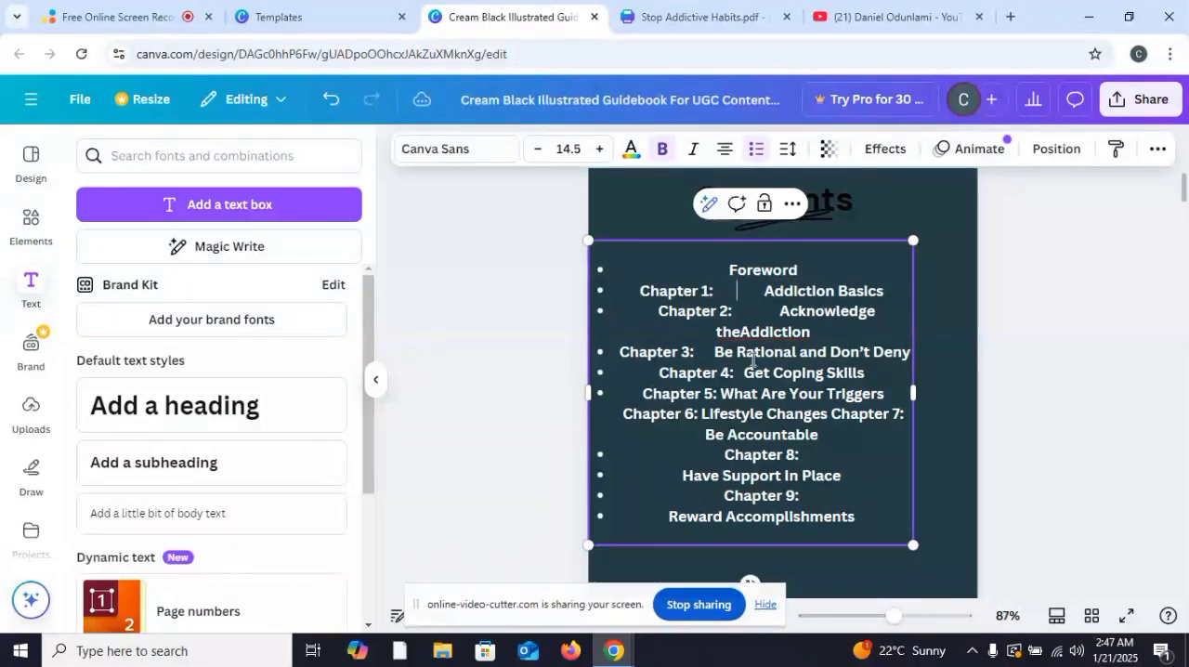
Step: Right-align the contents entries from "Chapter 1" through "Reward Accomplishments"
click(725, 149)
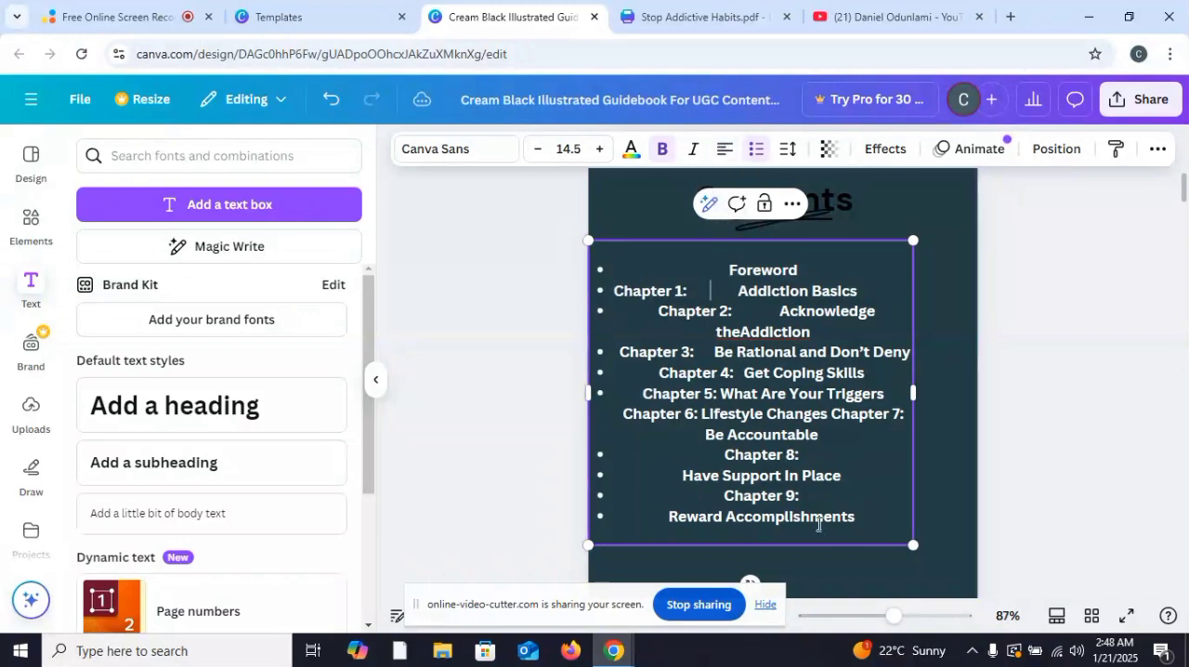
drag(845, 516, 608, 293)
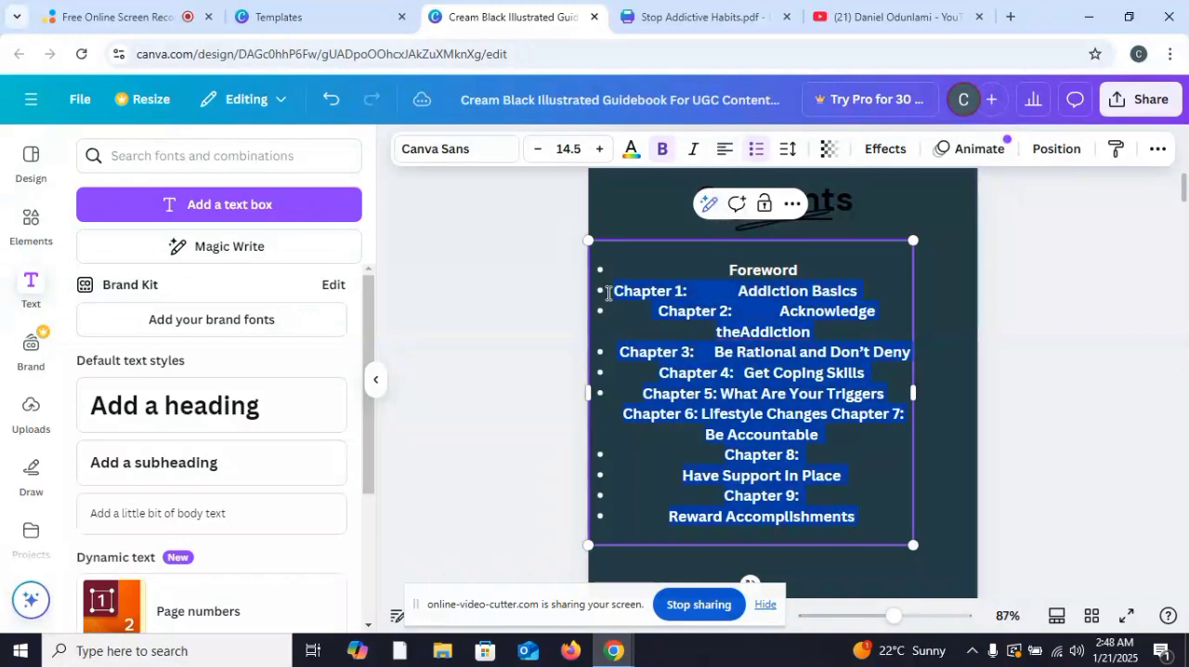
click(723, 149)
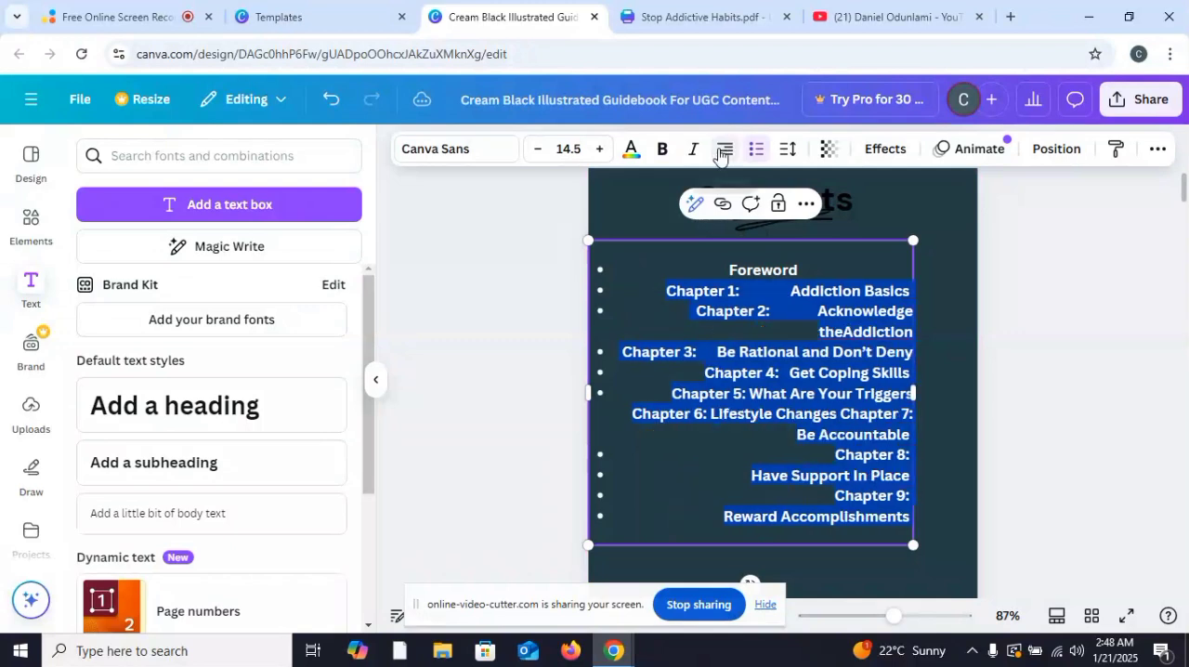
Step: Justify the contents entries from "Chapter 1" through "Reward Accomplishments" and widen the gap after "Chapter 1:"
click(727, 148)
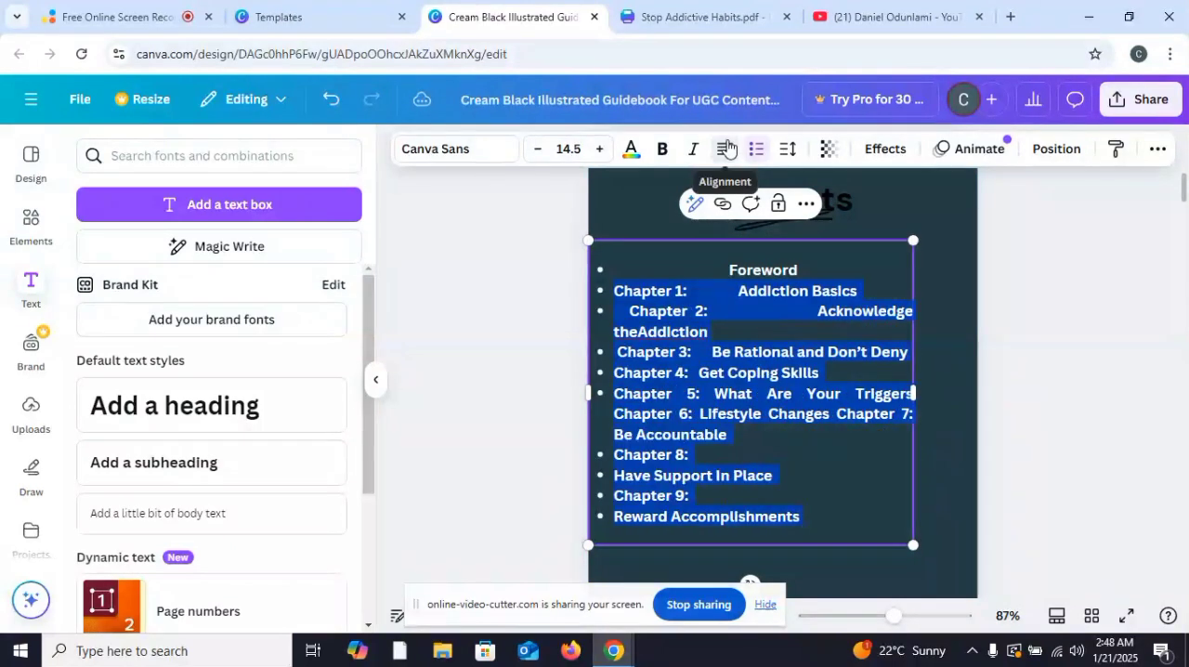
click(712, 447)
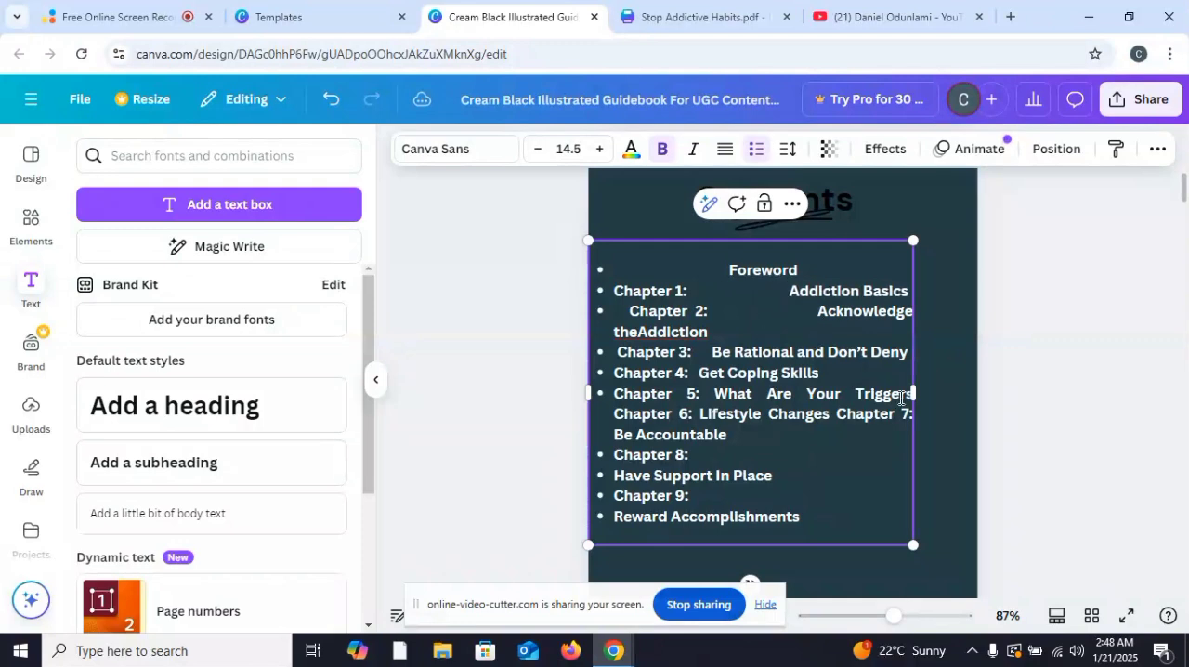
Step: Narrow the gap between "Chapter 2:" and "Acknowledge" so the whole entry fits on one line
key(BackSpace)
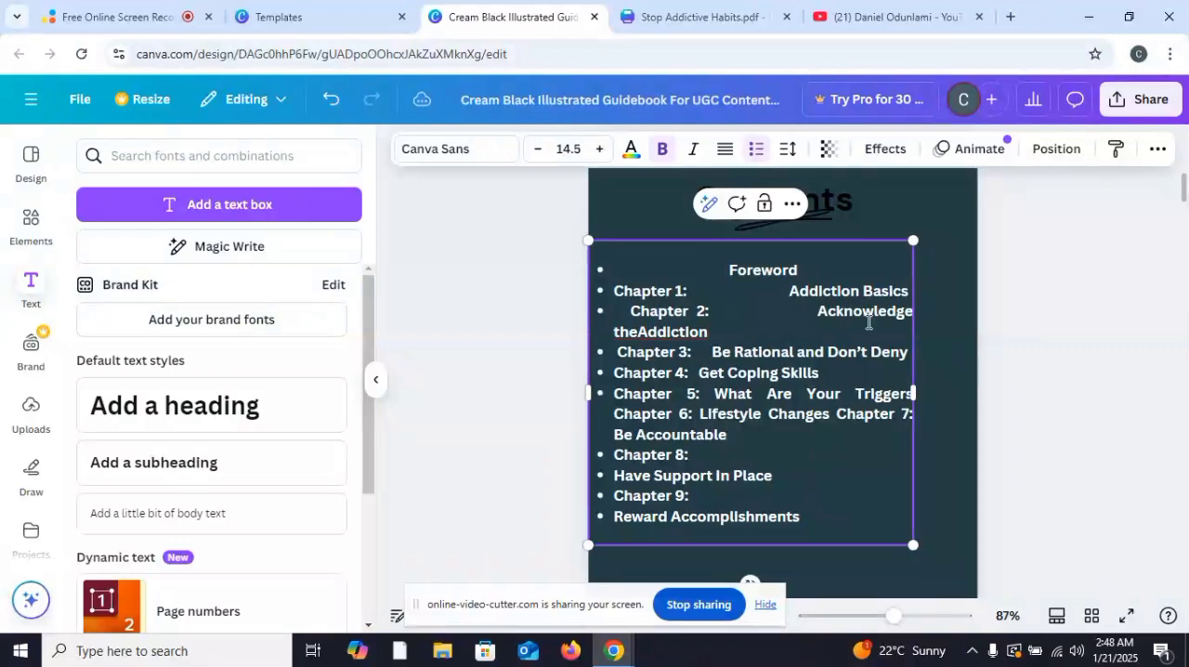
key(BackSpace)
key(BackSpace)
key(BackSpace)
key(BackSpace)
key(BackSpace)
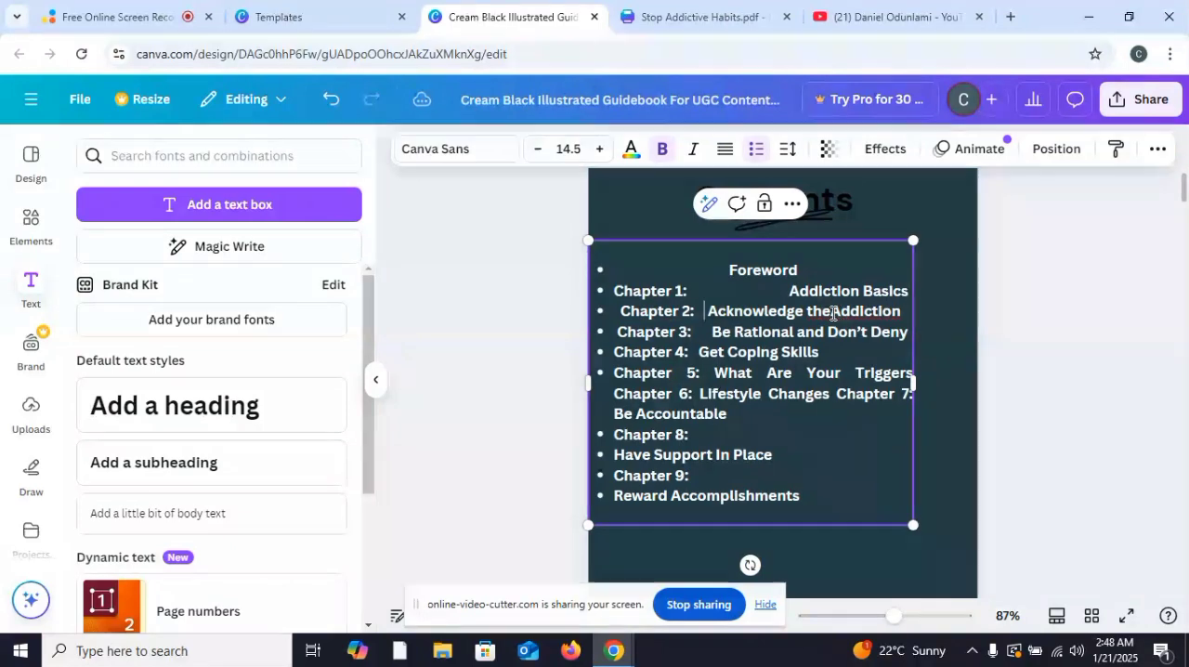
Step: Correct "theAddiction" to "the Addiction" in the Chapter 2 entry and enlarge the contents text box to font size 16.9
right_click(828, 315)
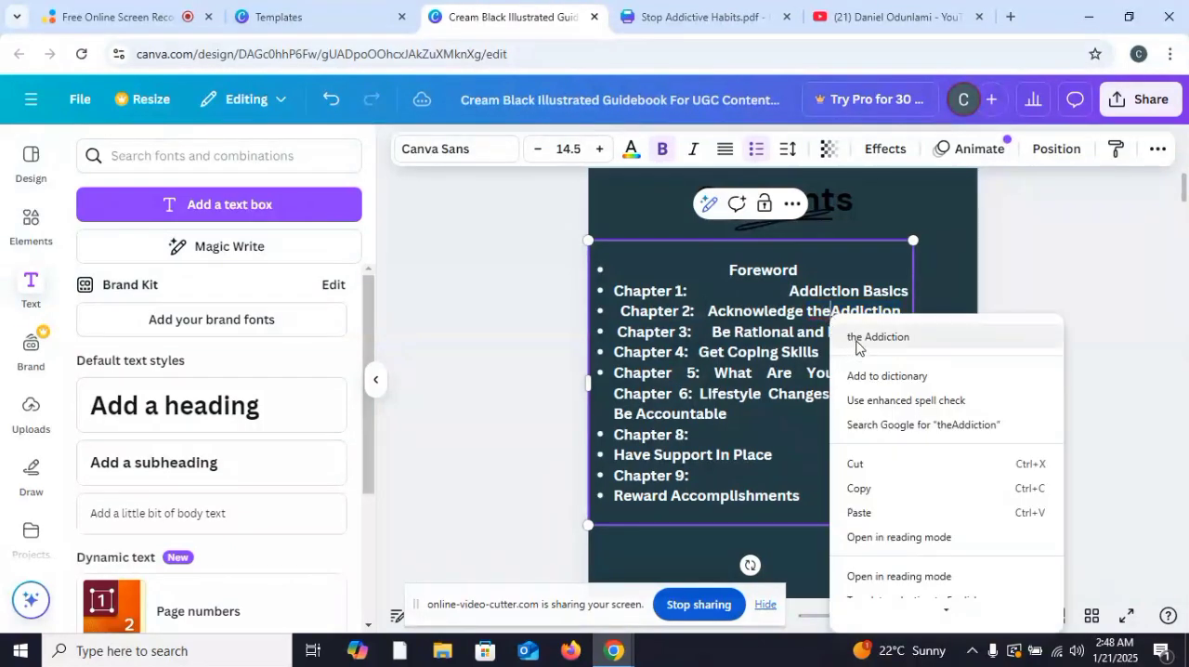
click(856, 342)
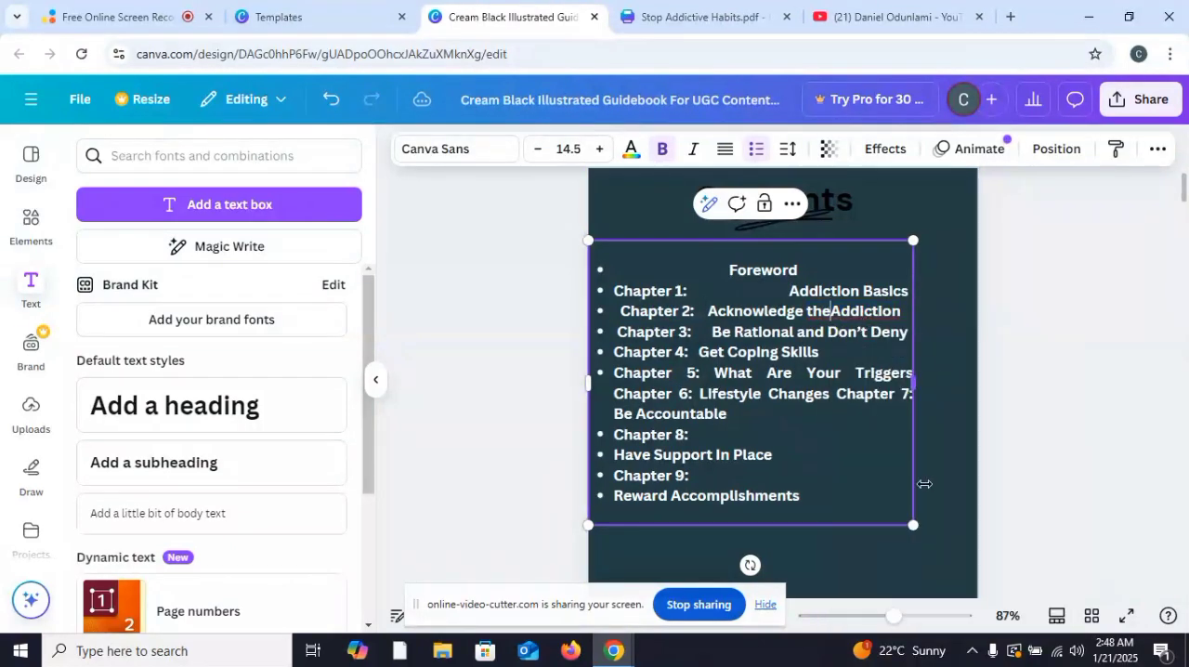
right_click(829, 312)
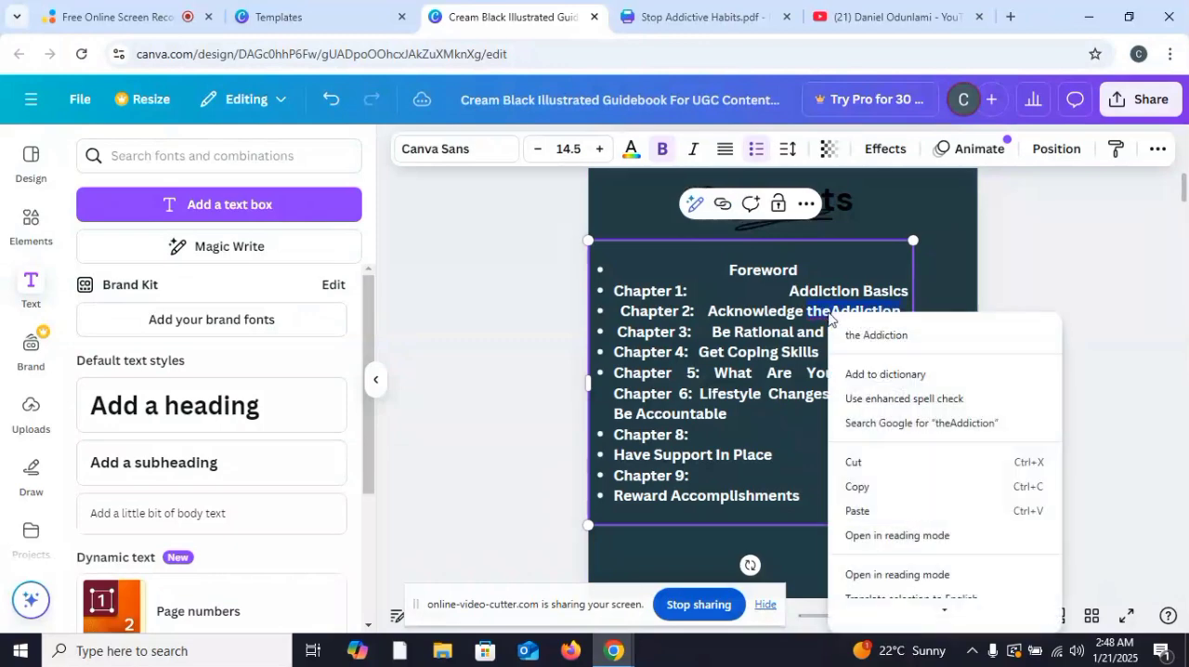
click(863, 341)
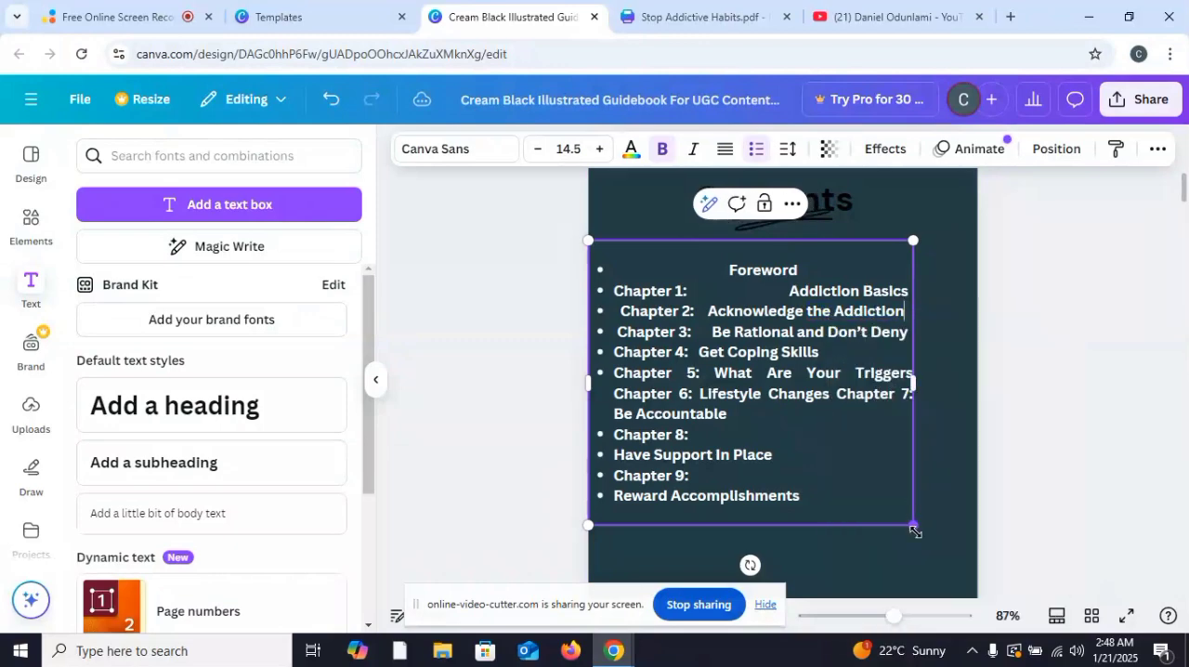
drag(914, 525, 954, 604)
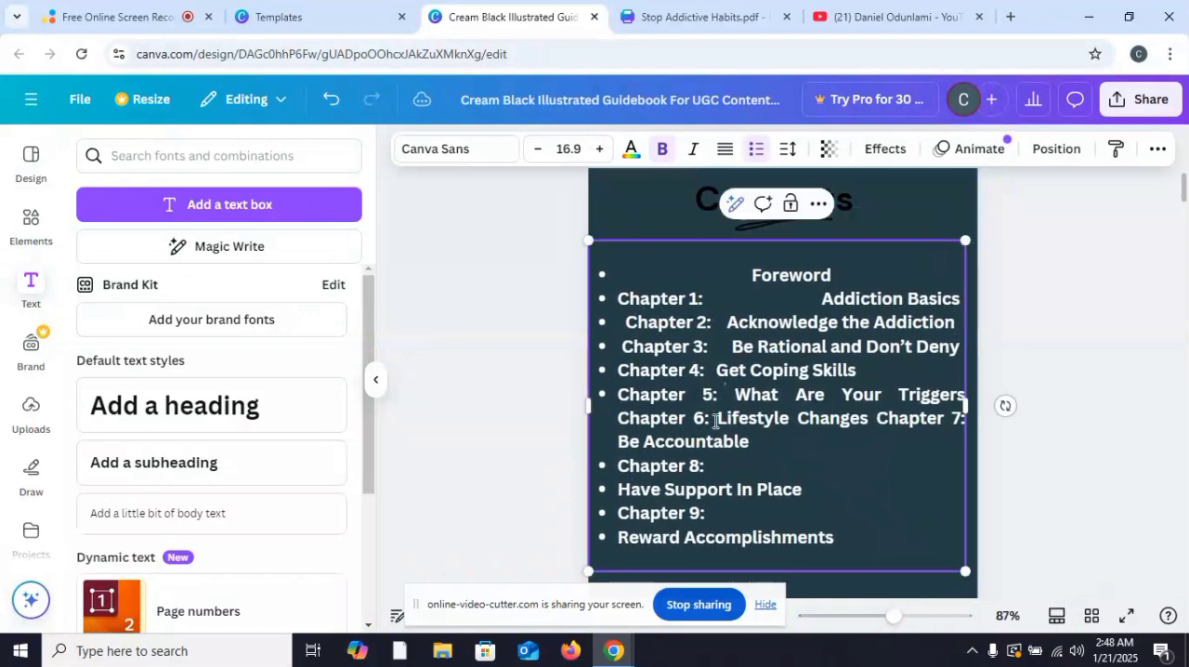
Step: Start Chapter 7 on its own bulleted line and widen the gap before "Be Accountable"
click(872, 418)
key(Return)
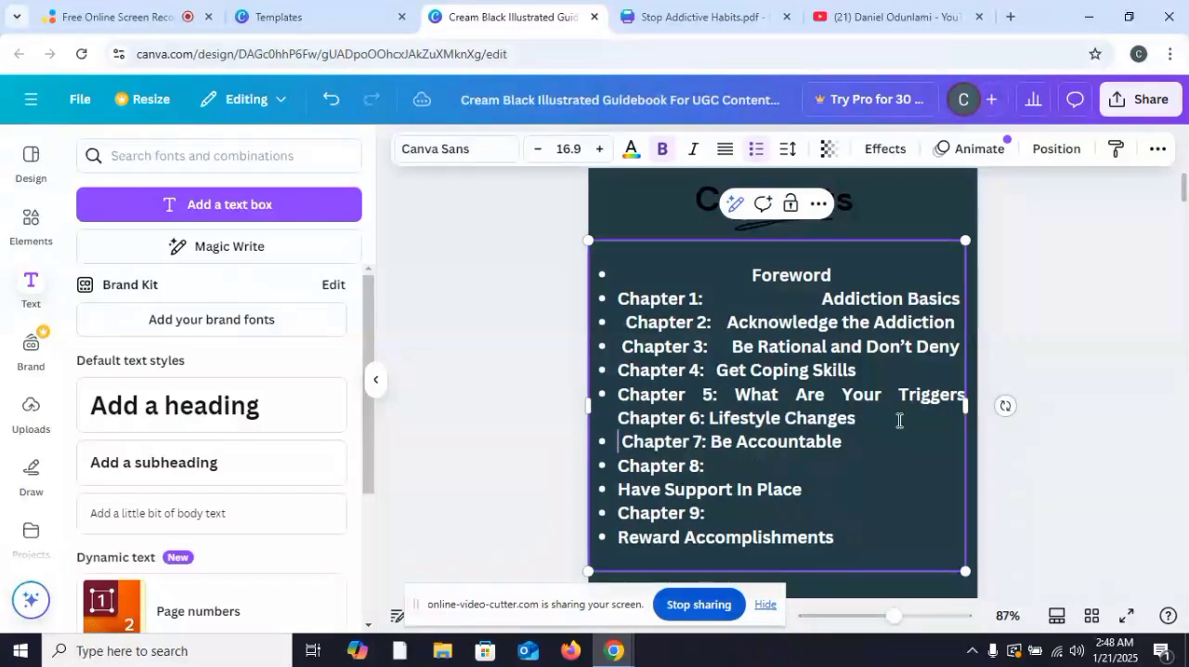
click(712, 442)
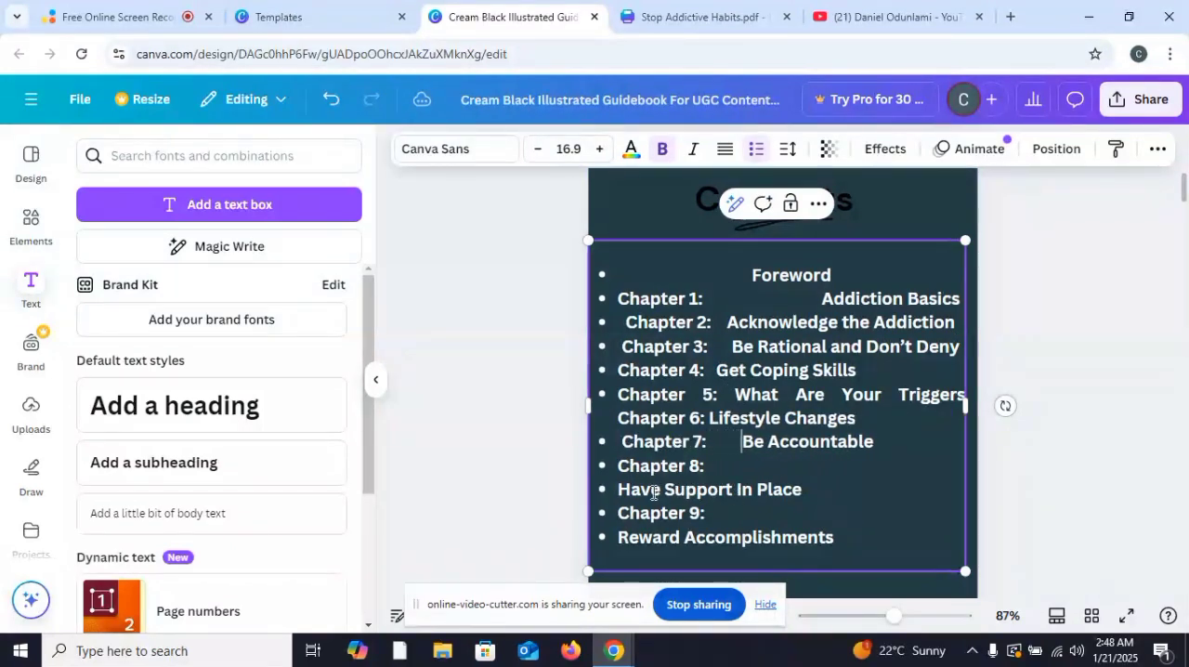
Step: Start Chapter 6 on its own bulleted line and widen the gaps after the Chapter 6, Chapter 5 and Chapter 4 labels
click(708, 419)
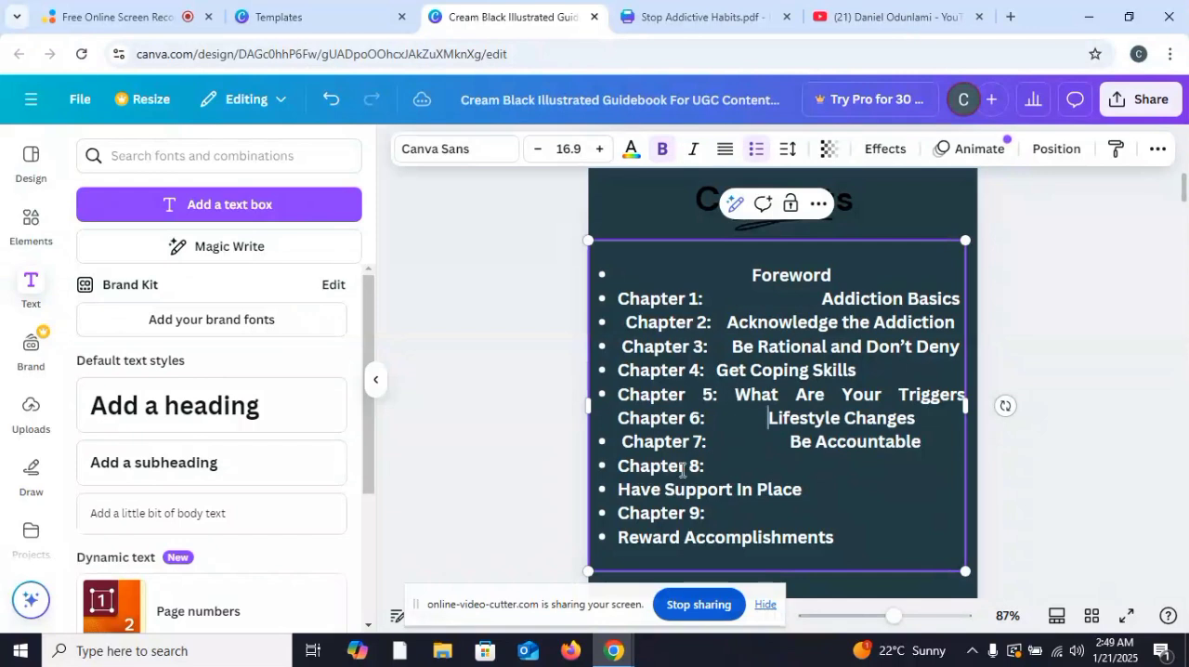
click(618, 418)
key(Return)
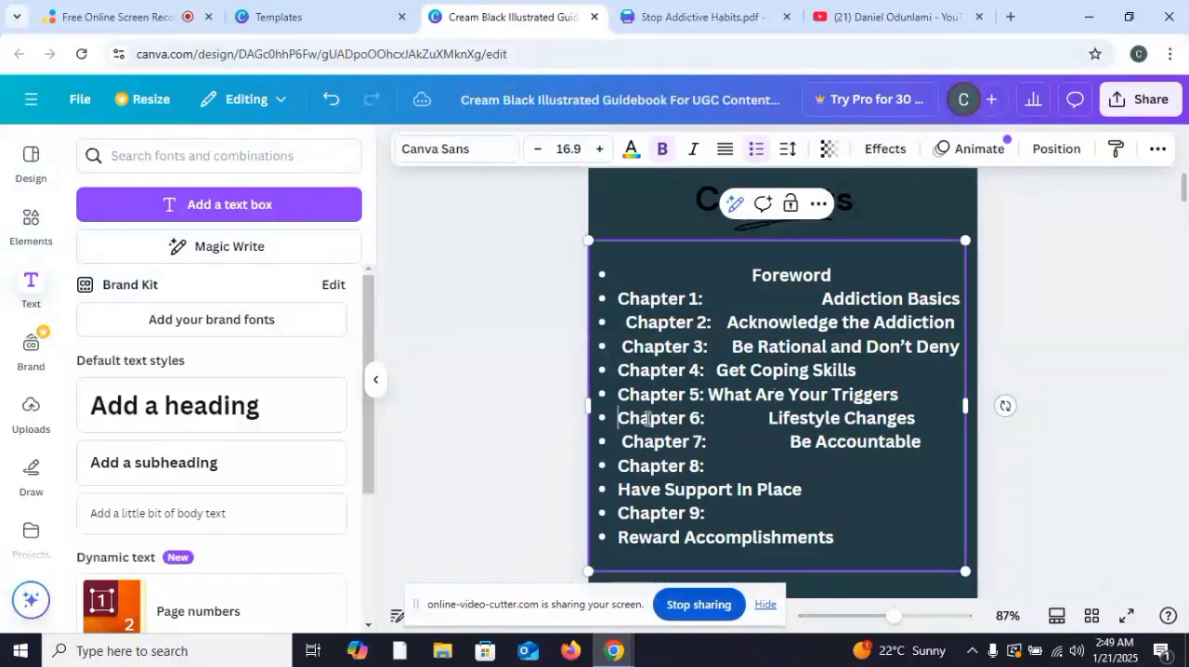
click(707, 394)
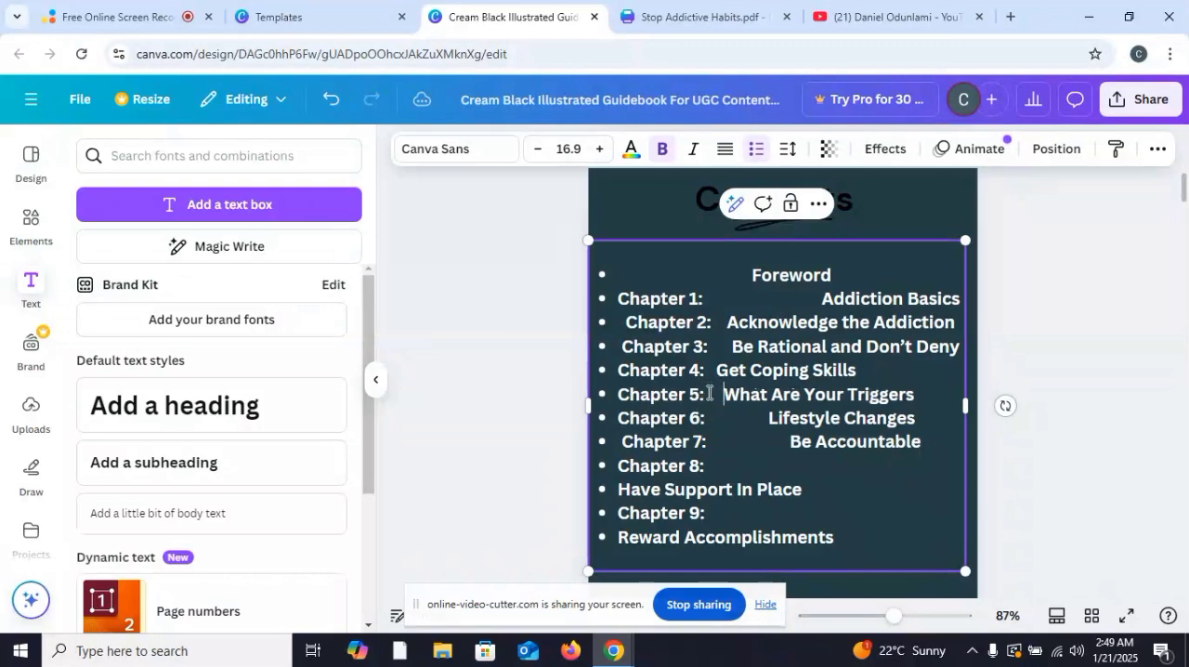
click(714, 373)
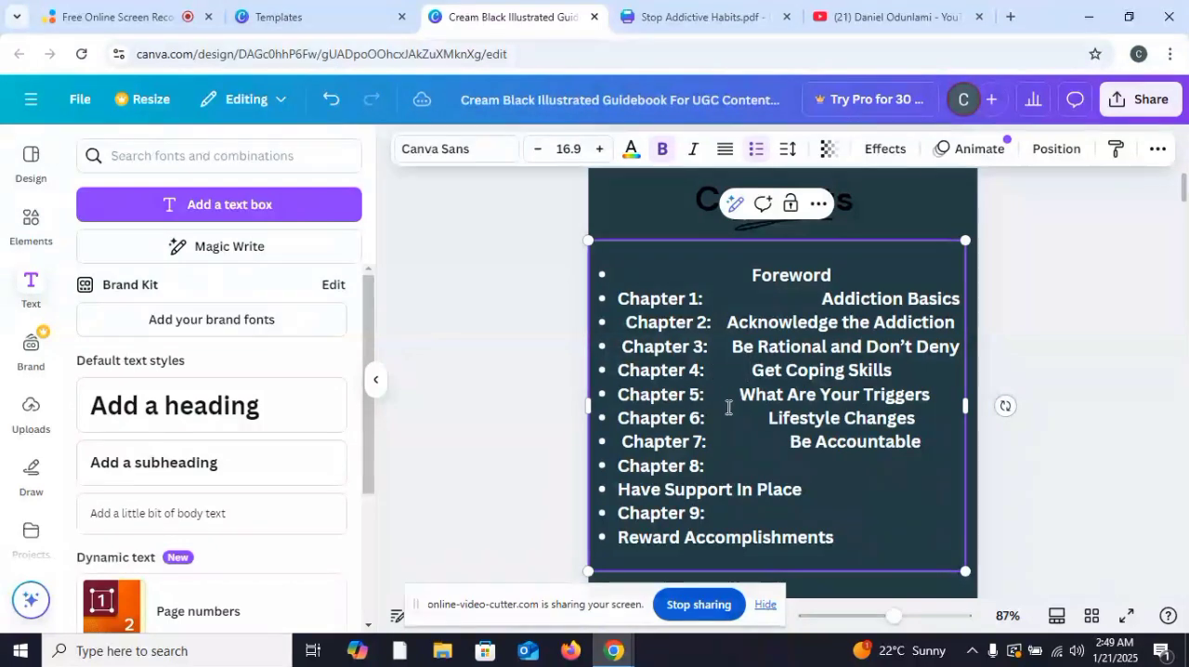
Step: Bring "Have Support In Place" up beside "Chapter 8:" and "Reward Accomplishments" beside "Chapter 9:", each with a gap after the label
click(616, 489)
key(BackSpace)
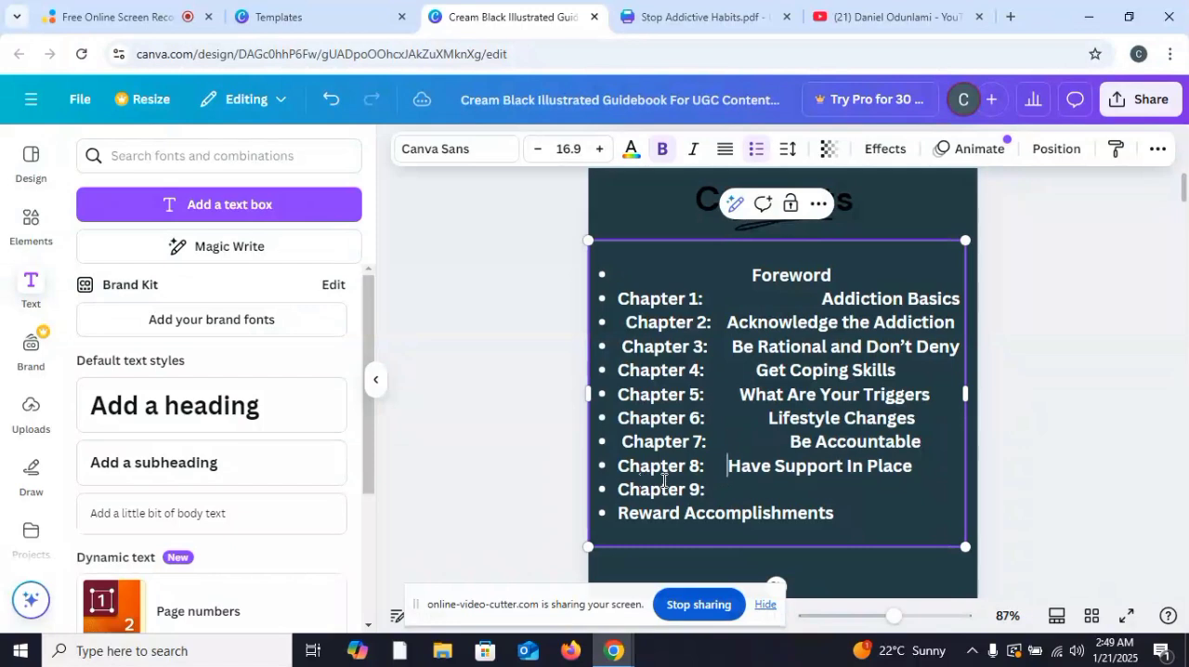
click(612, 513)
key(BackSpace)
key(BackSpace)
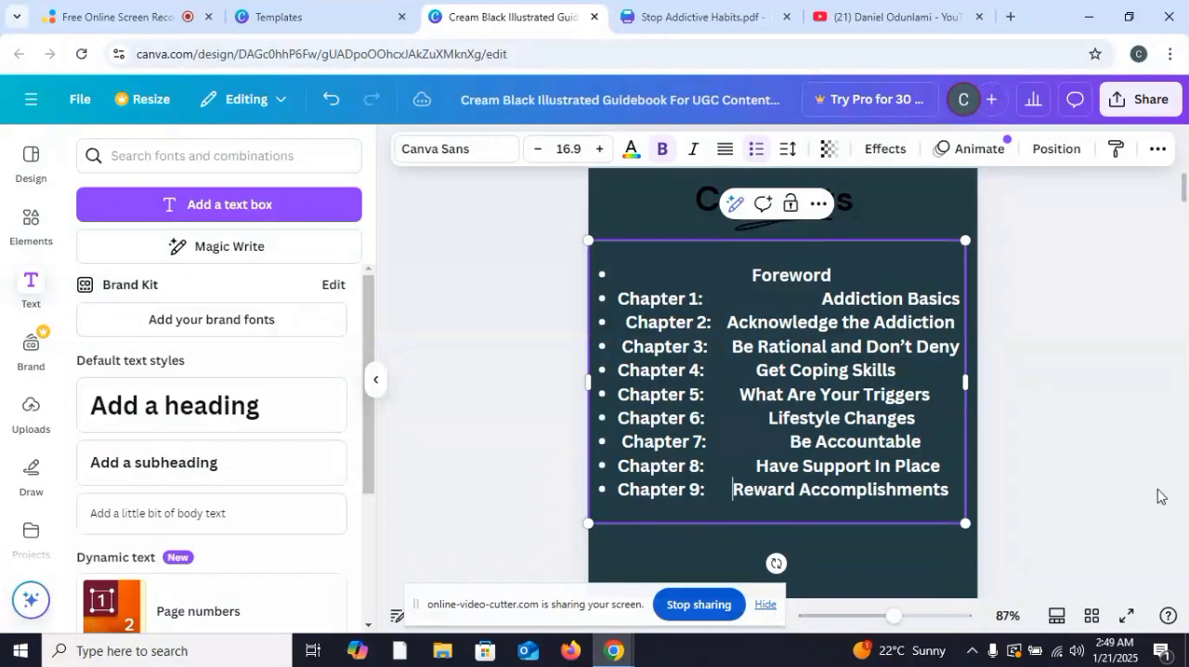
click(1135, 390)
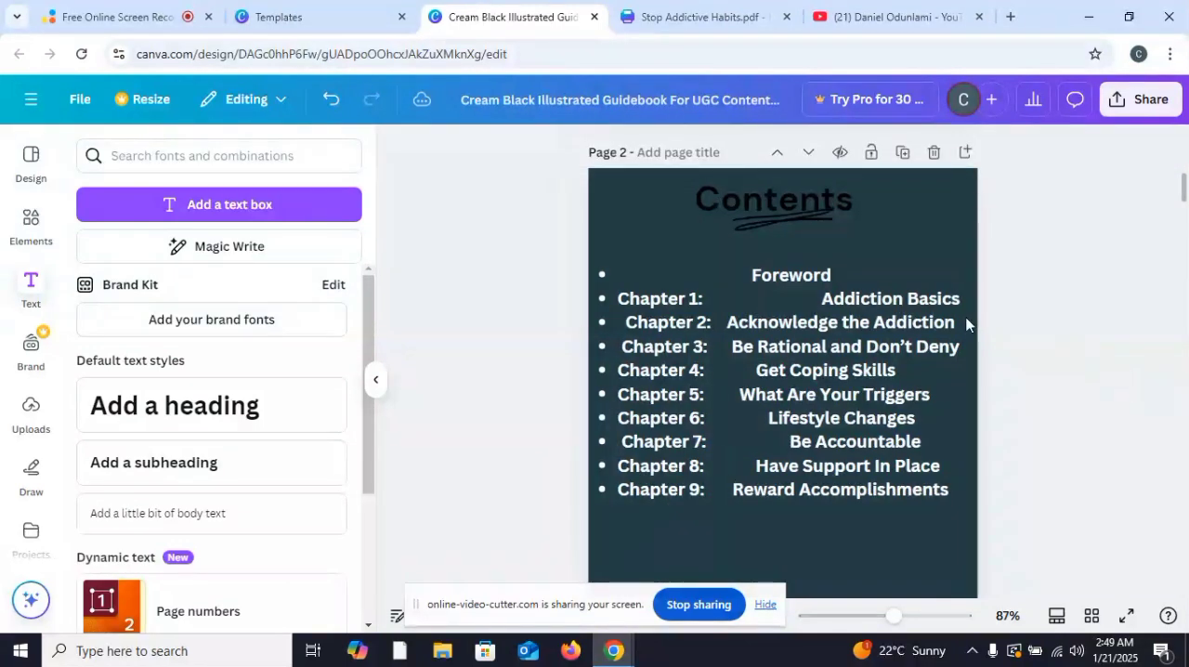
Step: Remove the empty space before "Foreword", left-align it and format it as a bulleted entry above Chapter 1
click(628, 287)
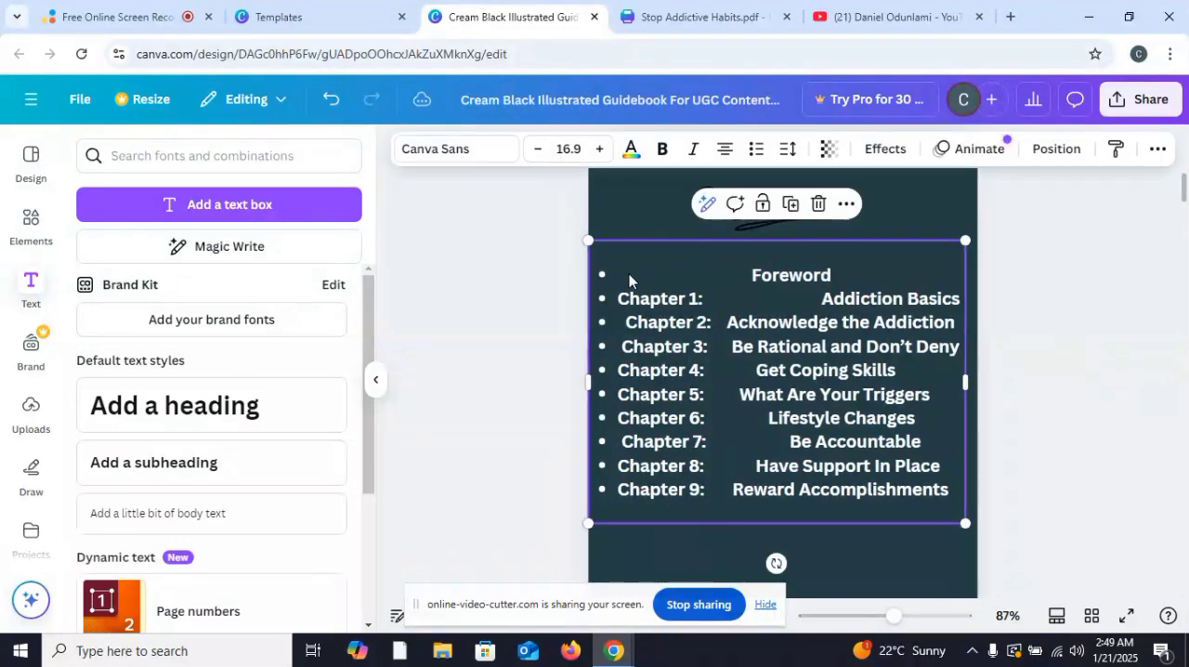
click(630, 275)
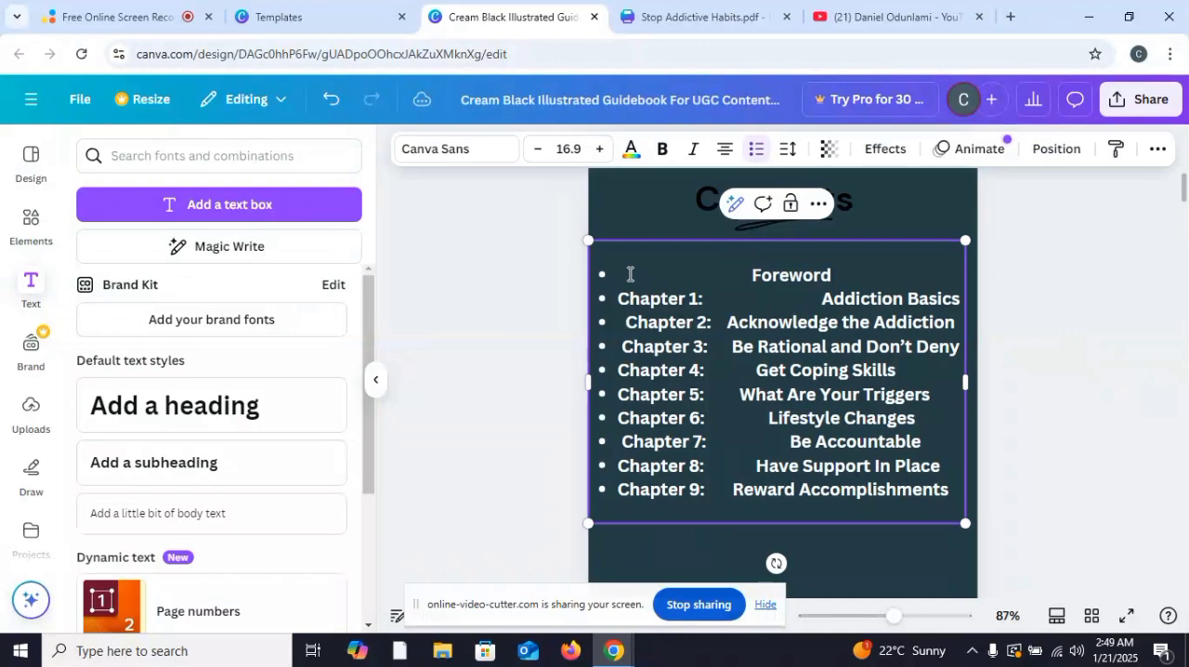
key(BackSpace)
key(BackSpace)
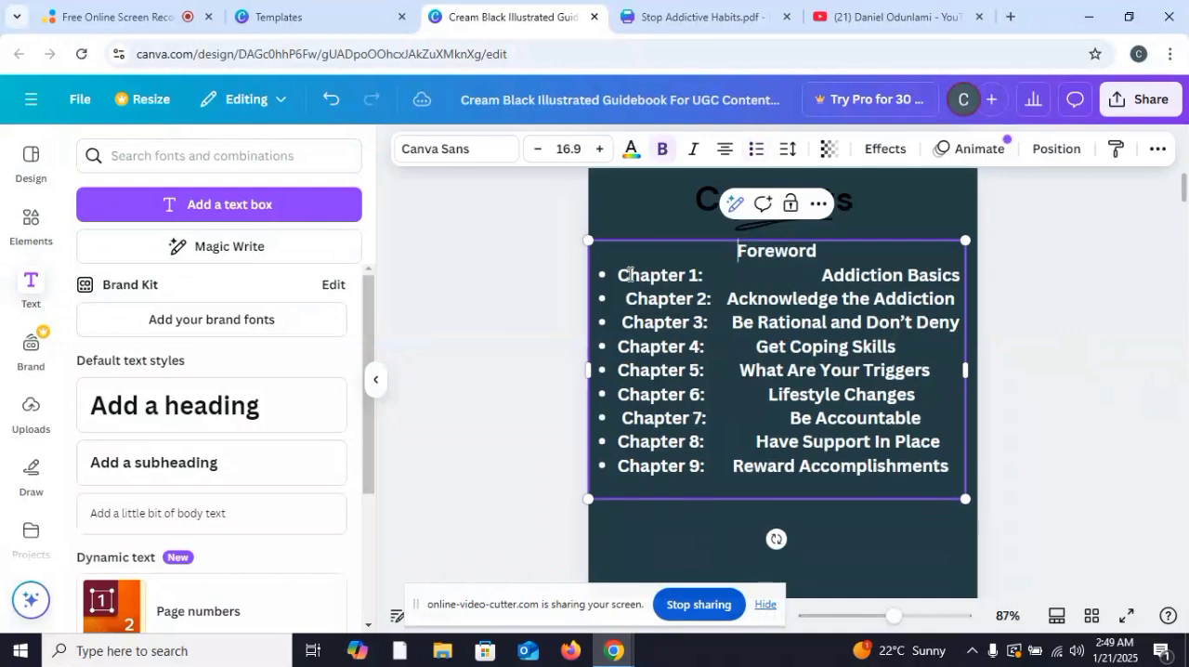
key(Return)
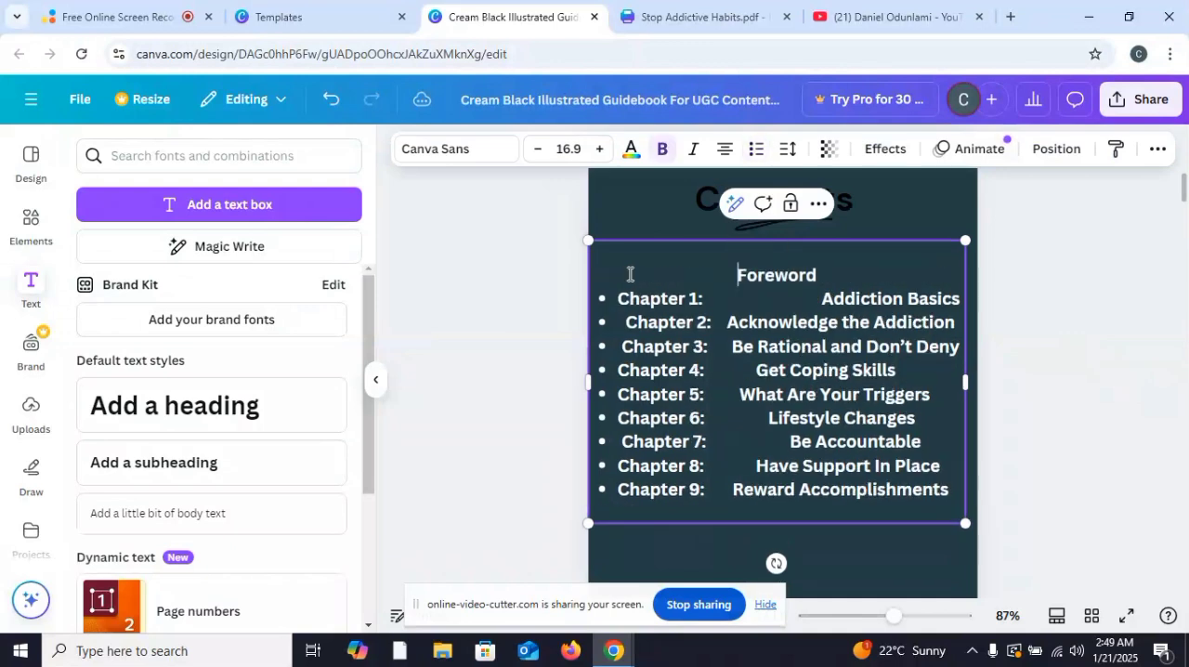
double_click(769, 274)
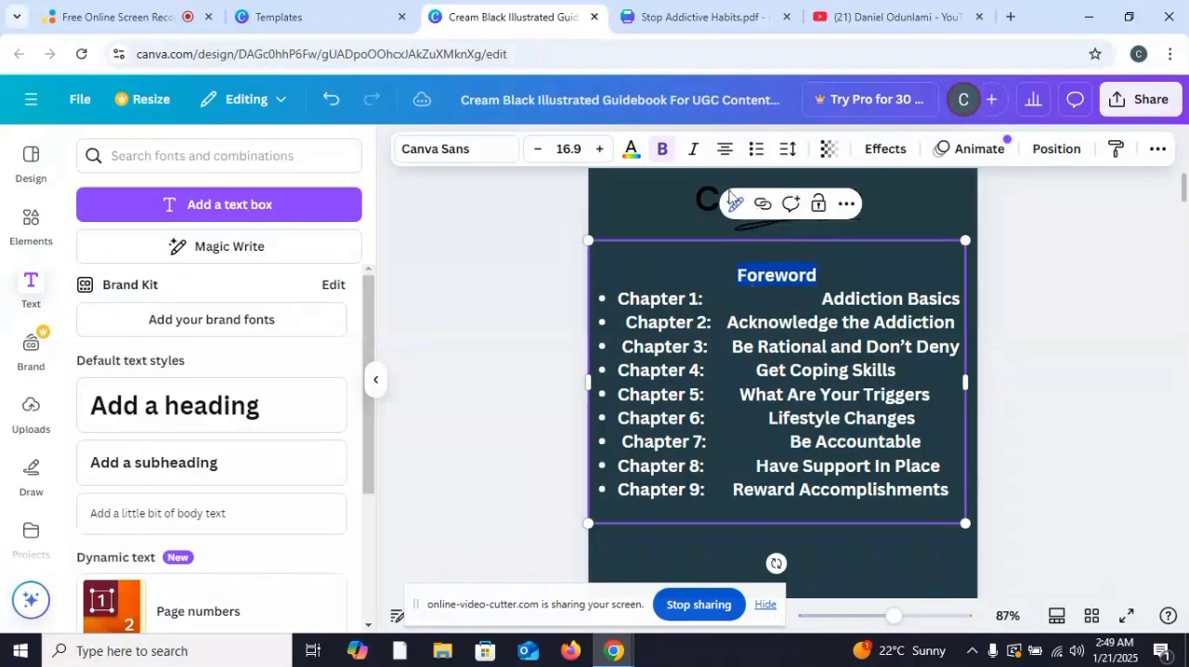
click(724, 150)
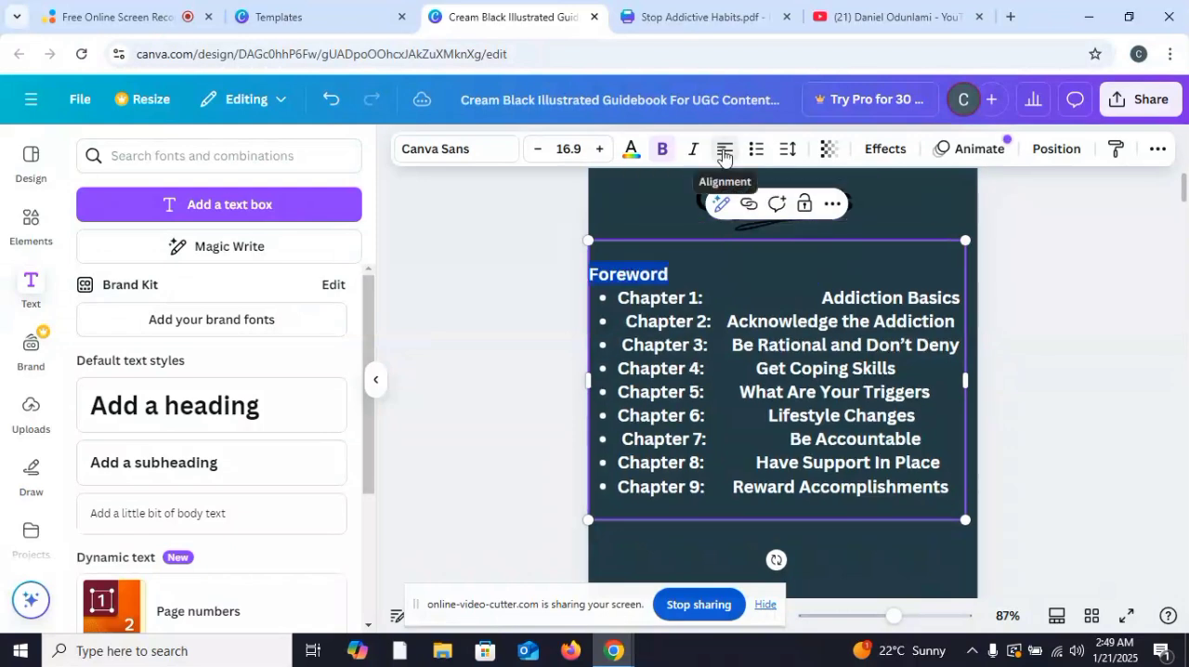
click(756, 150)
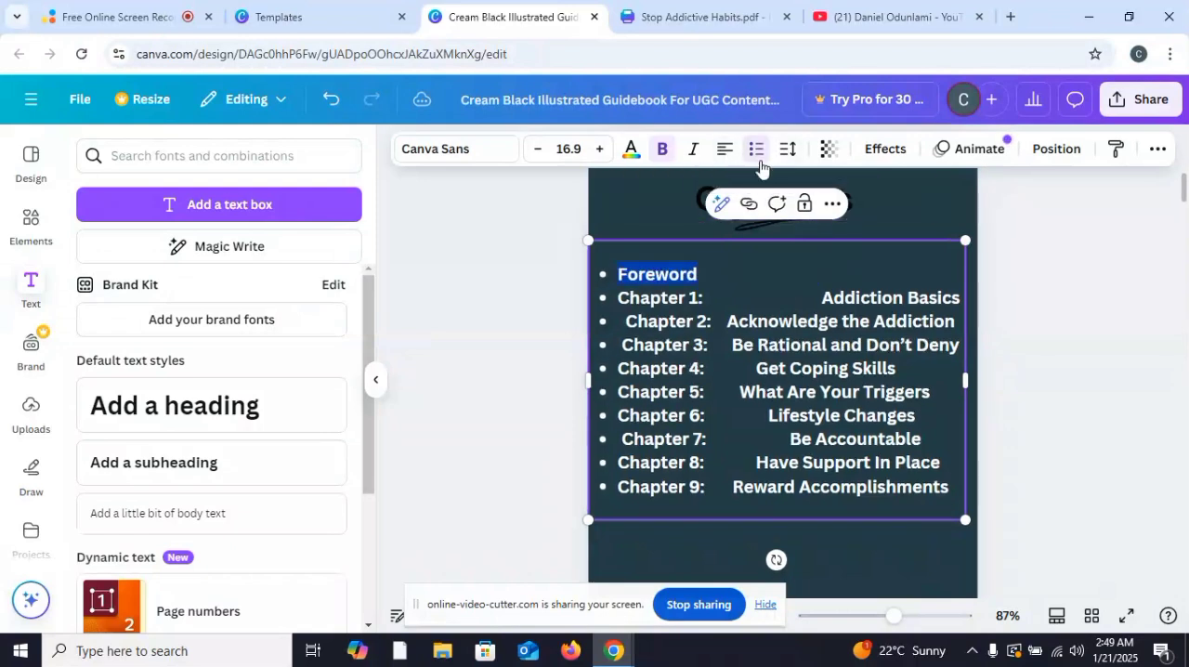
click(1016, 212)
Step: Examine the cover, the contents page and the introduction page of the guidebook
scroll(1056, 279, up, 3)
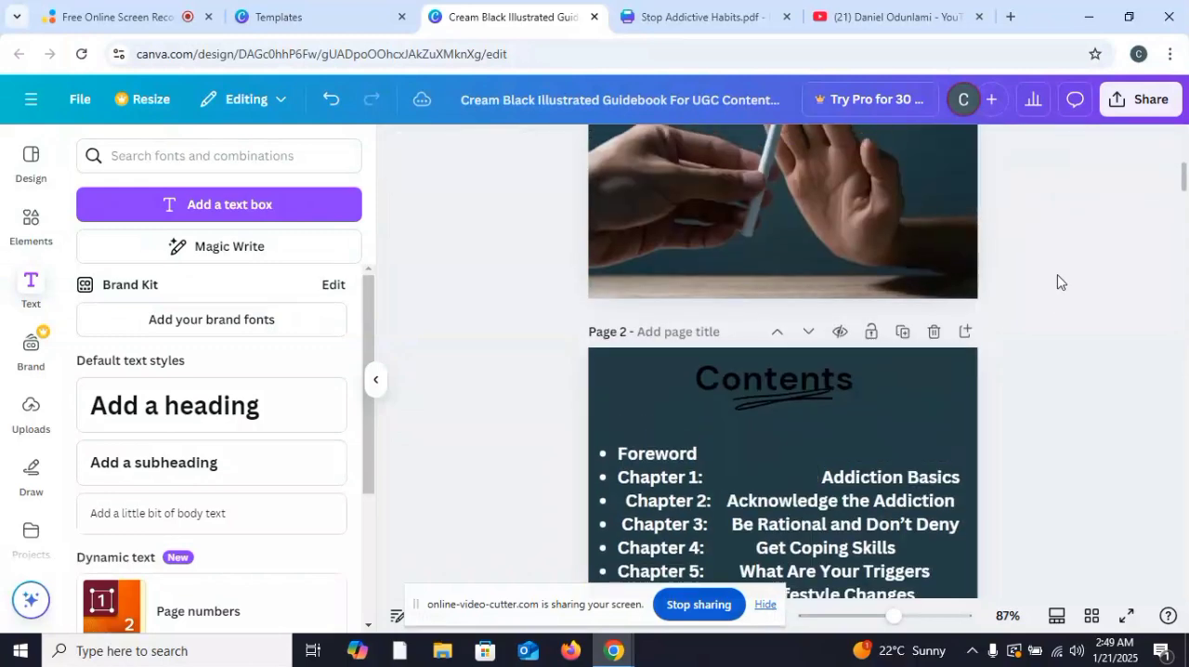
scroll(1056, 281, up, 4)
scroll(1056, 280, down, 3)
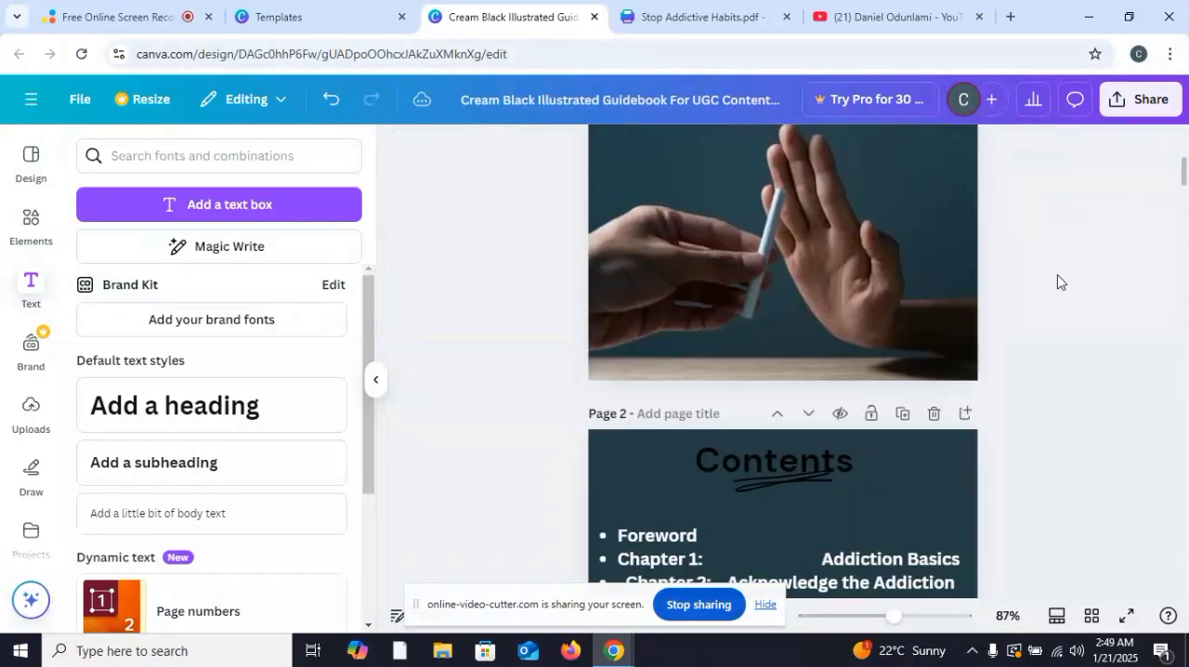
scroll(1056, 279, up, 3)
scroll(1056, 279, down, 8)
scroll(825, 324, up, 4)
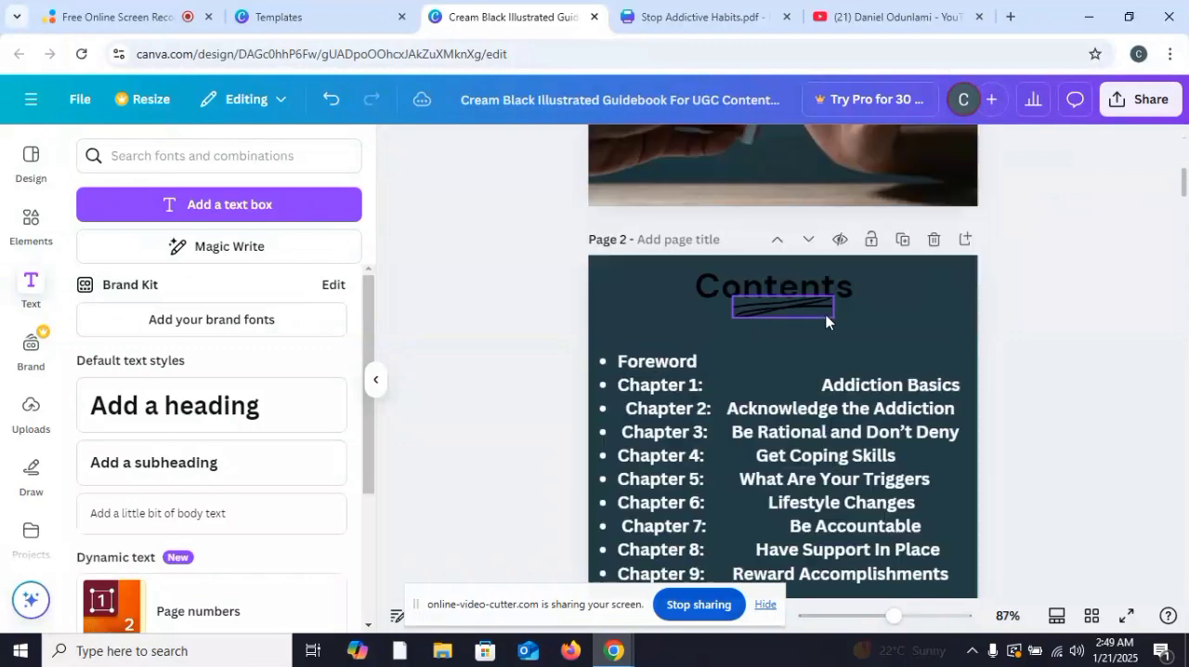
scroll(825, 321, down, 9)
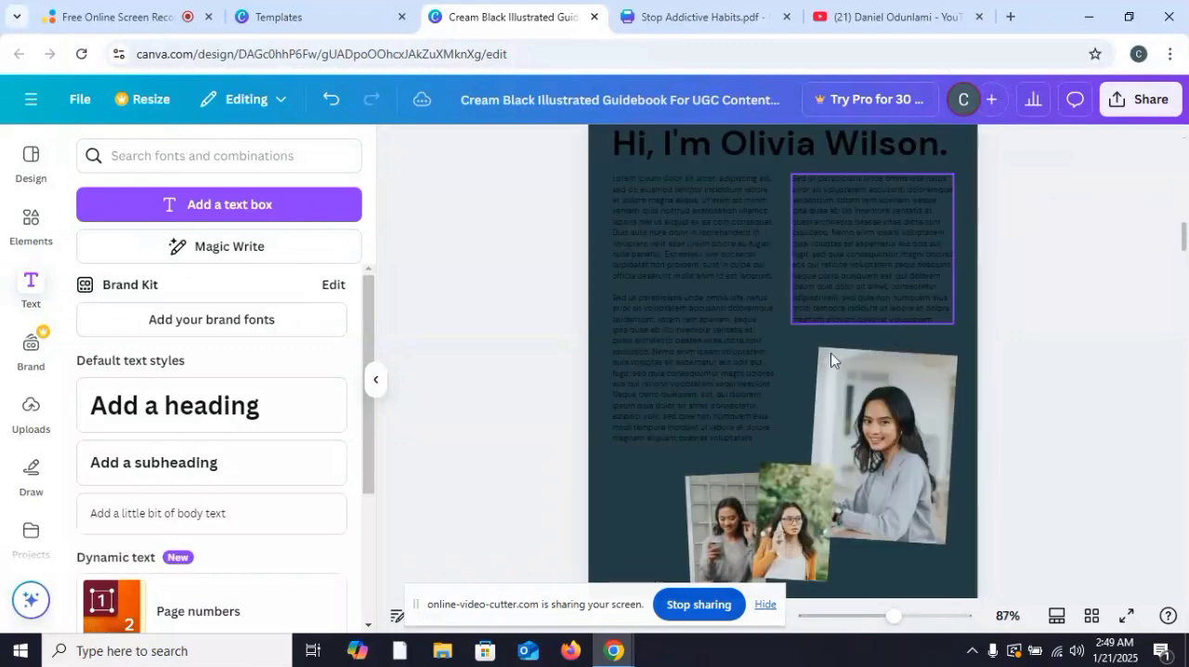
scroll(803, 267, up, 1)
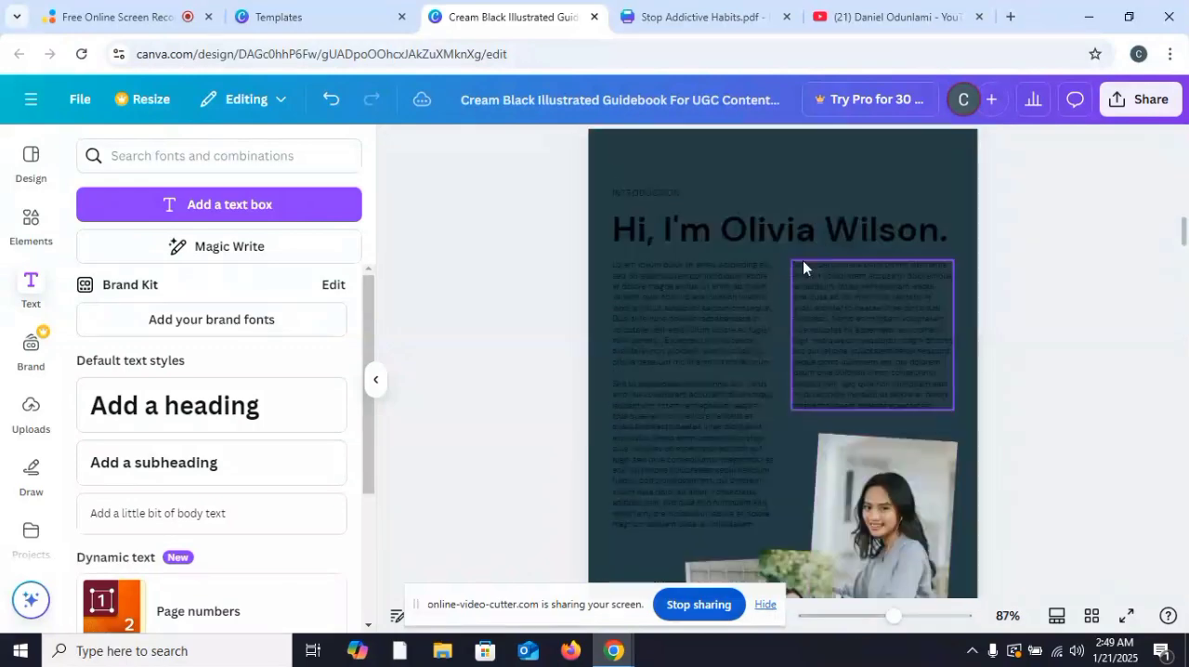
Step: Switch to the Stop Addictive Habits.pdf design, copy the full legal notice body text on page 3, and return to the guidebook design
key(ctrl+Tab)
scroll(1011, 349, down, 6)
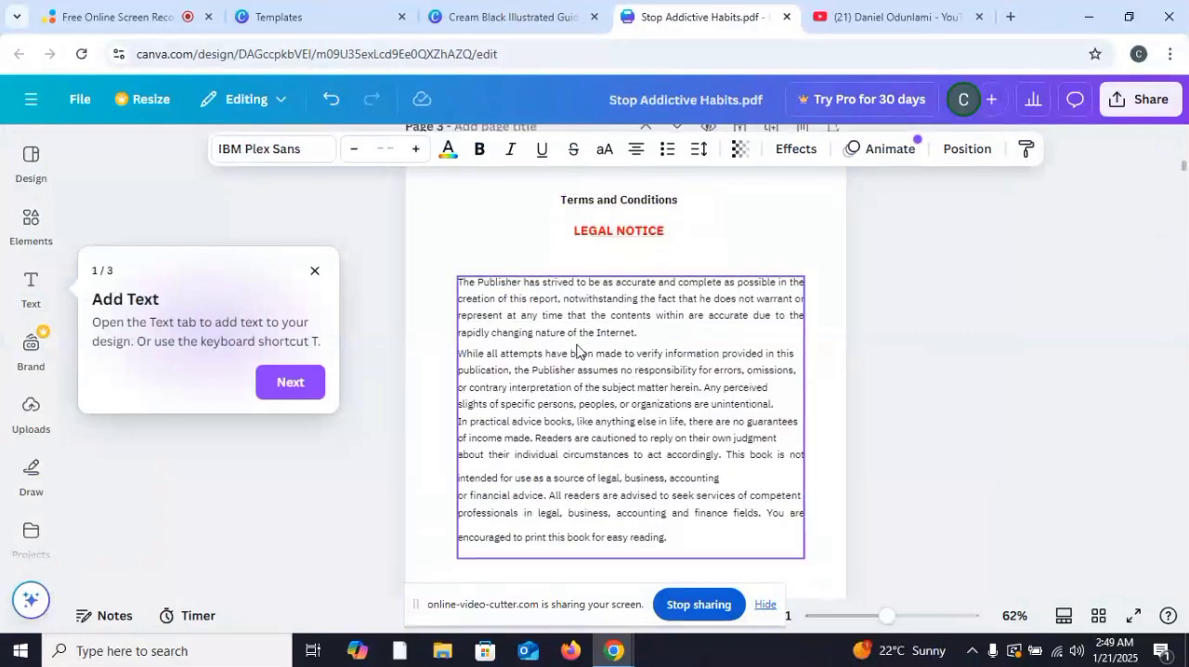
click(678, 543)
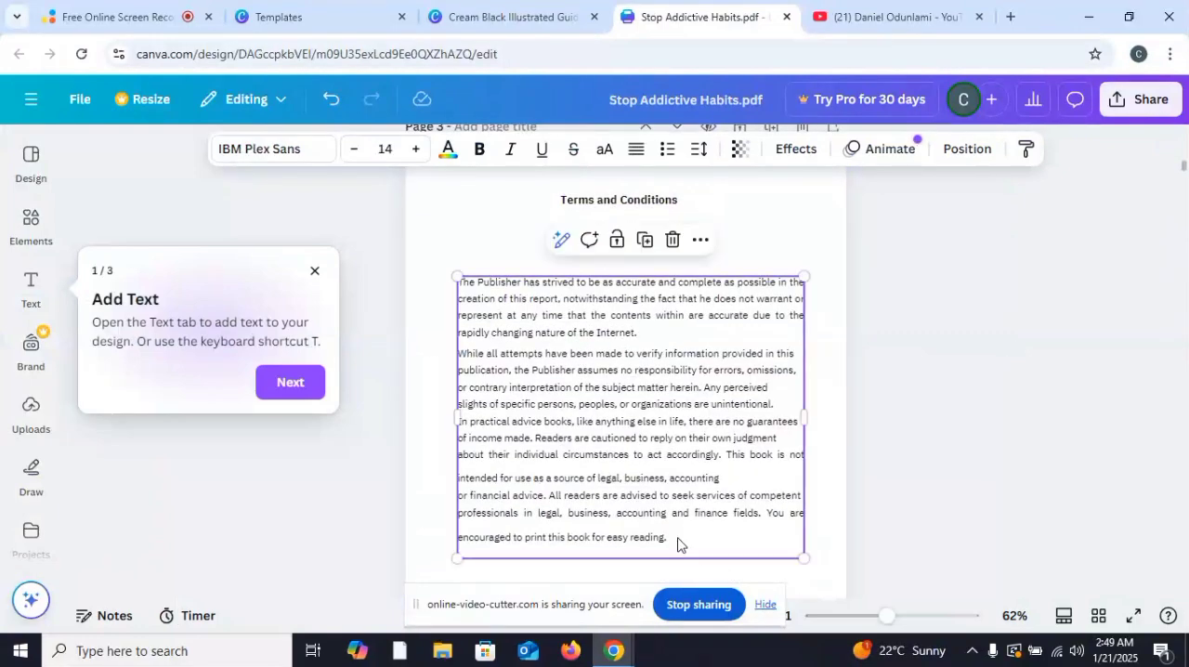
drag(672, 539, 558, 491)
drag(628, 536, 682, 528)
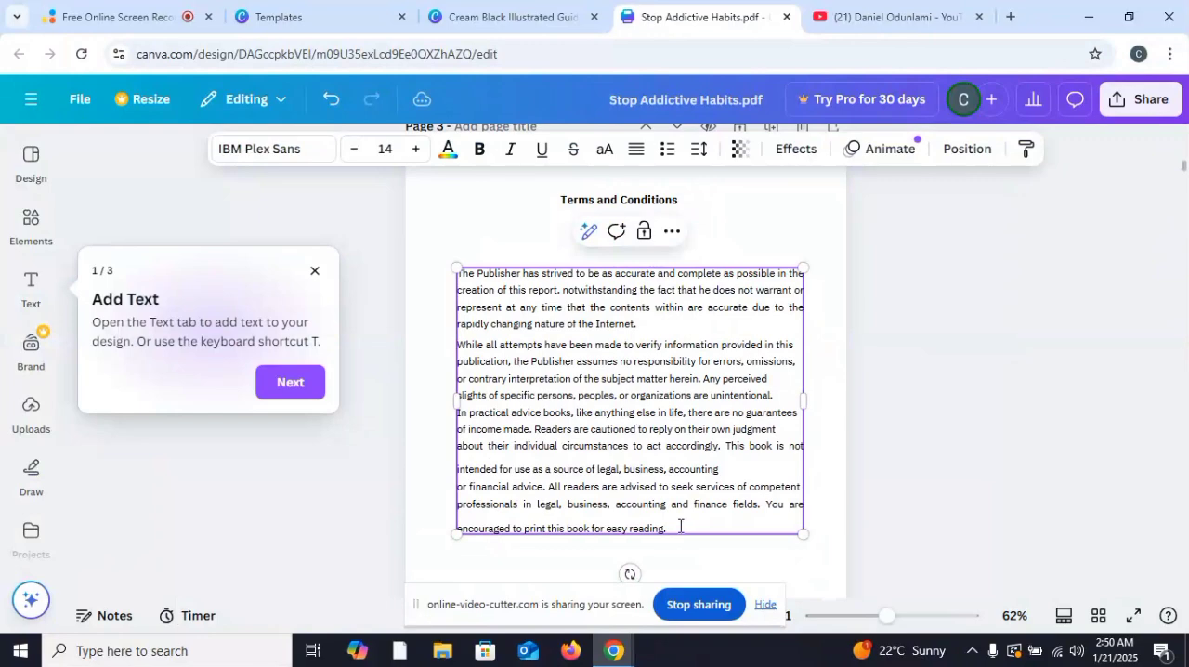
double_click(680, 526)
right_click(615, 436)
click(650, 100)
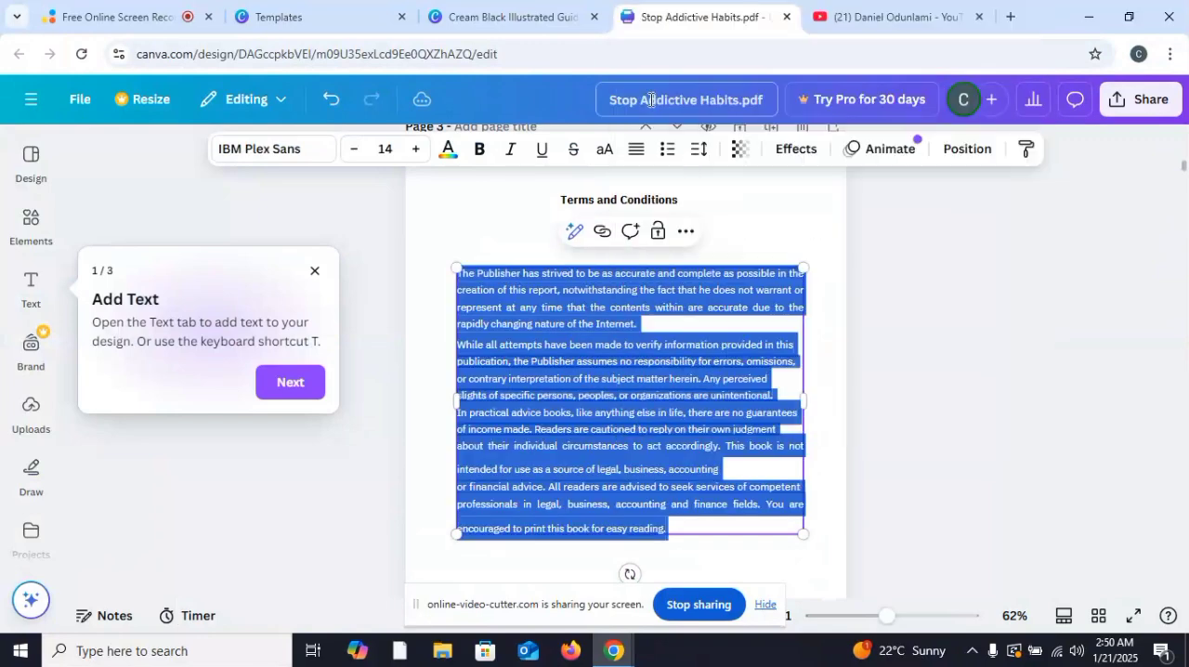
click(506, 17)
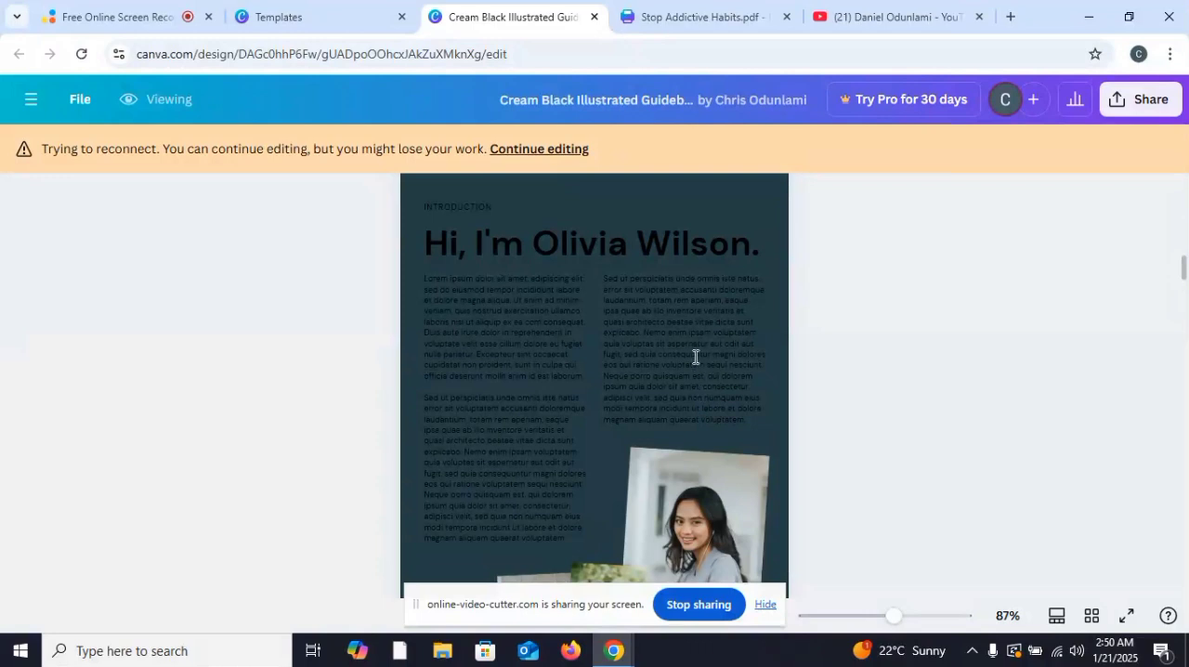
Step: Resume editing the guidebook and delete both columns of placeholder body text from the introduction page
click(553, 166)
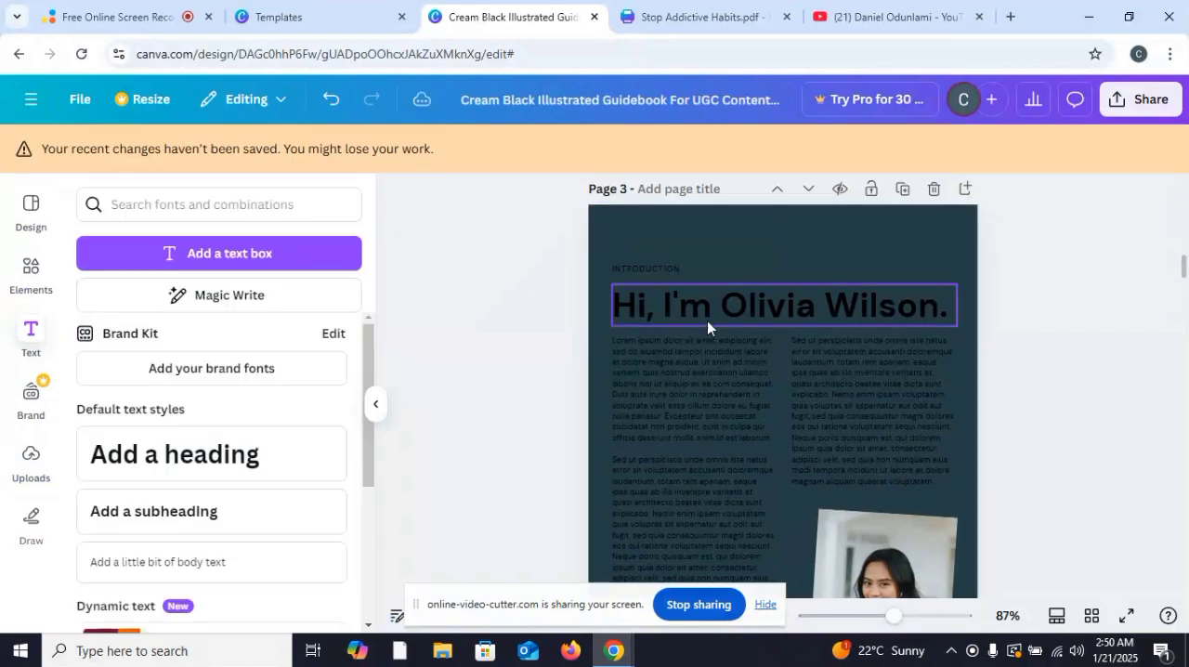
click(709, 370)
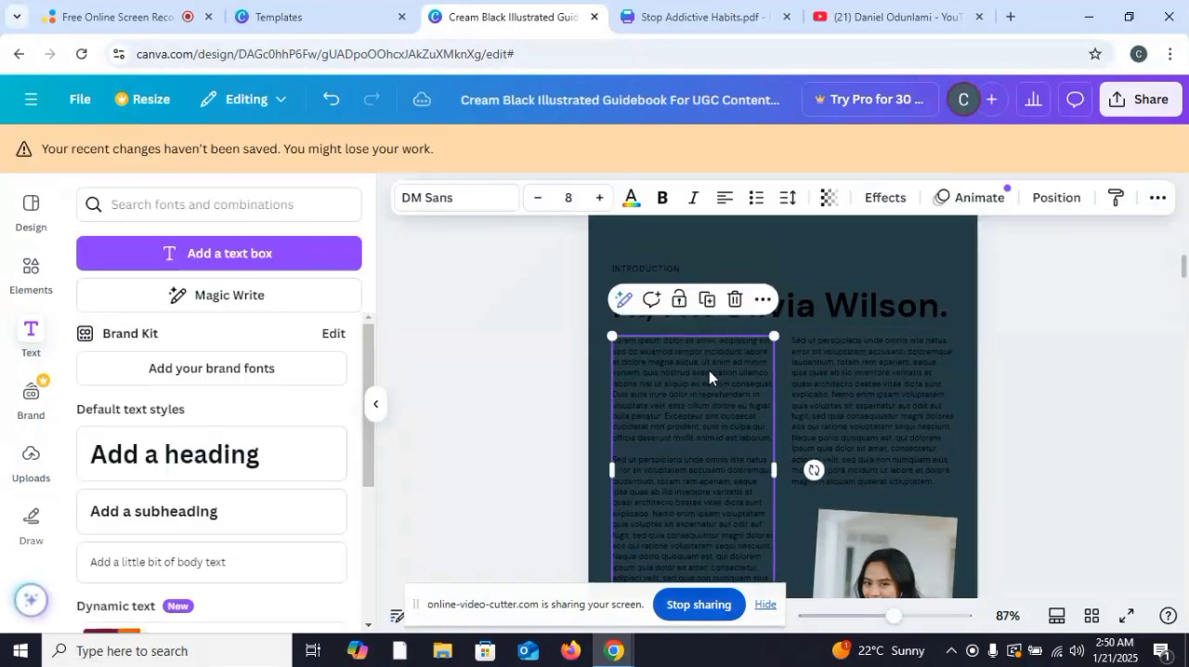
click(734, 299)
click(833, 359)
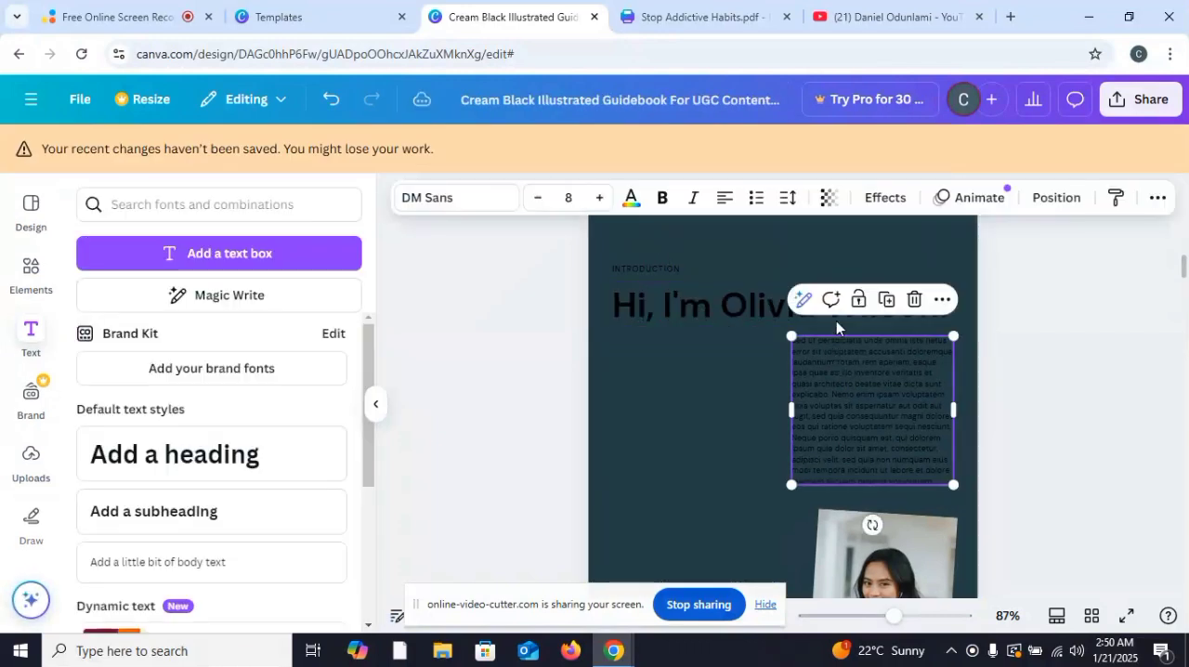
click(914, 301)
Step: Delete the large greeting heading and the small "INTRODUCTION" label from page 3
click(907, 306)
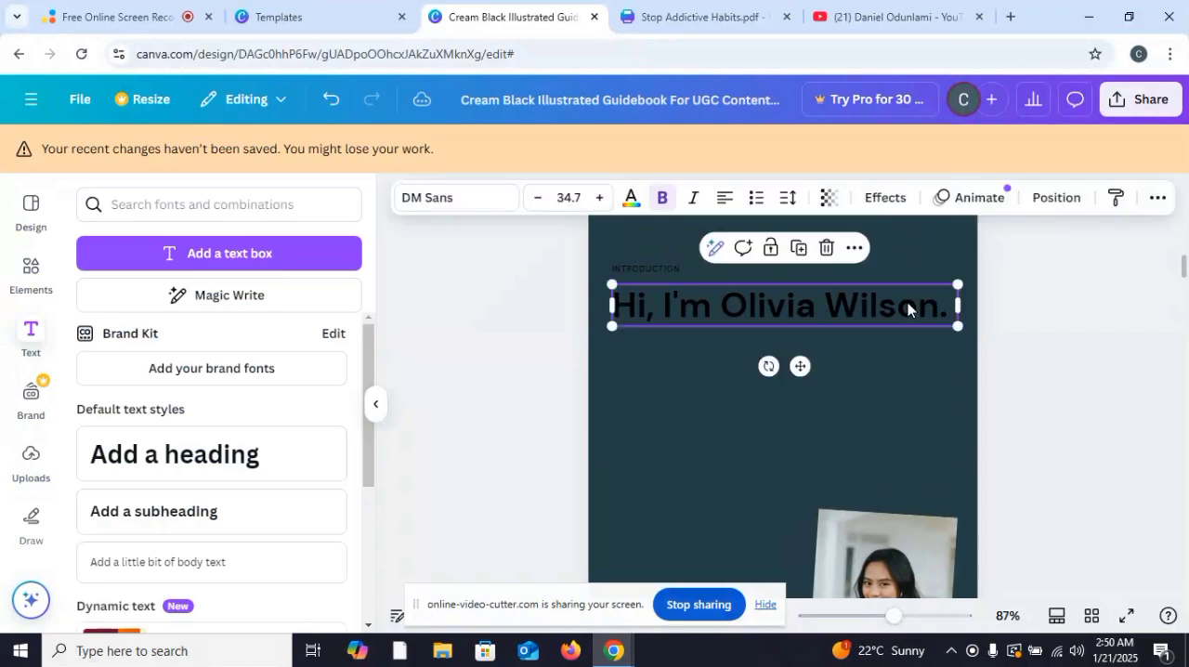
click(827, 249)
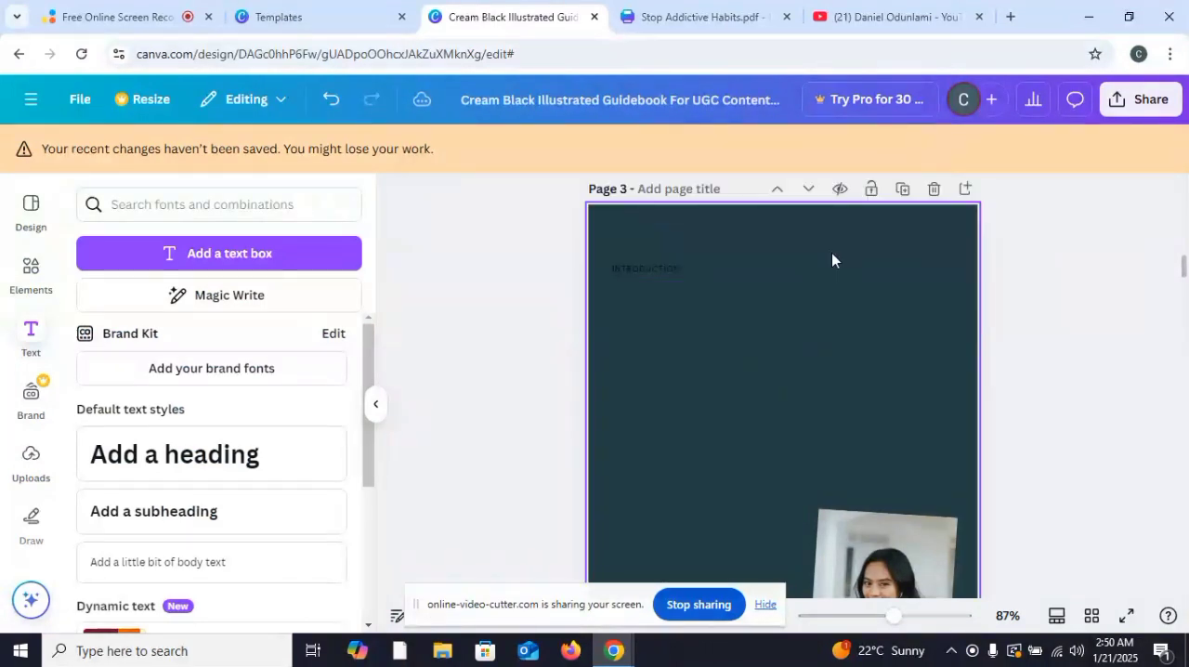
click(673, 268)
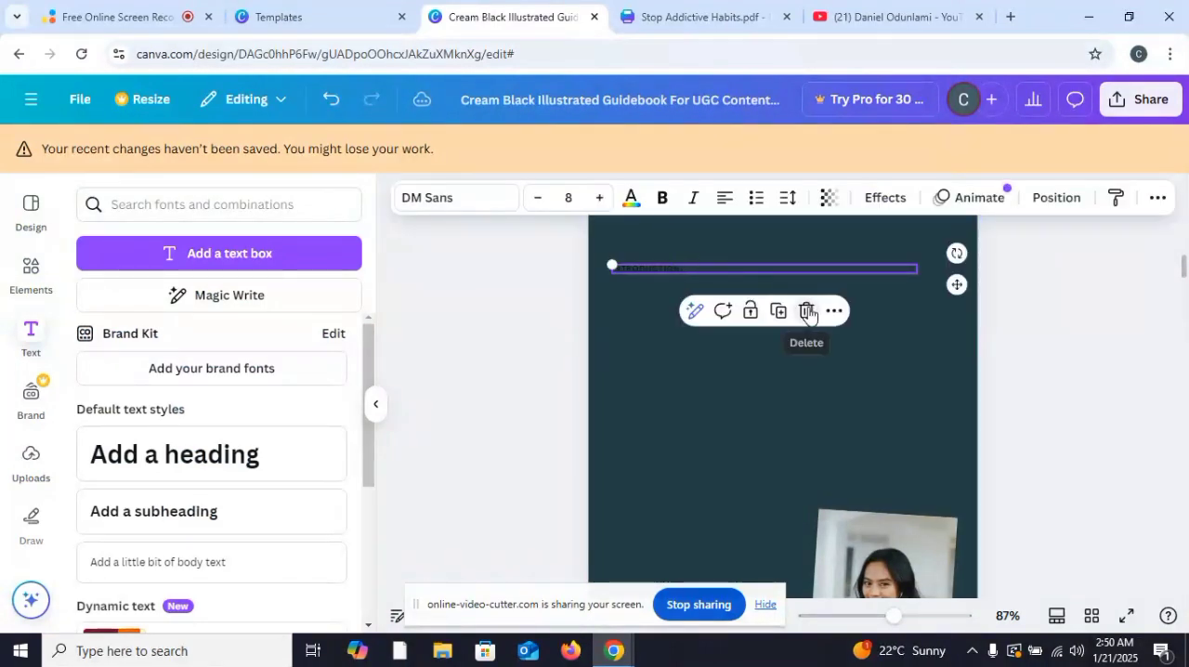
click(808, 314)
Step: Delete the images inside the large portrait frame and the small leftmost photo frame on page 3
click(851, 530)
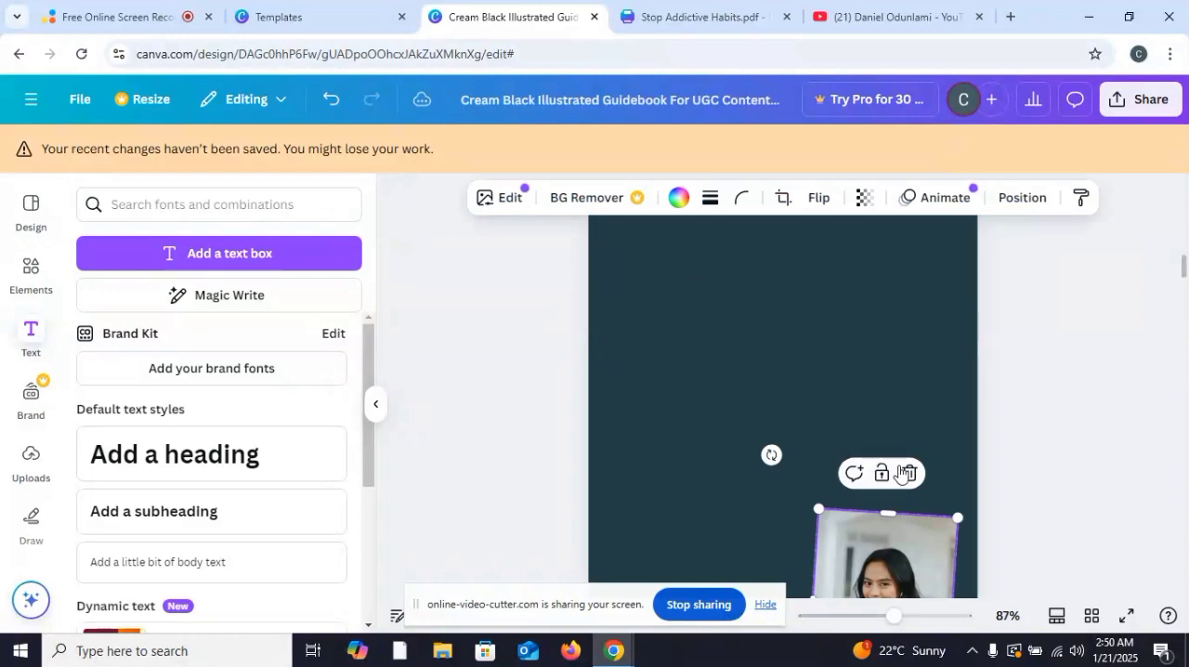
click(907, 473)
scroll(1070, 399, down, 3)
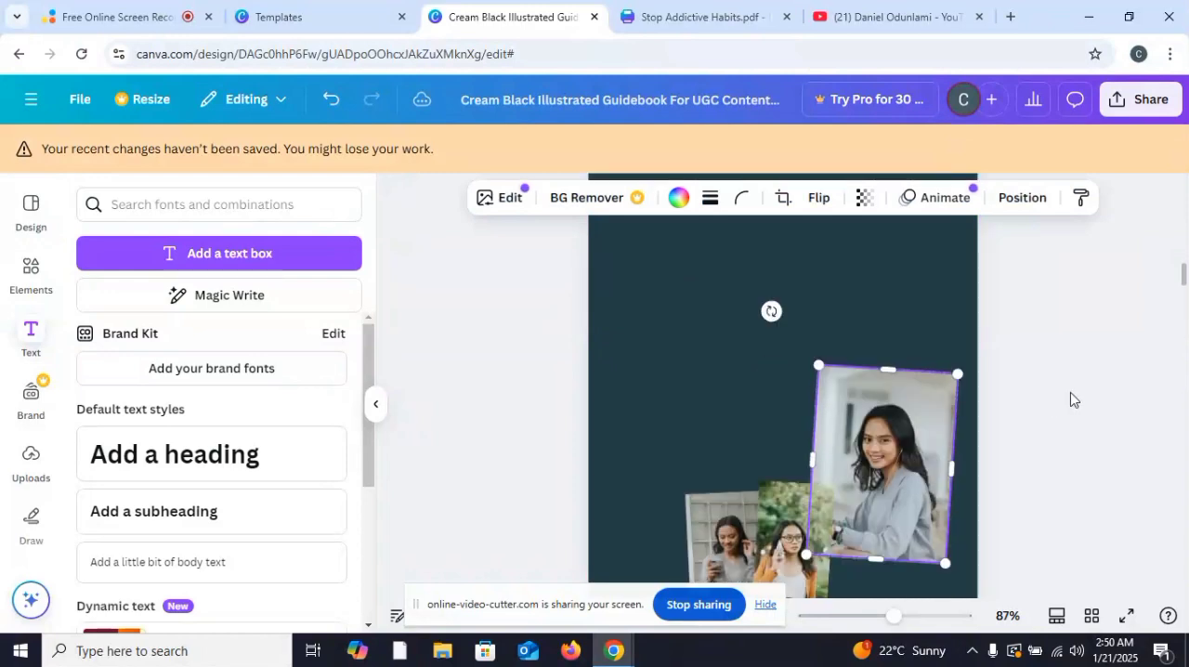
click(909, 298)
click(886, 342)
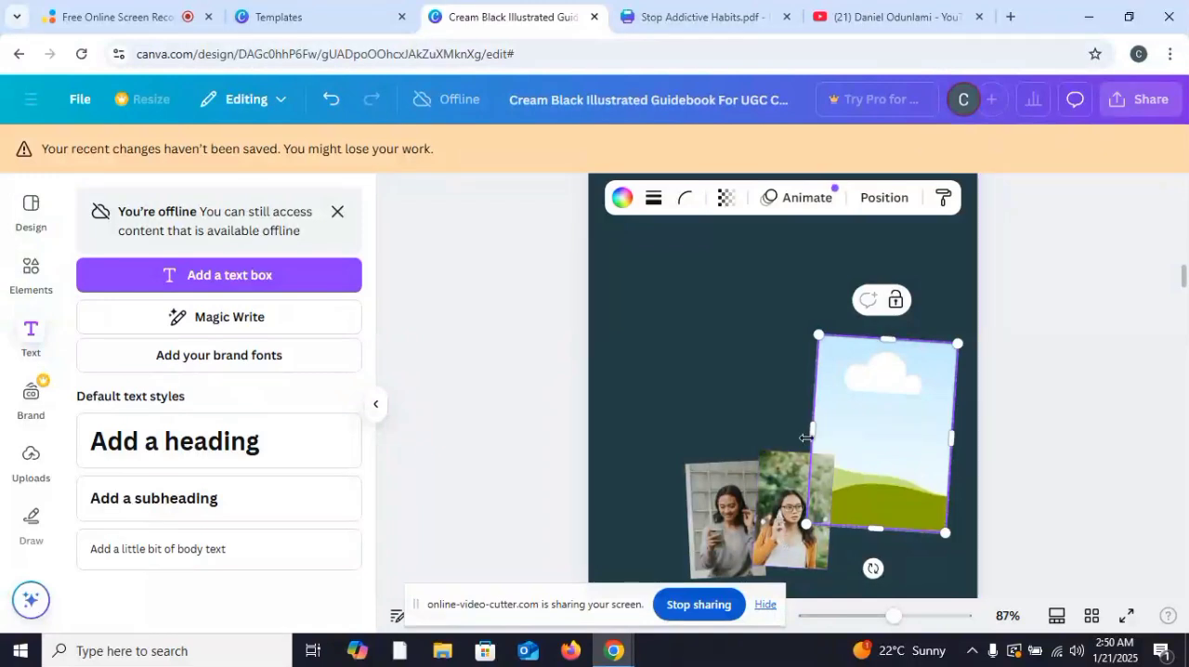
click(759, 509)
click(753, 424)
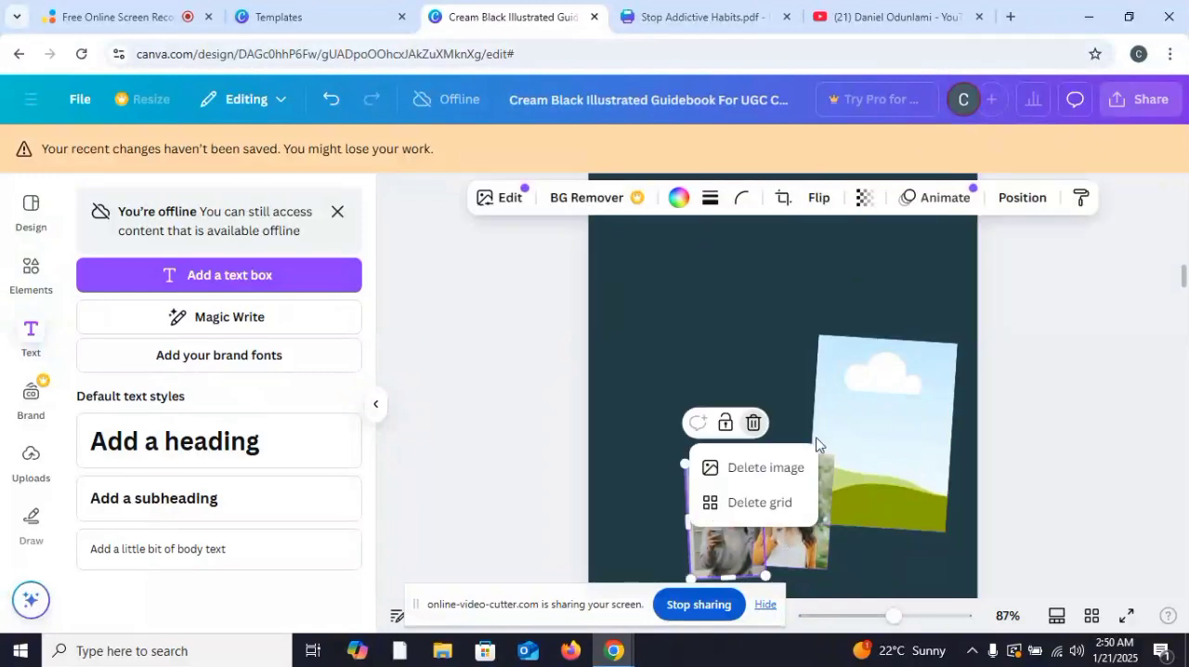
click(775, 469)
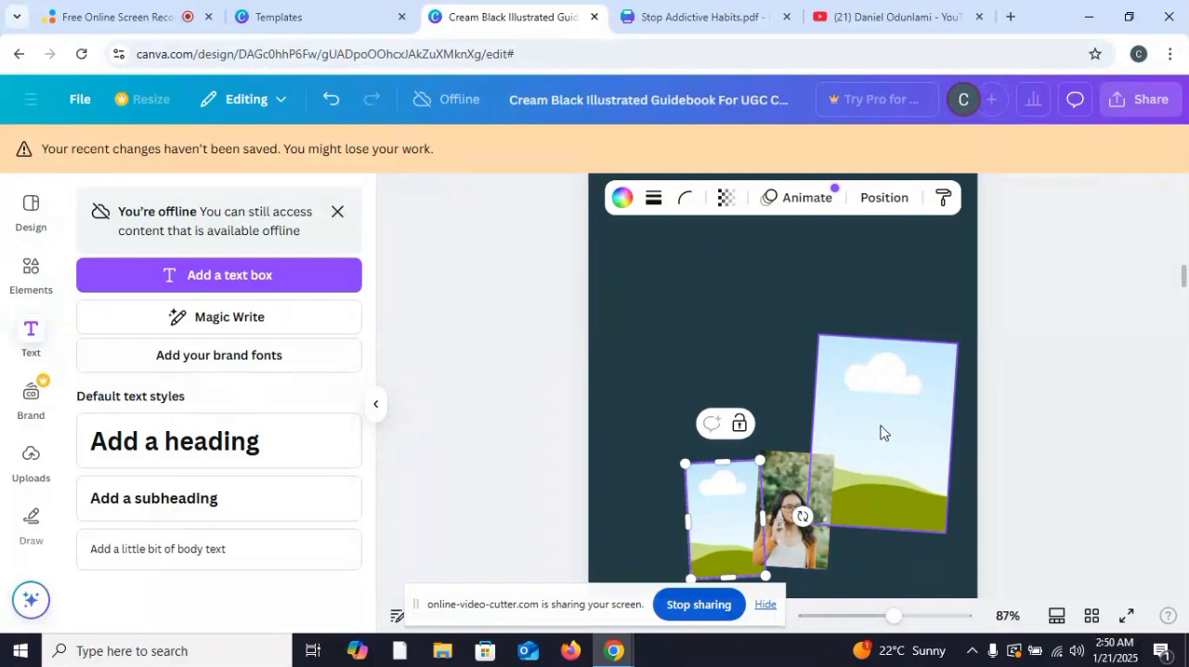
Step: Delete the two empty picture frames and the remaining photo grid from page 3
click(880, 428)
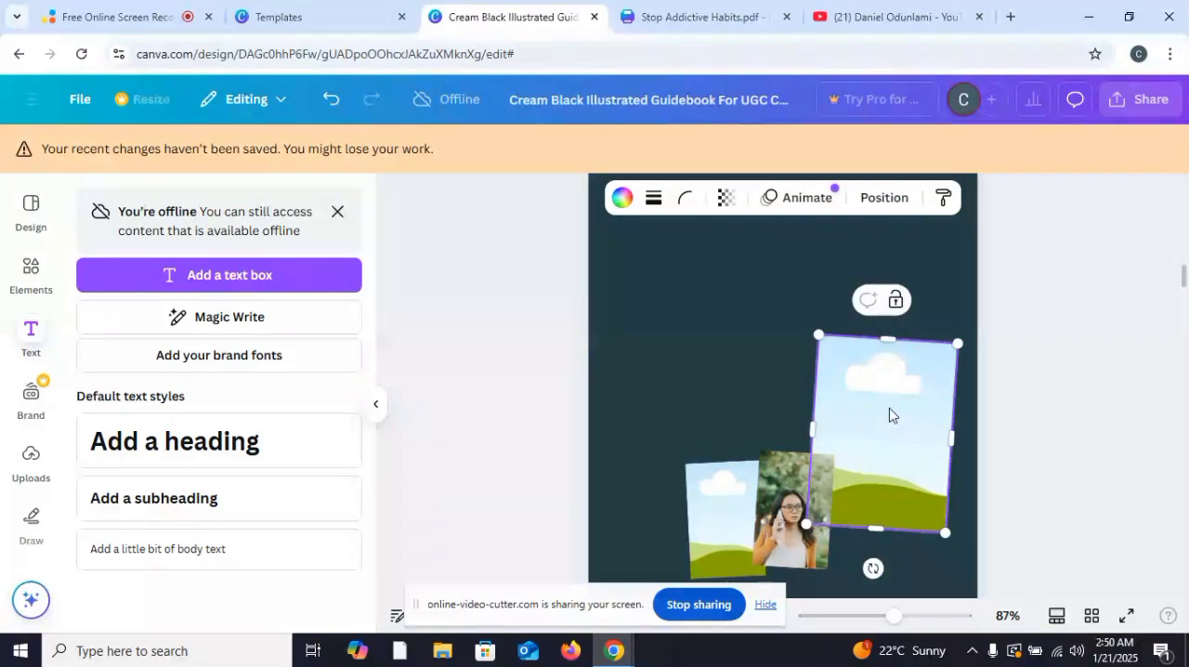
drag(889, 412, 883, 369)
right_click(884, 371)
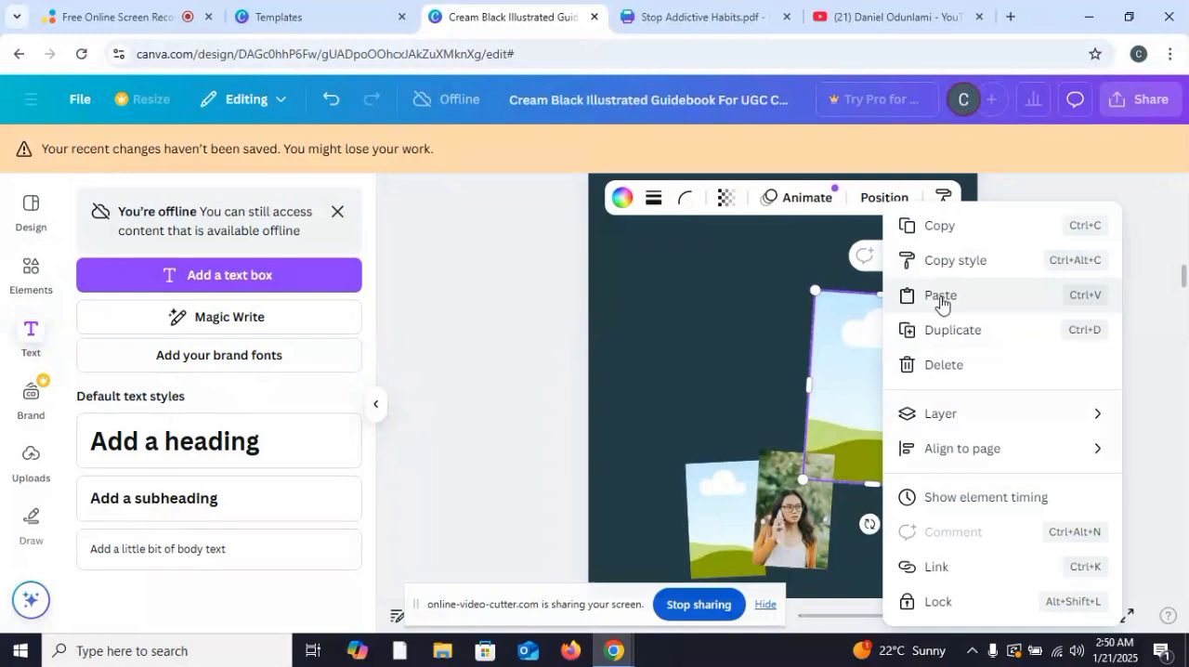
click(936, 364)
right_click(780, 507)
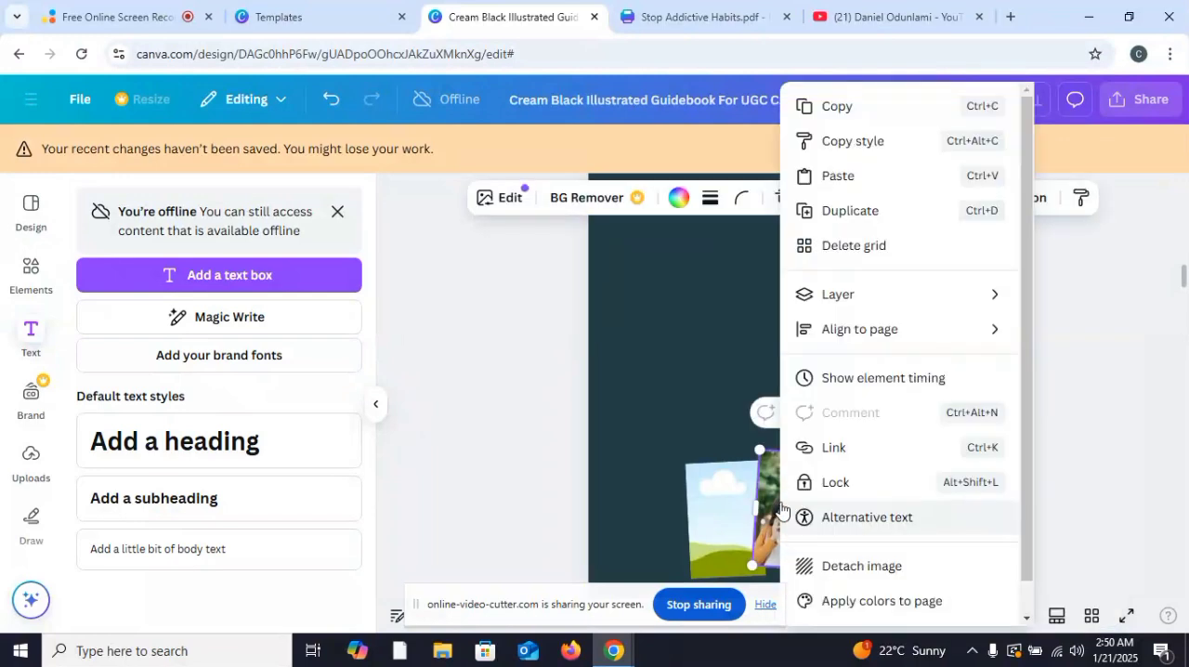
click(839, 245)
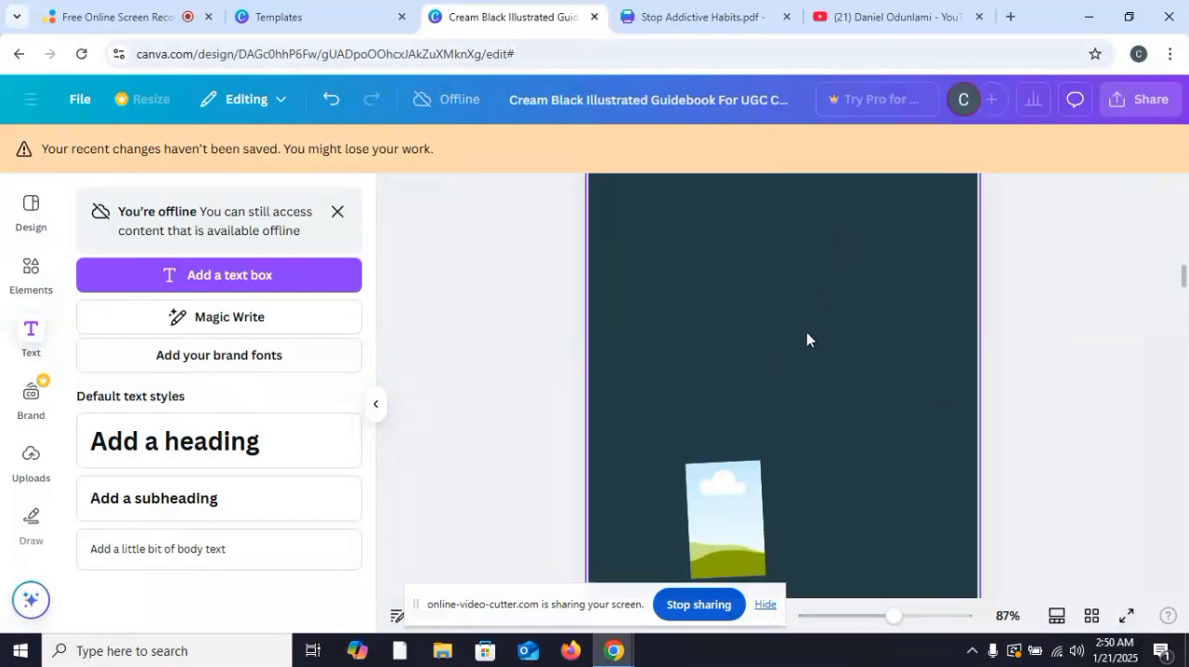
right_click(739, 493)
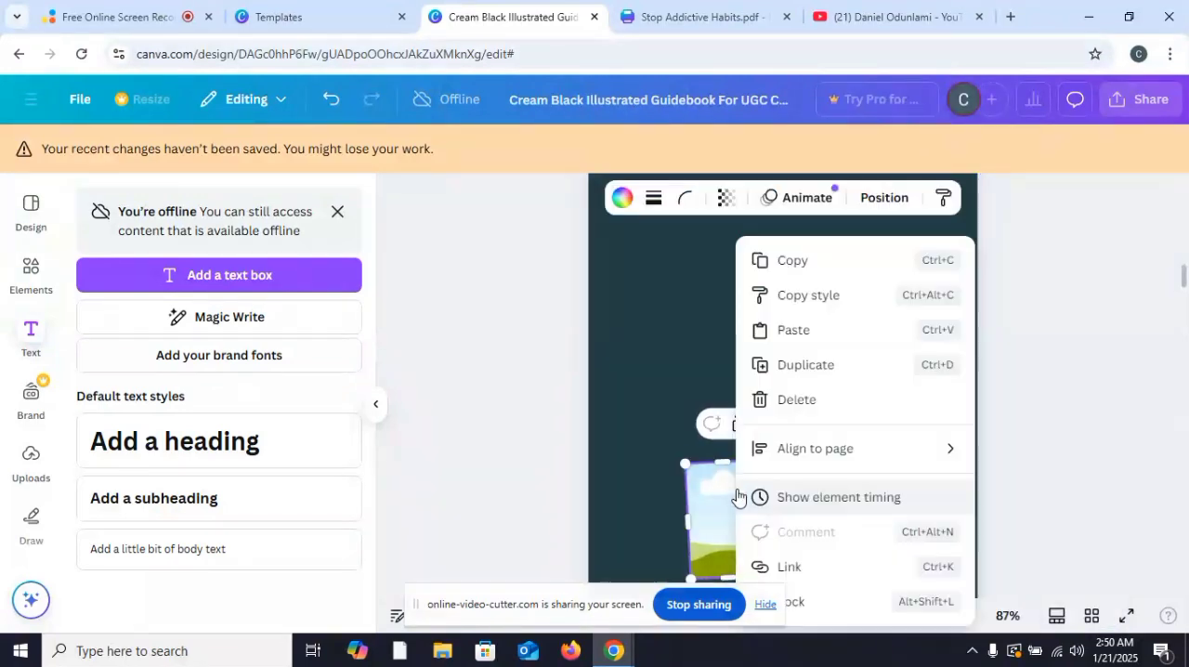
click(770, 398)
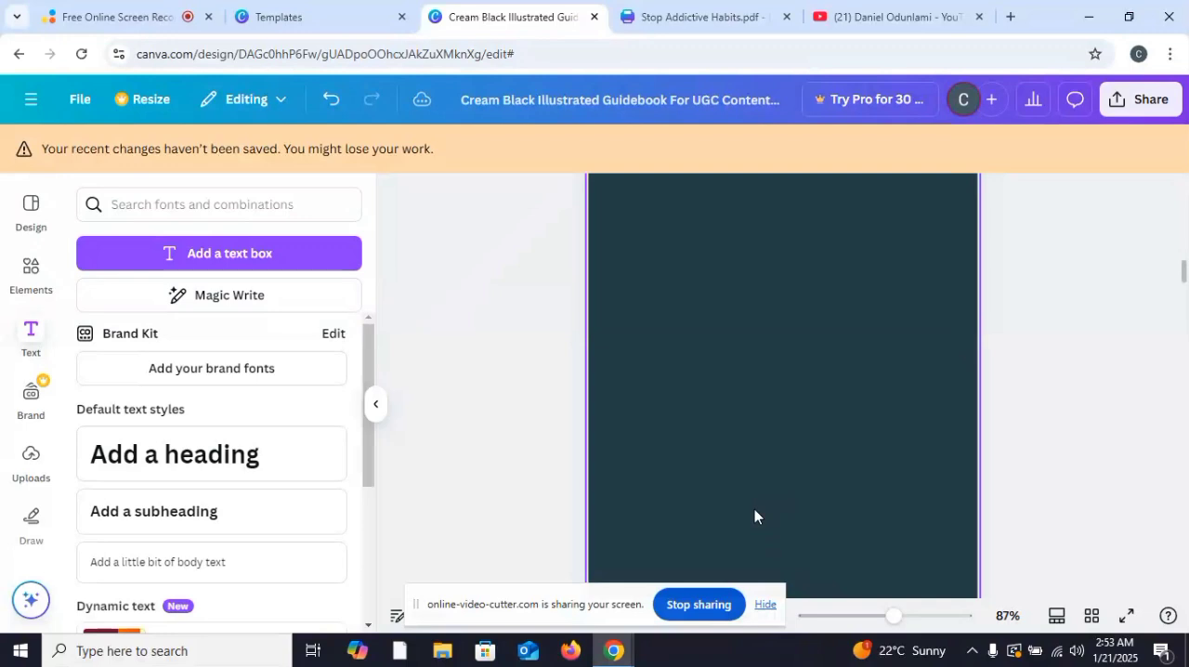
Step: Delete the website address and the social media handle from the footer of page 3
scroll(754, 516, down, 1)
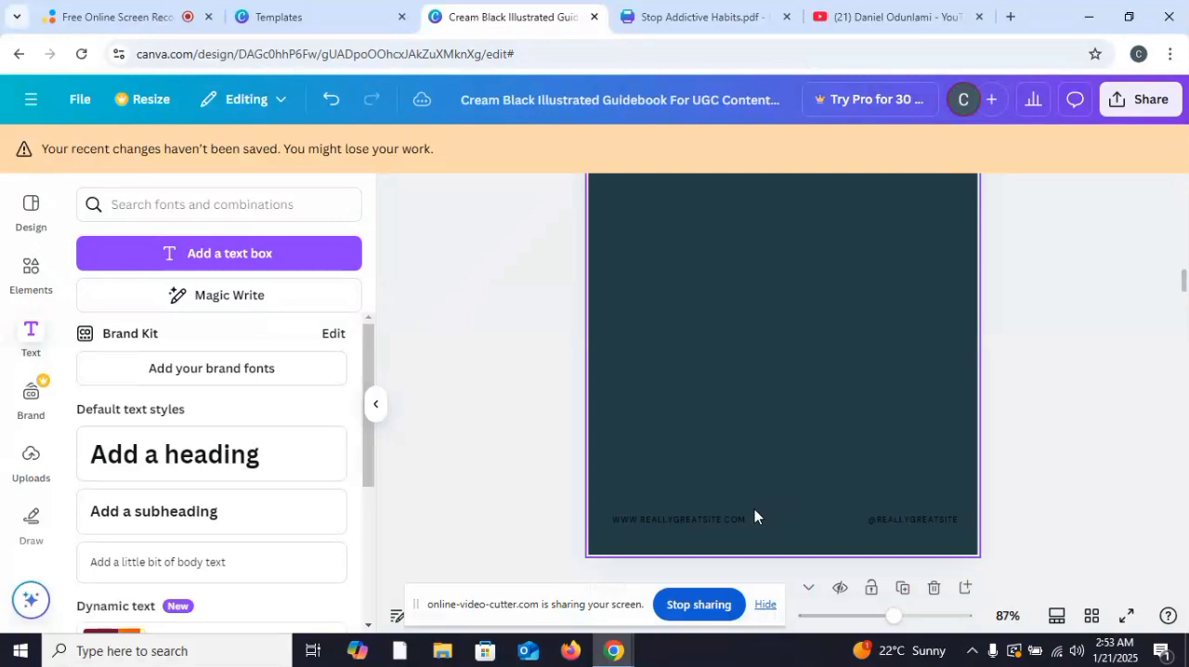
click(706, 523)
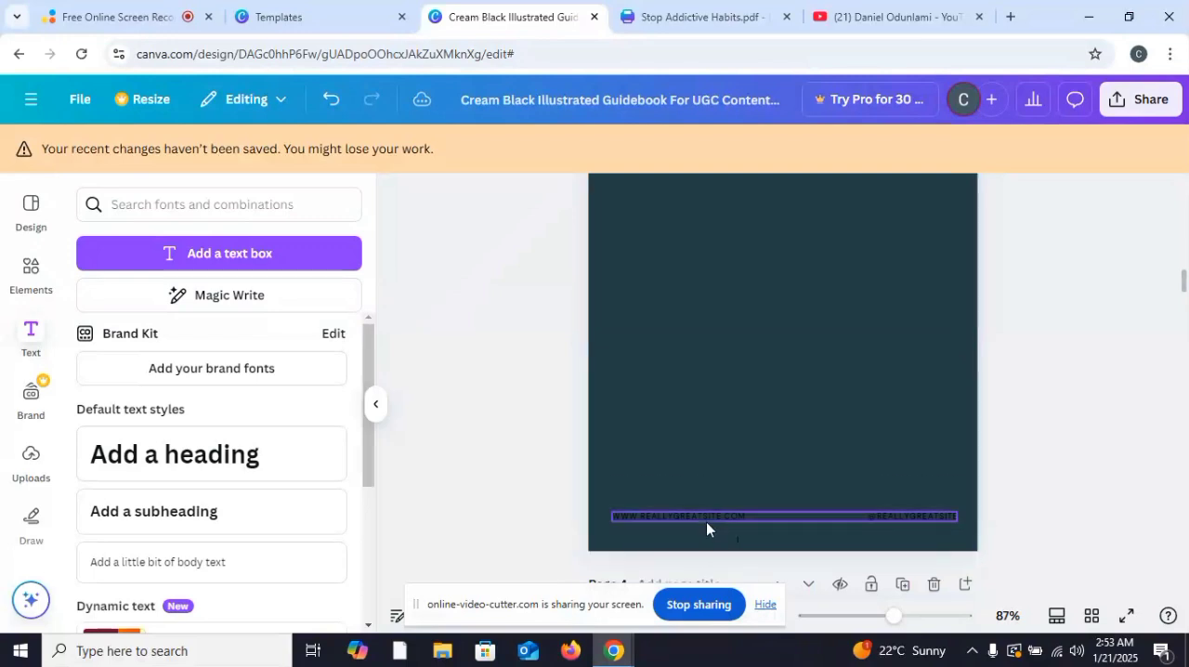
click(706, 522)
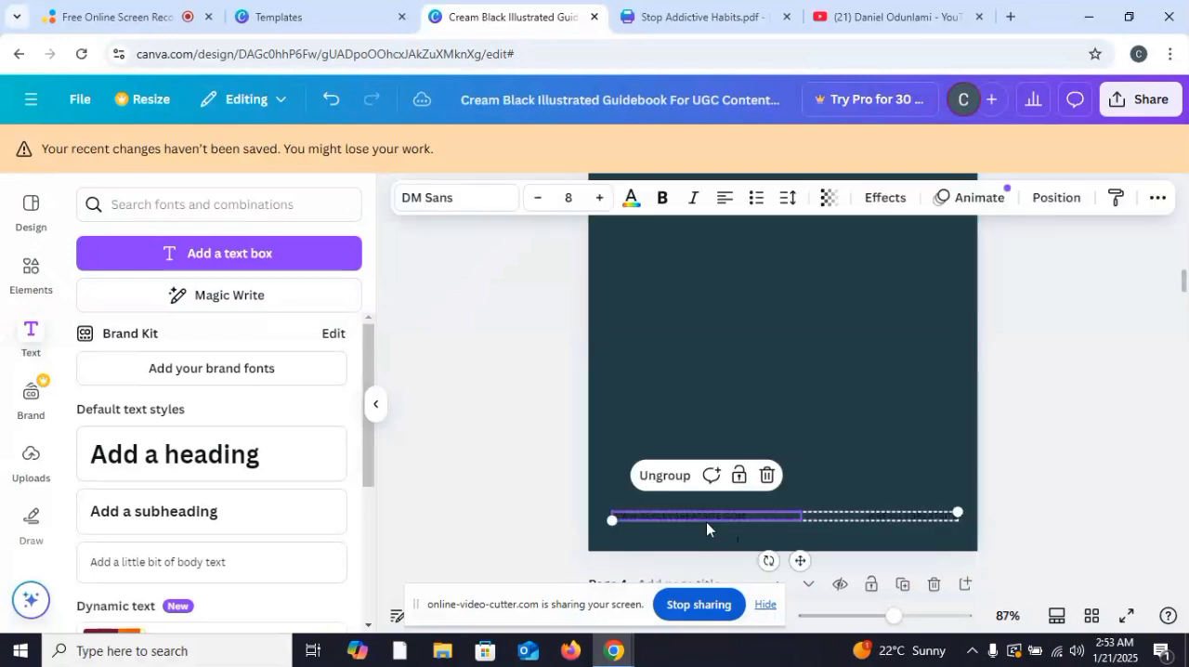
click(766, 477)
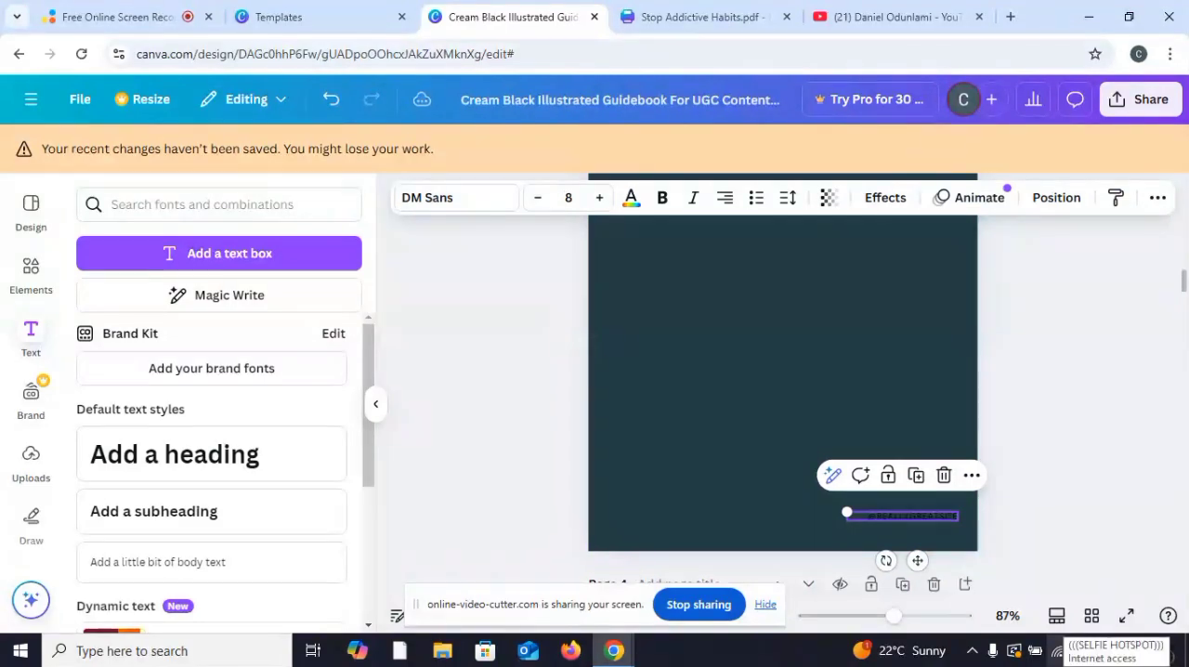
click(1057, 651)
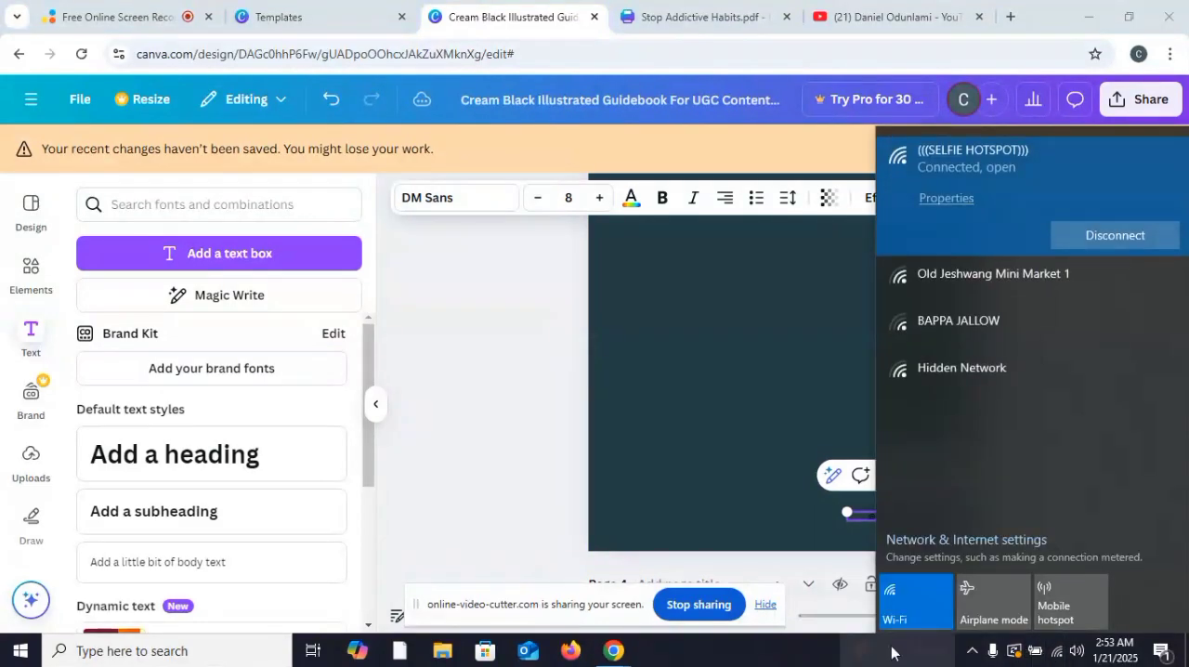
click(788, 663)
click(942, 477)
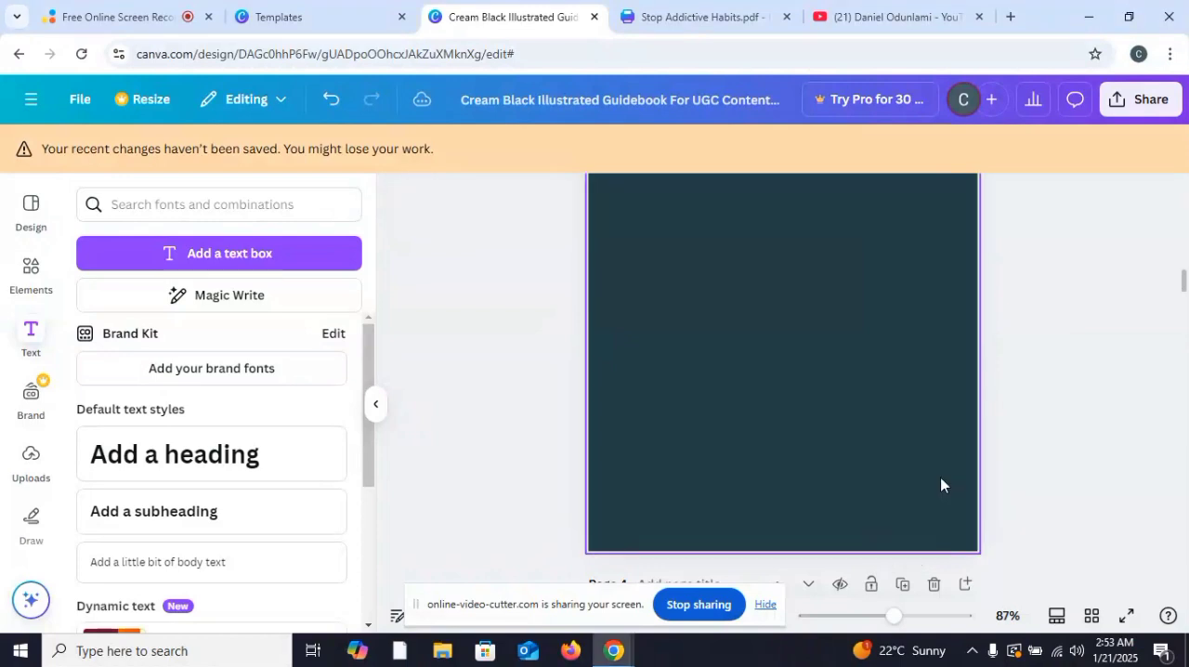
Step: Add a body text box to page 3 and replace its placeholder with the copied legal notice text
scroll(860, 415, up, 4)
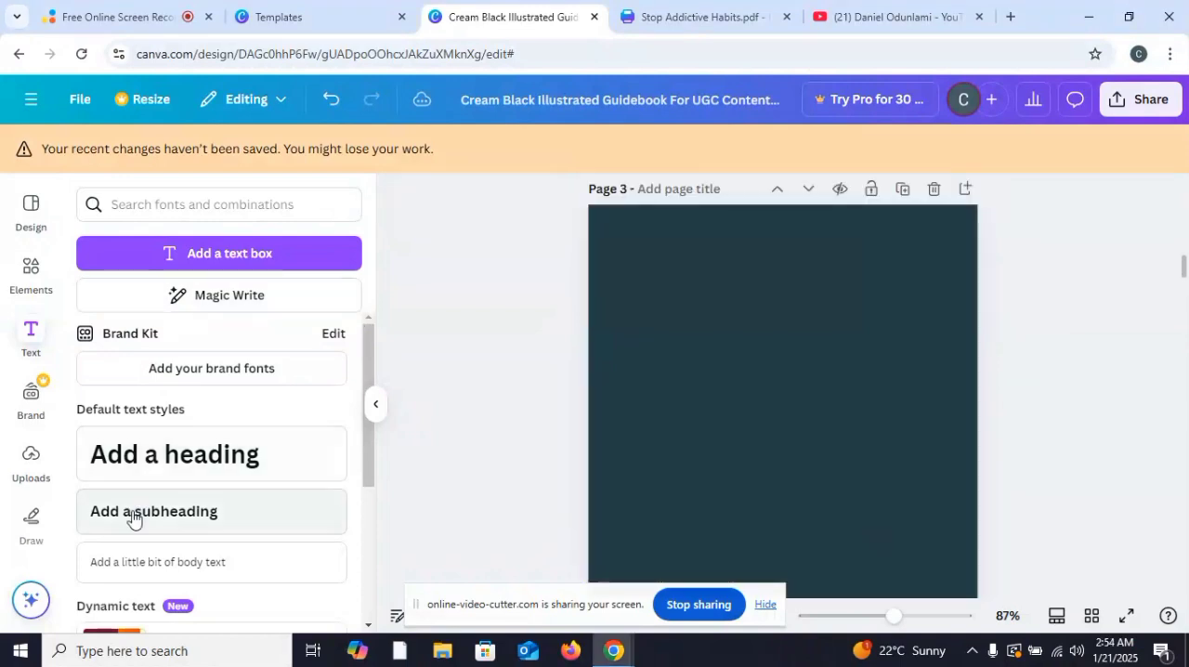
scroll(130, 521, down, 1)
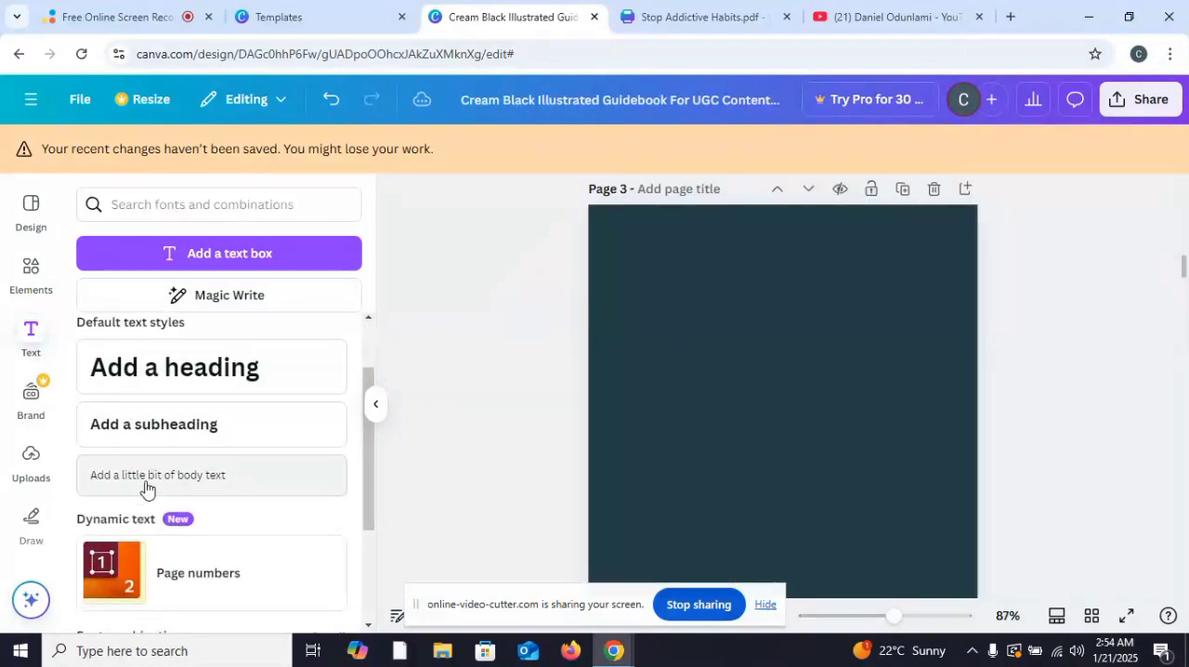
click(146, 489)
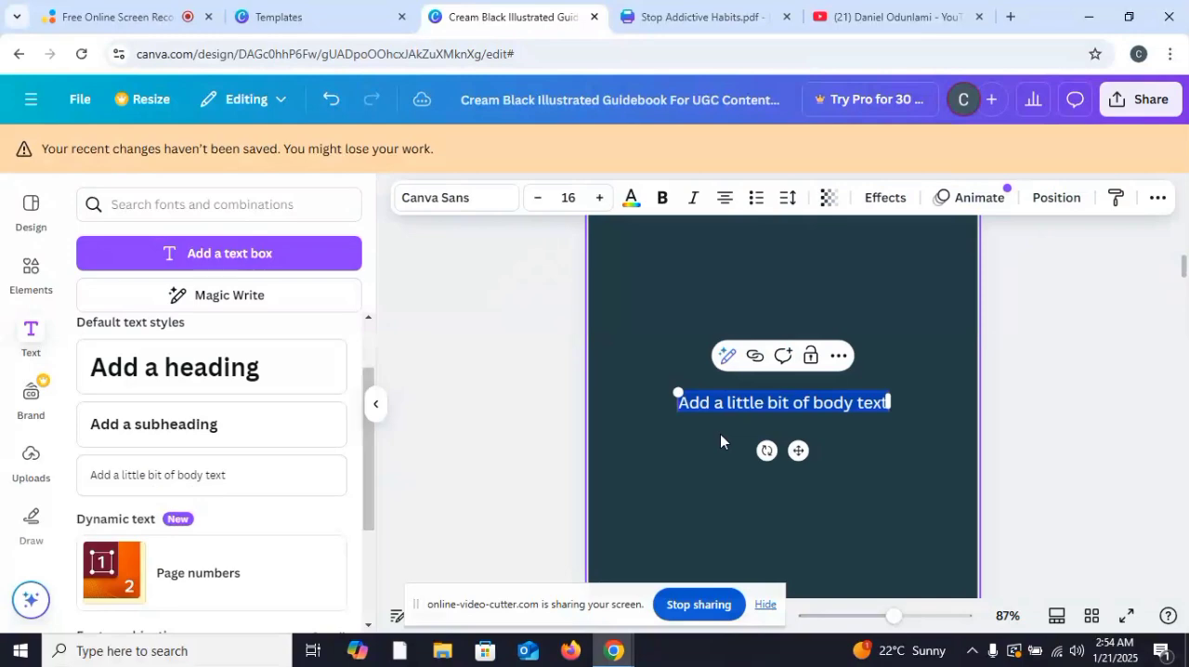
key(ctrl+v)
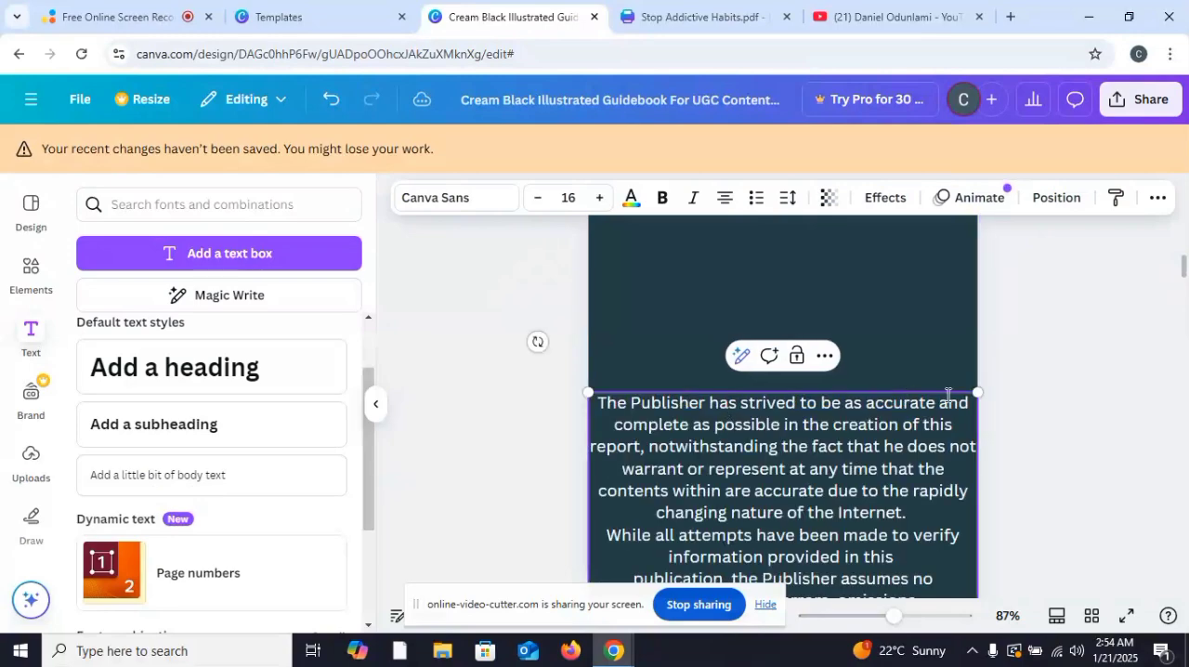
click(1035, 399)
Step: Scale the legal notice text box down to font size 14 and position it within page 3
drag(889, 427, 804, 58)
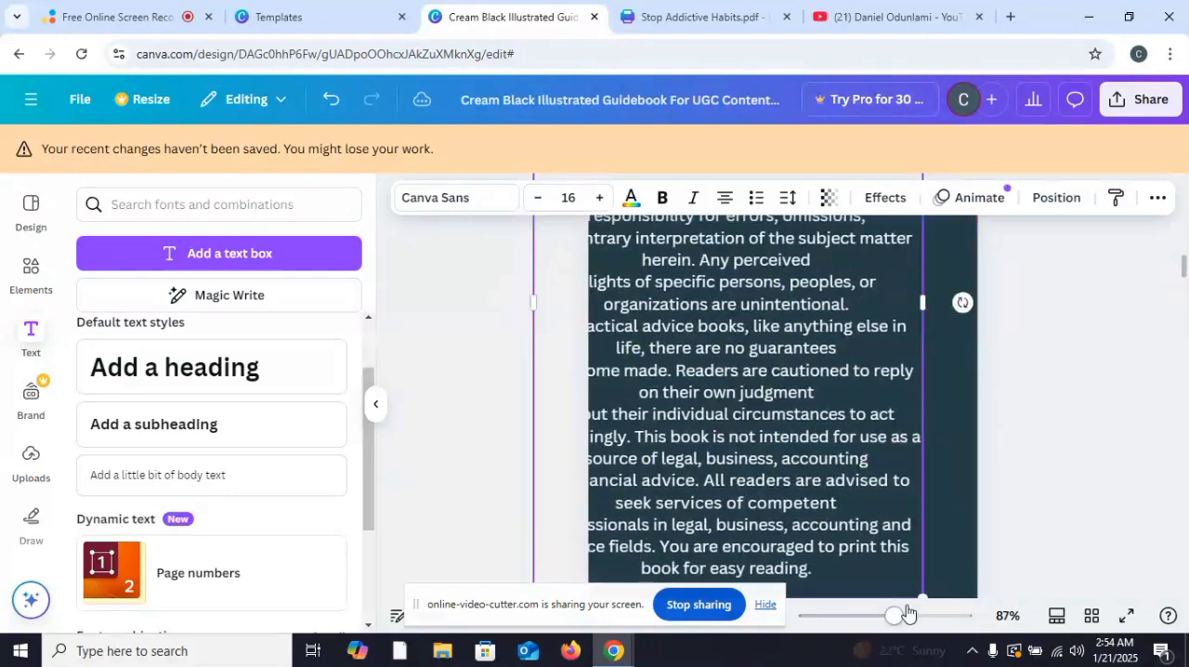
drag(923, 599, 905, 498)
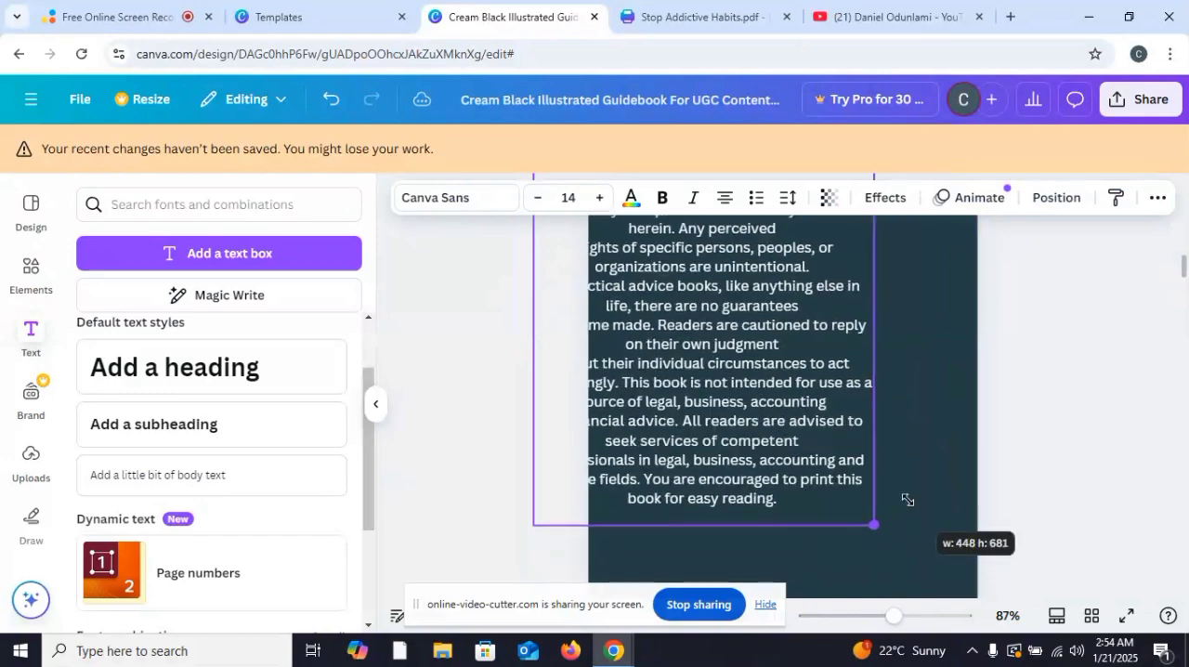
drag(806, 388, 866, 501)
drag(888, 628, 852, 621)
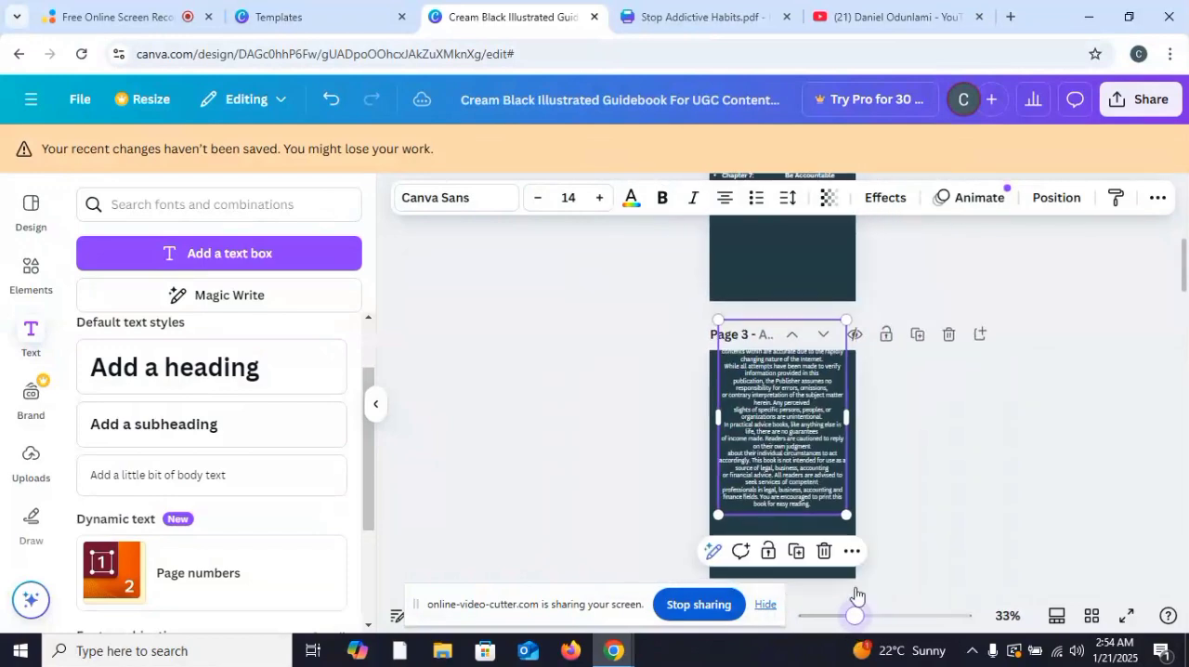
drag(810, 466, 809, 464)
click(1037, 484)
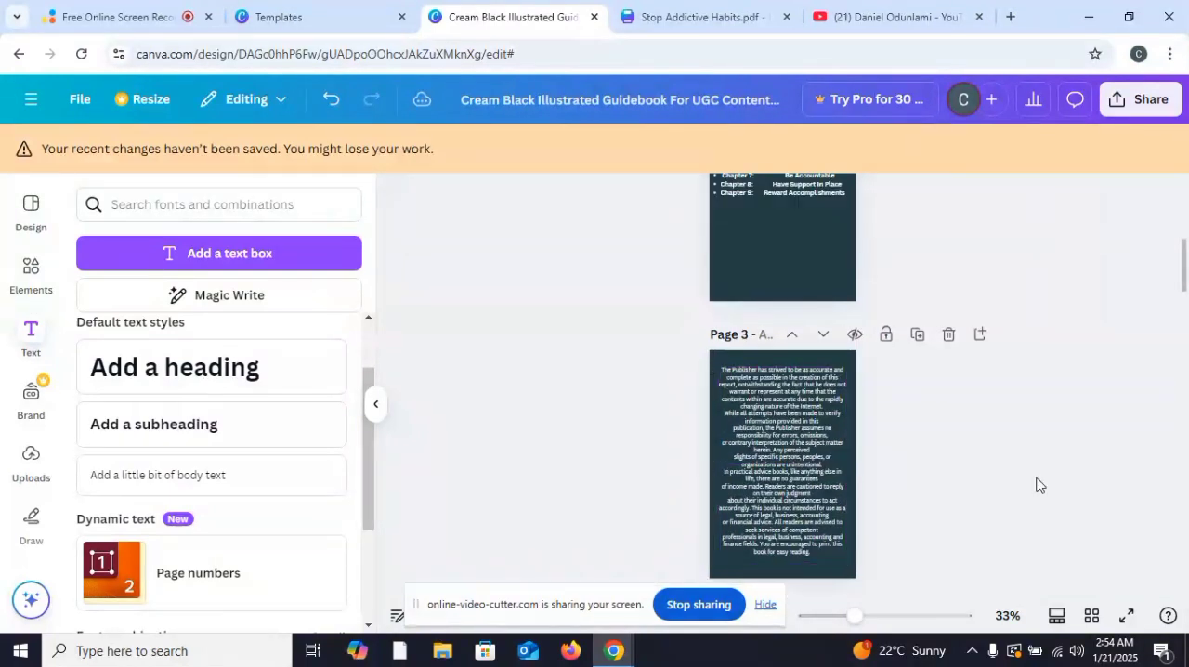
Step: Left-align the legal notice text on page 3
click(796, 466)
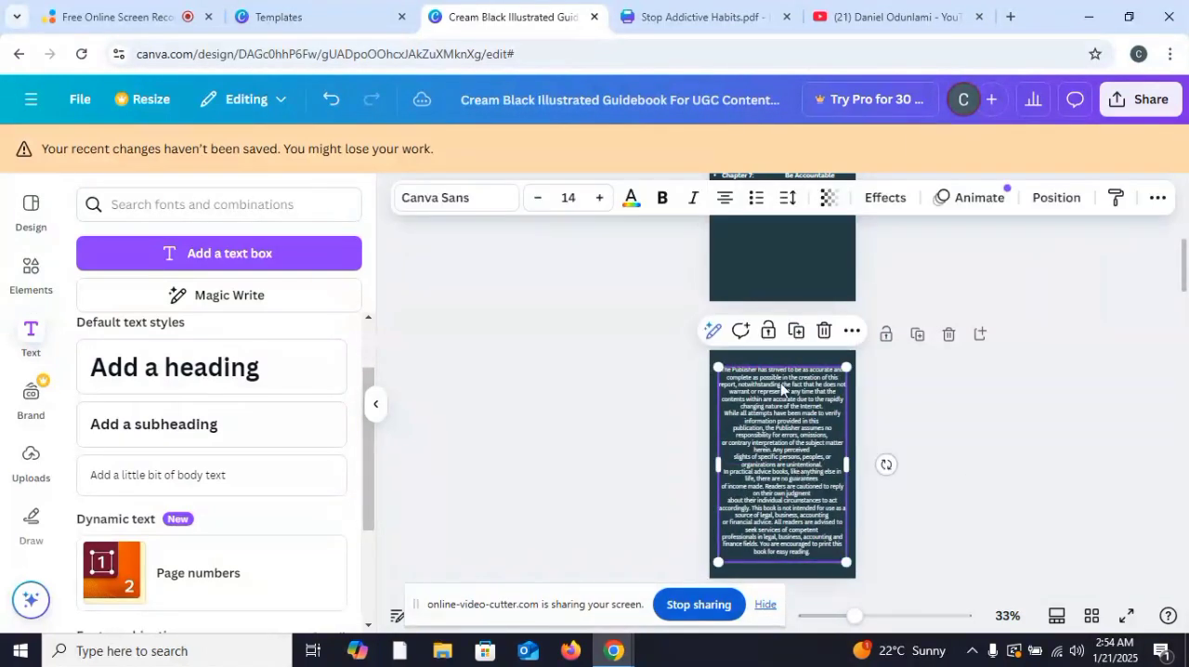
click(724, 203)
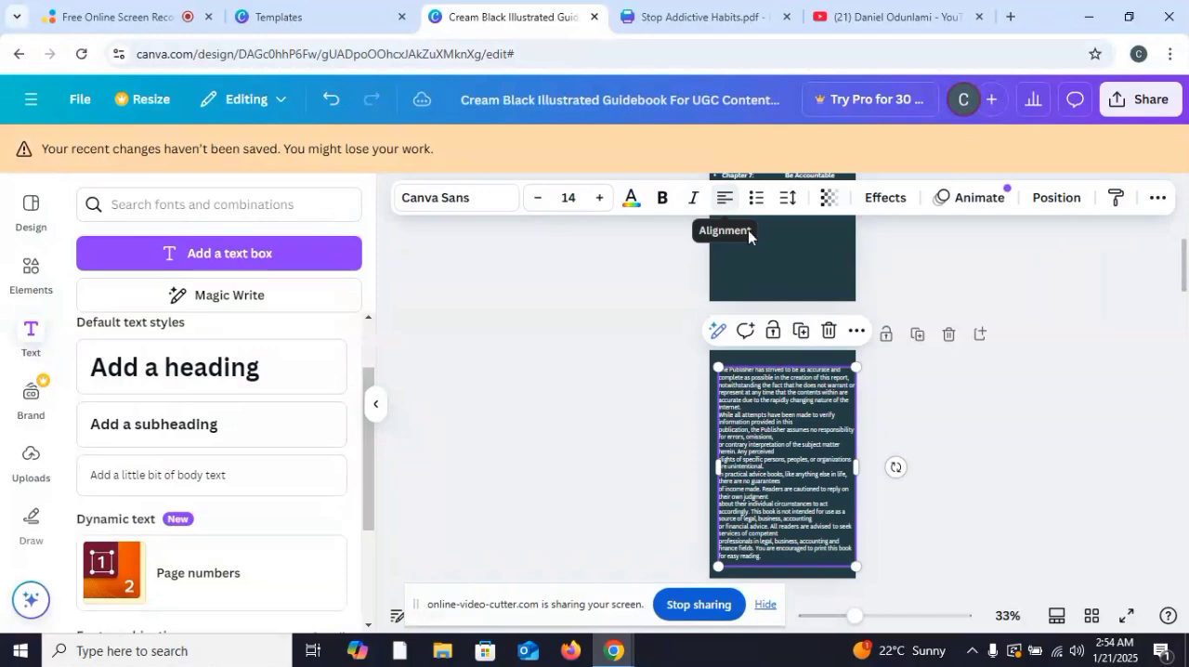
click(1003, 431)
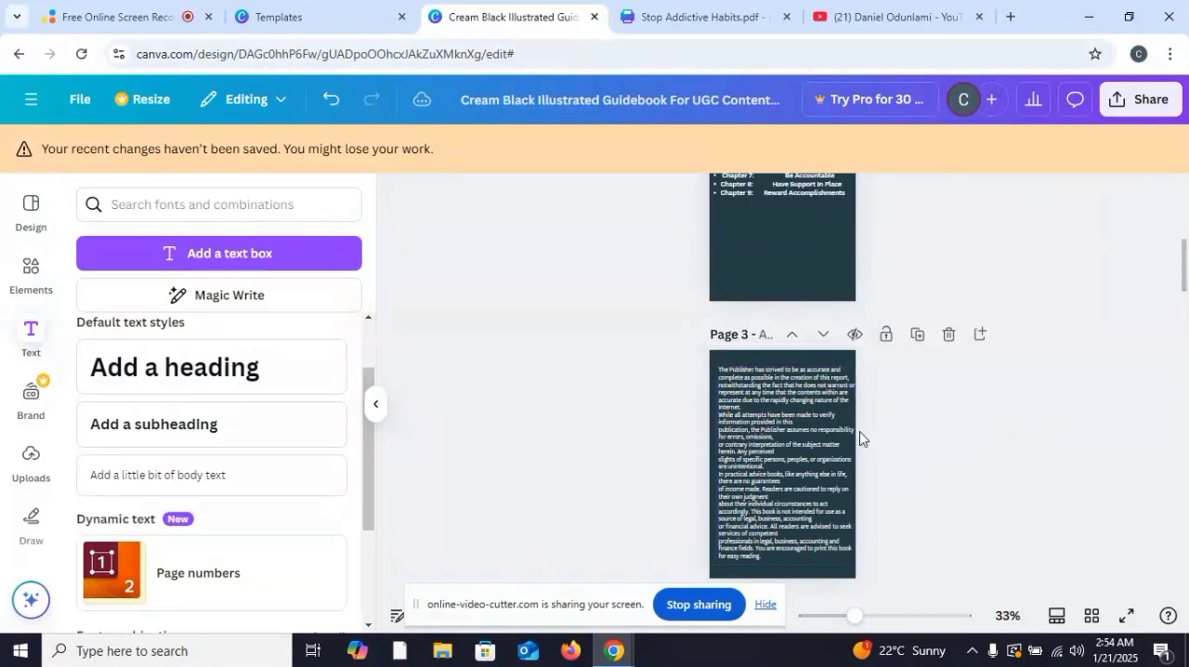
Step: Look over the cover and contents pages, switch to the YouTube tab and view the channel's videos
scroll(859, 438, up, 10)
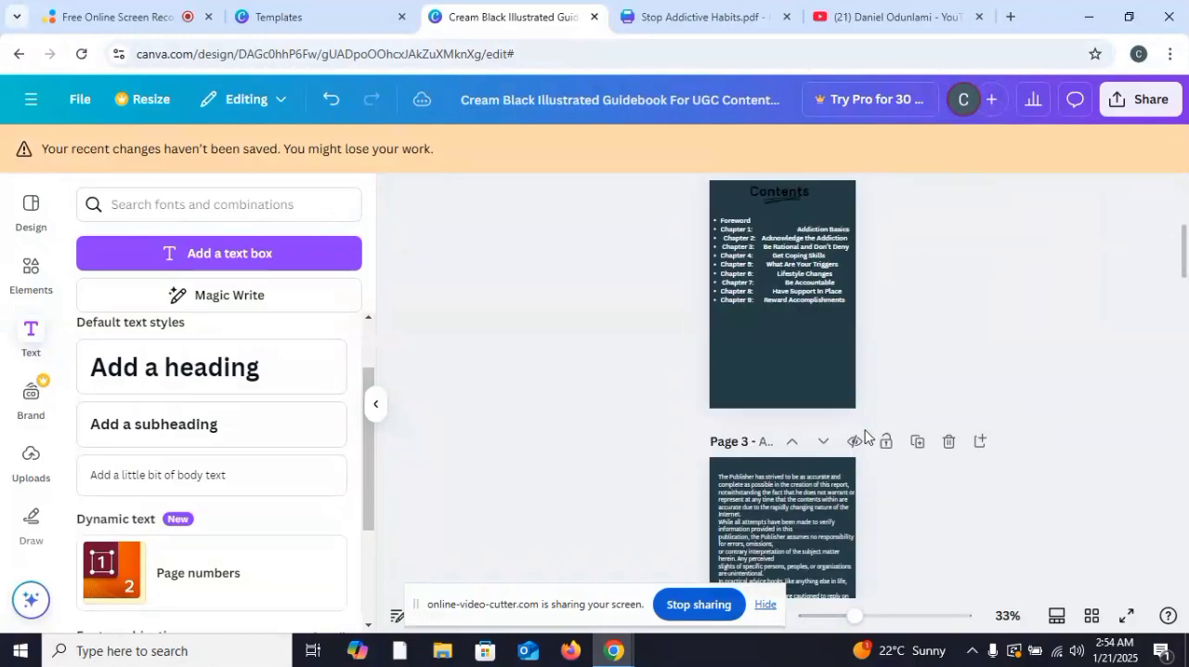
scroll(865, 437, down, 3)
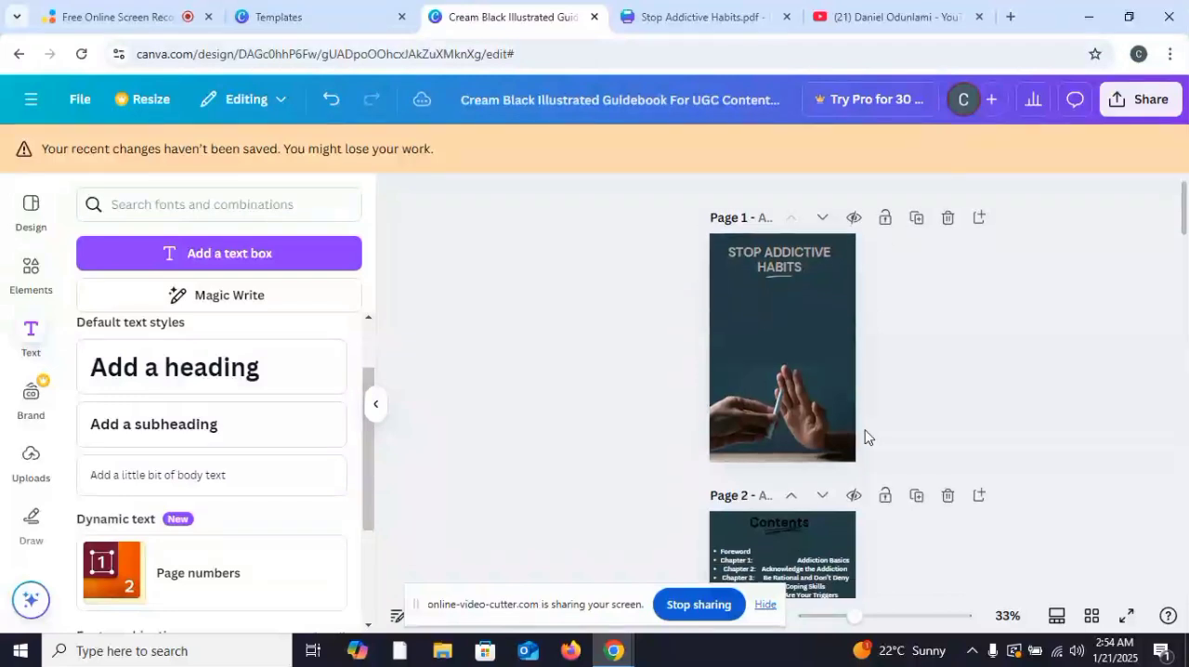
scroll(864, 437, up, 3)
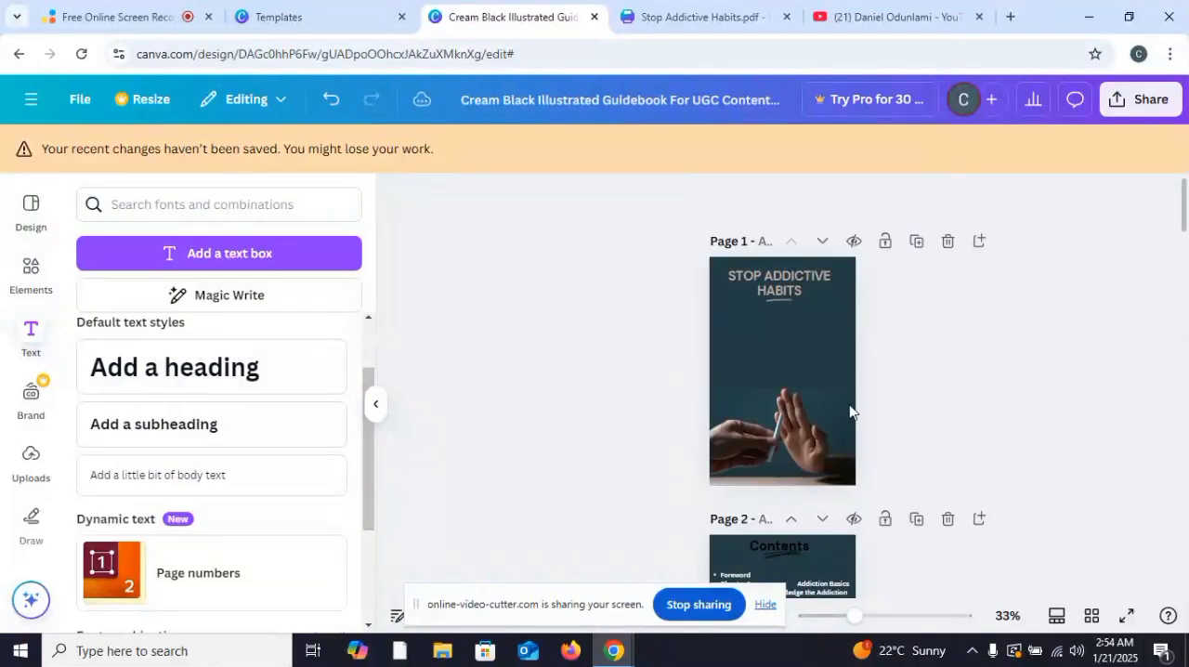
click(896, 16)
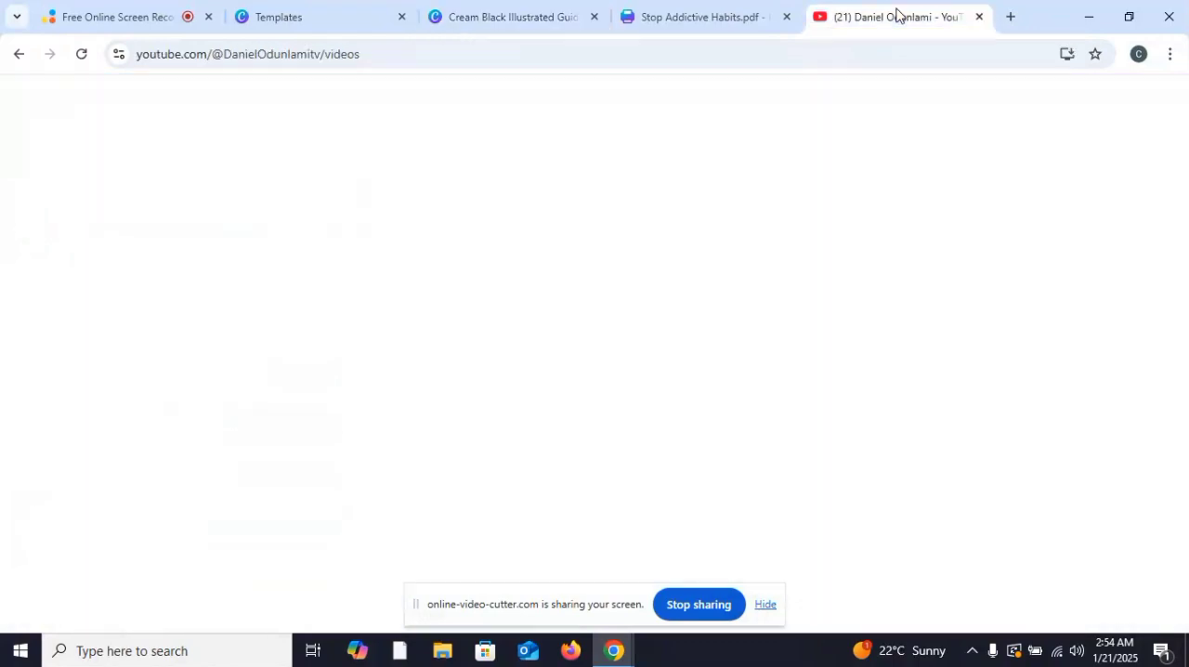
scroll(691, 308, down, 2)
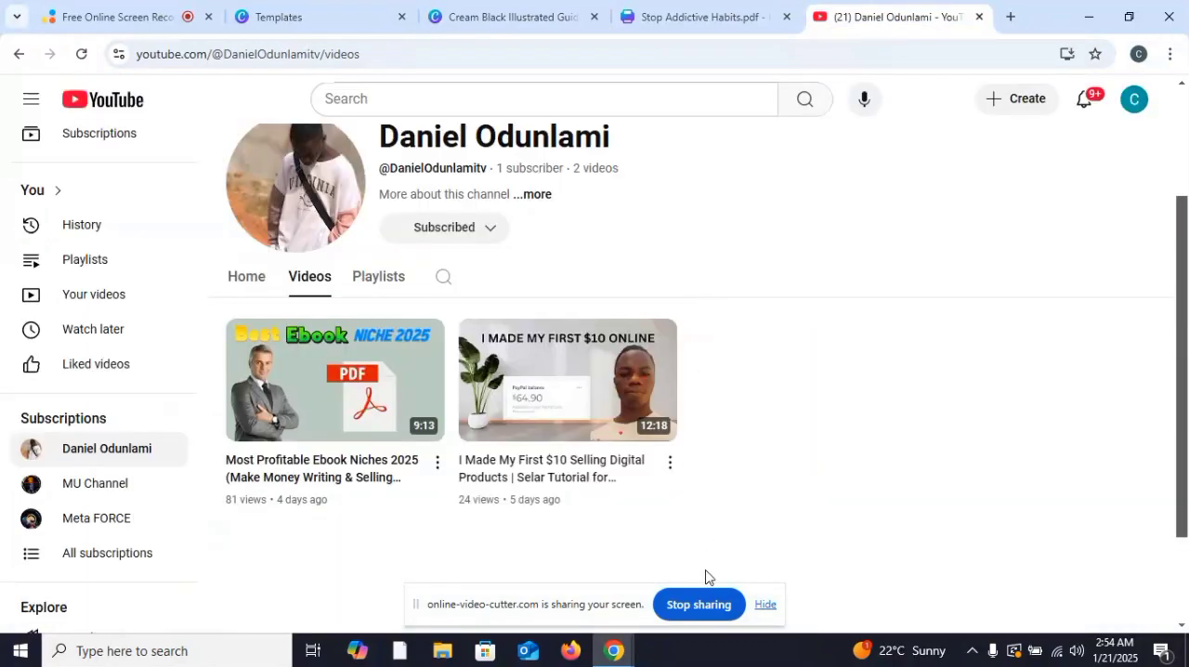